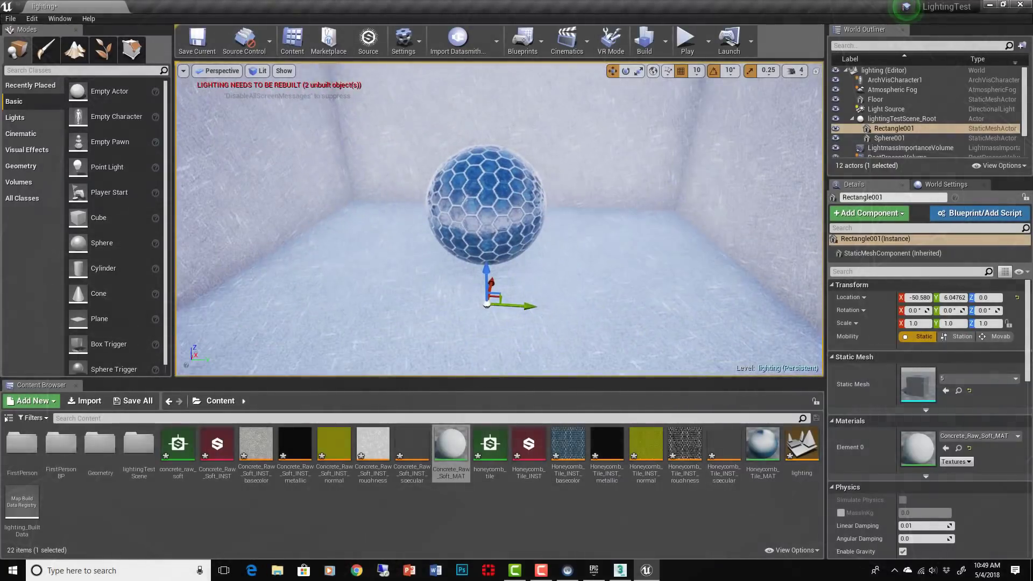
# Examine the concrete room and honeycomb sphere from inside, outside and above the roof opening
pyautogui.moveTo(570, 279); pyautogui.dragTo(525, 245, button='right')
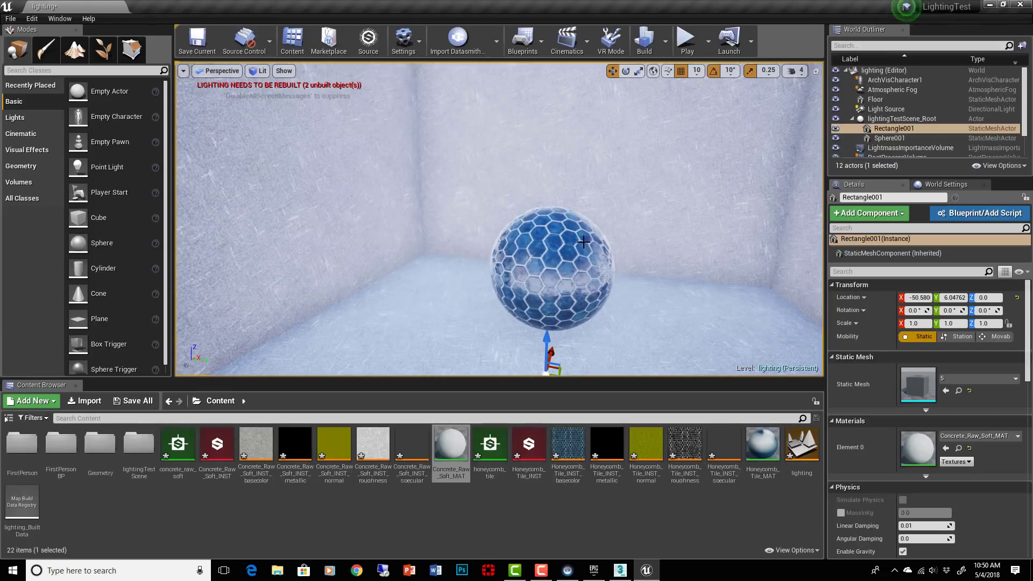
pyautogui.press('f')
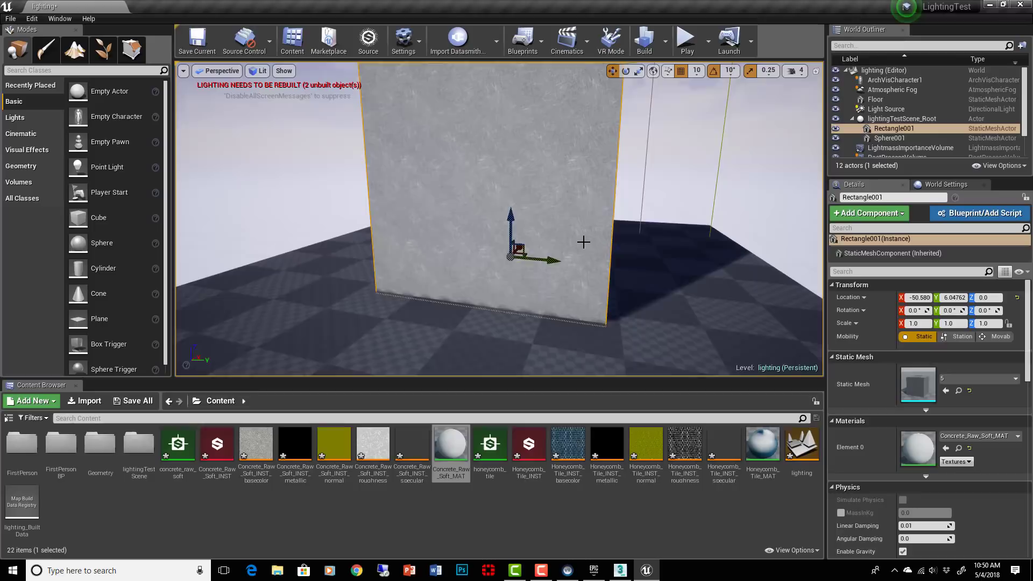
pyautogui.moveTo(584, 242); pyautogui.dragTo(584, 213, button='middle')
pyautogui.moveTo(541, 230); pyautogui.dragTo(542, 70)
pyautogui.moveTo(557, 254); pyautogui.dragTo(557, 345, button='middle')
pyautogui.moveTo(557, 254); pyautogui.dragTo(570, 185, button='right')
pyautogui.press('f')
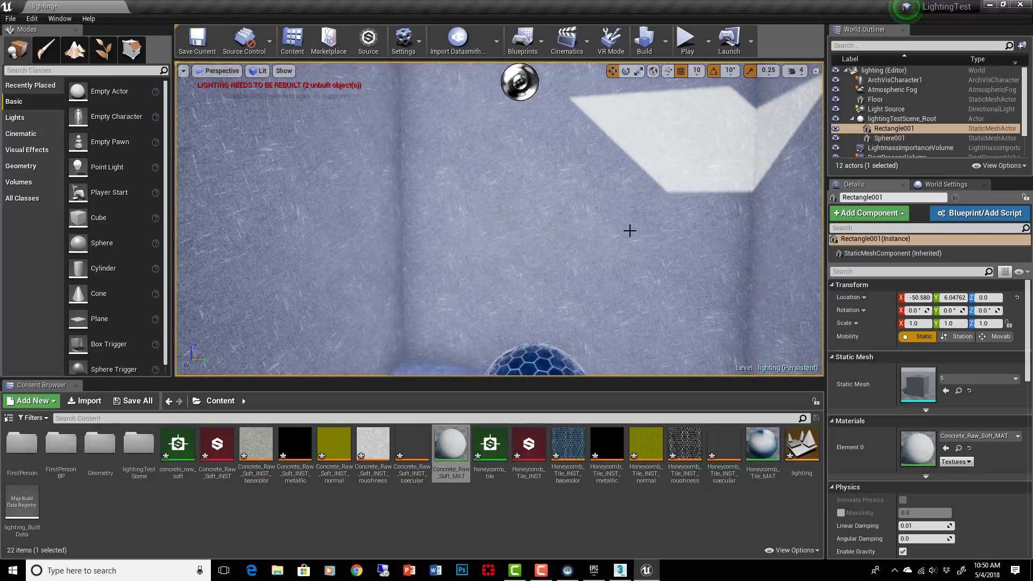
pyautogui.scroll(-1, 628, 254)
pyautogui.scroll(1, 628, 255)
pyautogui.moveTo(629, 255); pyautogui.dragTo(687, 221, button='right')
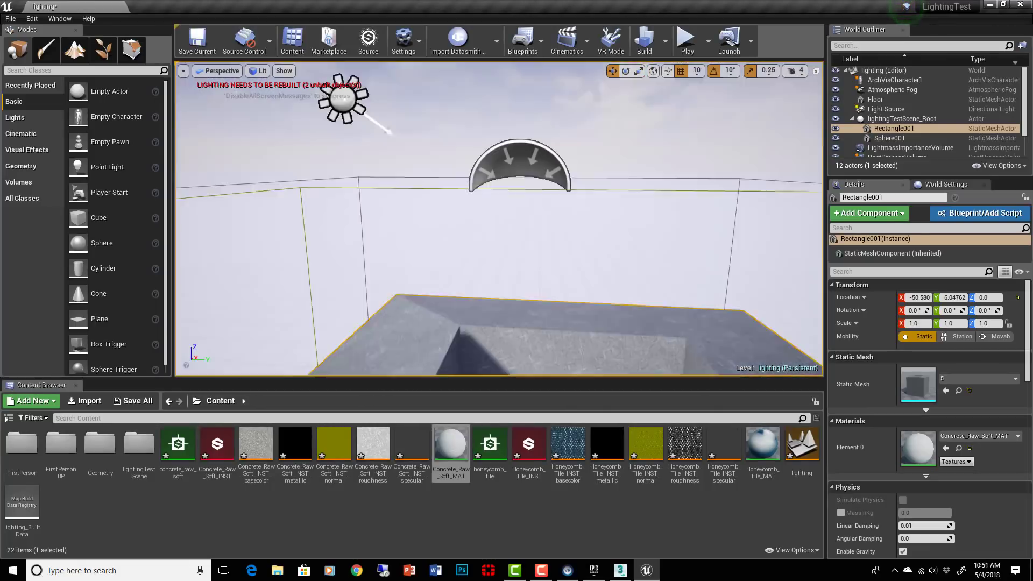
pyautogui.moveTo(686, 215); pyautogui.dragTo(592, 278, button='right')
# Select the Light Source directional light above the room and inspect the sunlight patch on the interior walls
pyautogui.click(346, 114)
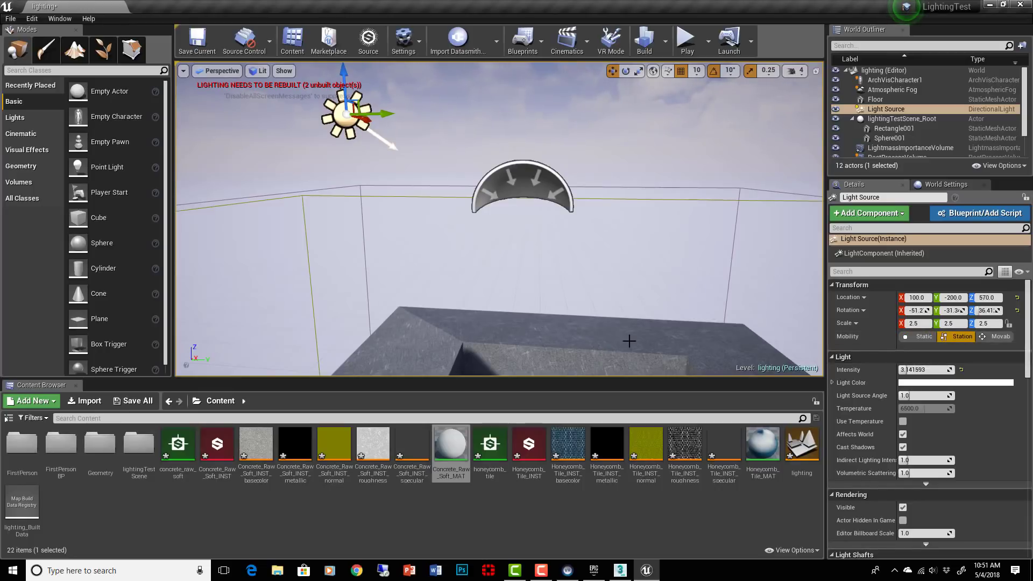
pyautogui.press('w')
pyautogui.moveTo(629, 341); pyautogui.dragTo(629, 462, button='right')
pyautogui.click(666, 47)
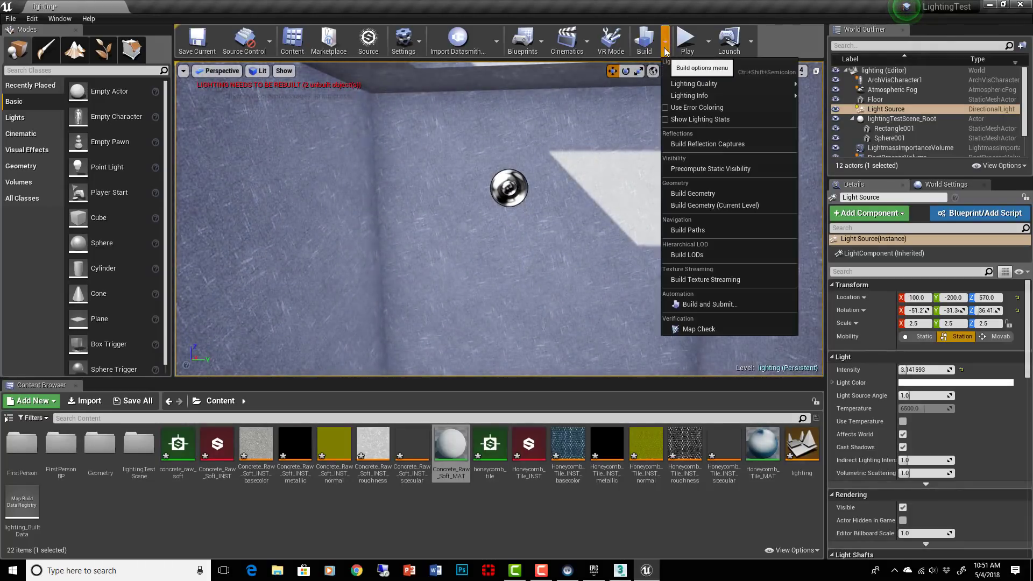
pyautogui.click(617, 217)
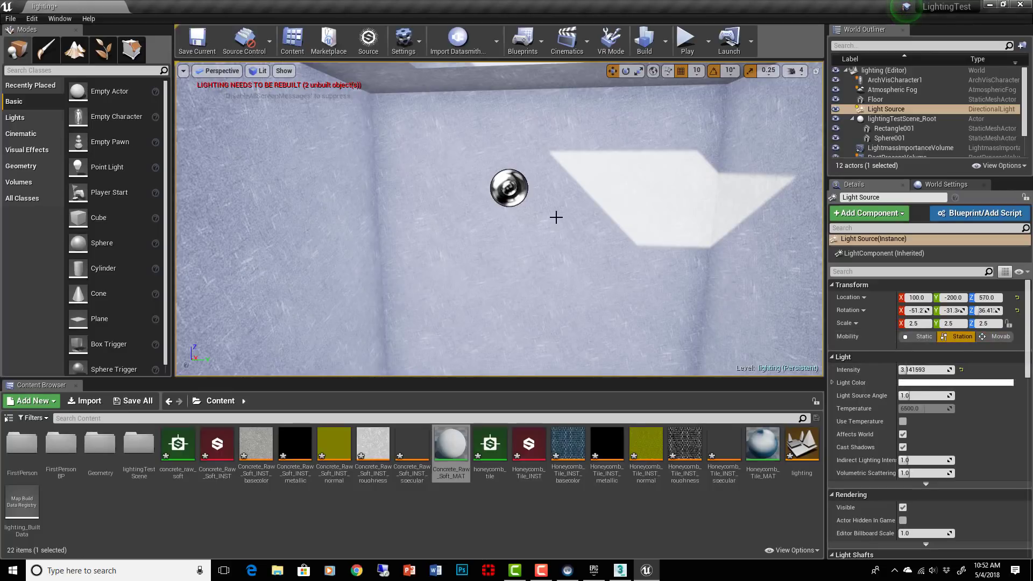
pyautogui.moveTo(556, 210); pyautogui.dragTo(565, 256, button='right')
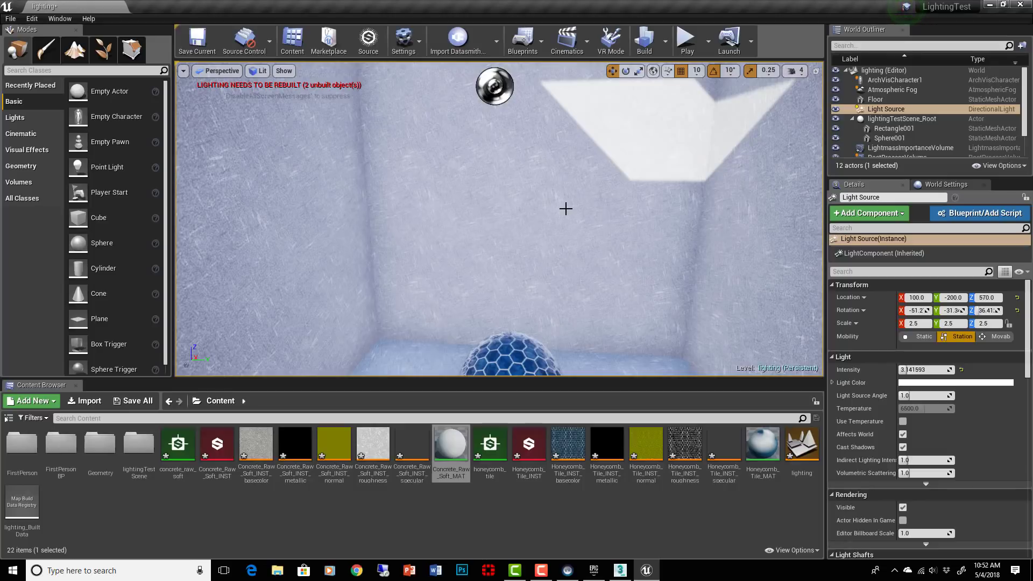
pyautogui.moveTo(590, 235); pyautogui.dragTo(592, 182, button='right')
pyautogui.moveTo(528, 161)
pyautogui.mouseDown(button='right')
pyautogui.moveTo(540, 194)
pyautogui.moveTo(527, 160)
pyautogui.mouseUp(button='right')
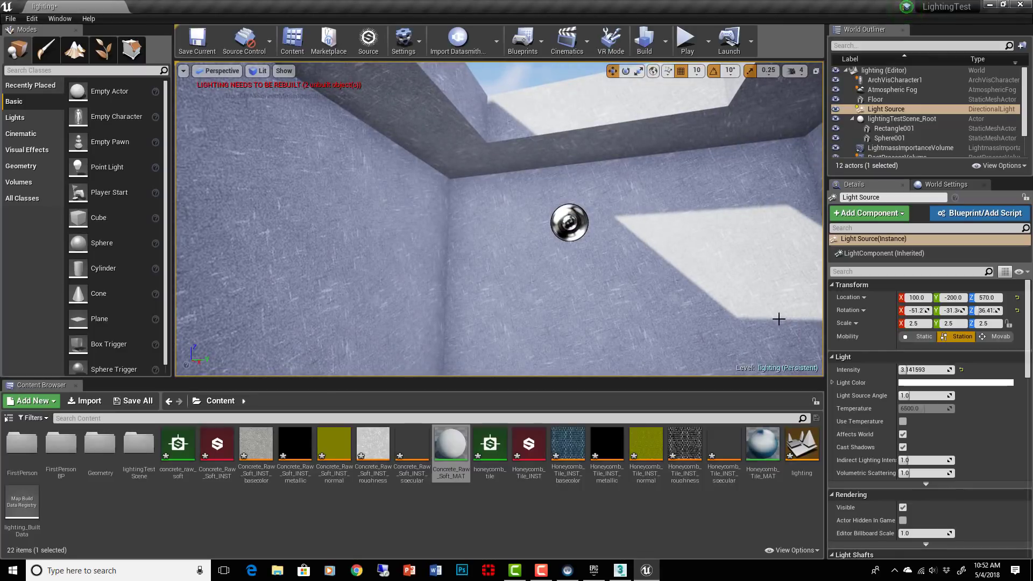
pyautogui.moveTo(676, 156); pyautogui.dragTo(678, 215, button='right')
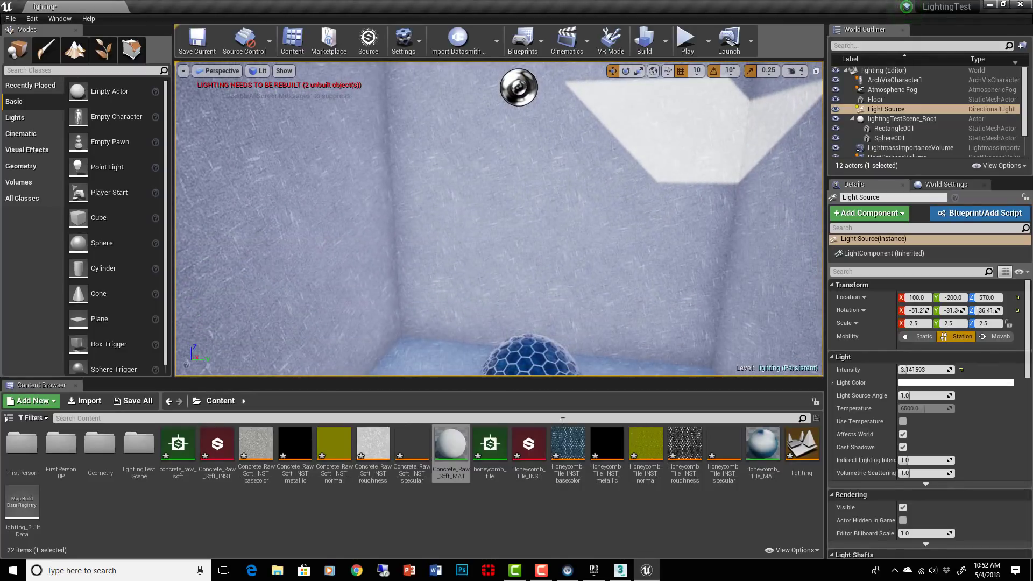
pyautogui.moveTo(415, 337); pyautogui.dragTo(416, 317, button='right')
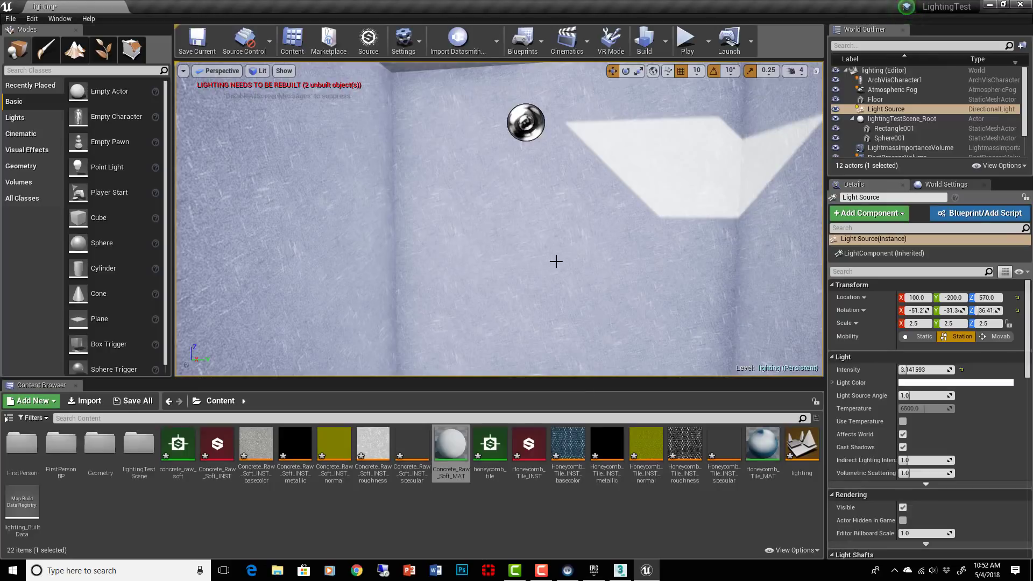
# Set the Light Source's mobility to Static and rebuild the level's lighting only
pyautogui.moveTo(559, 260); pyautogui.dragTo(532, 271, button='right')
pyautogui.click(921, 337)
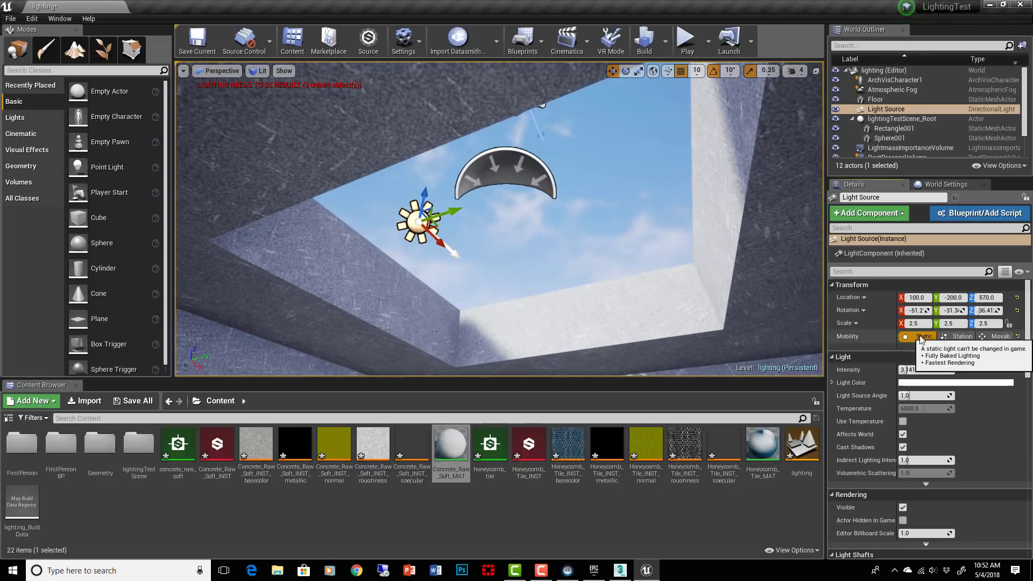
pyautogui.moveTo(557, 265); pyautogui.dragTo(551, 271, button='right')
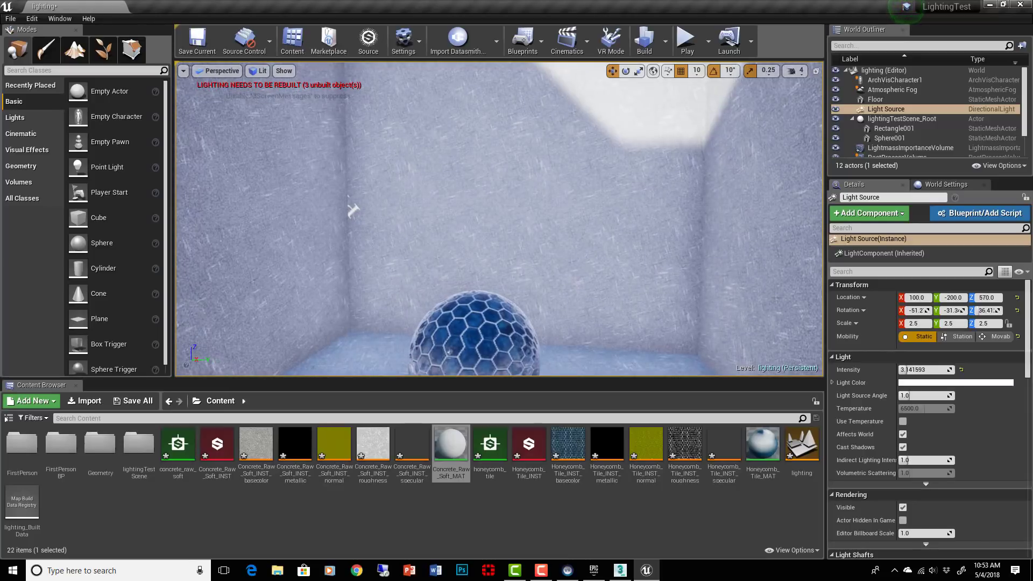
pyautogui.click(666, 48)
pyautogui.moveTo(689, 82)
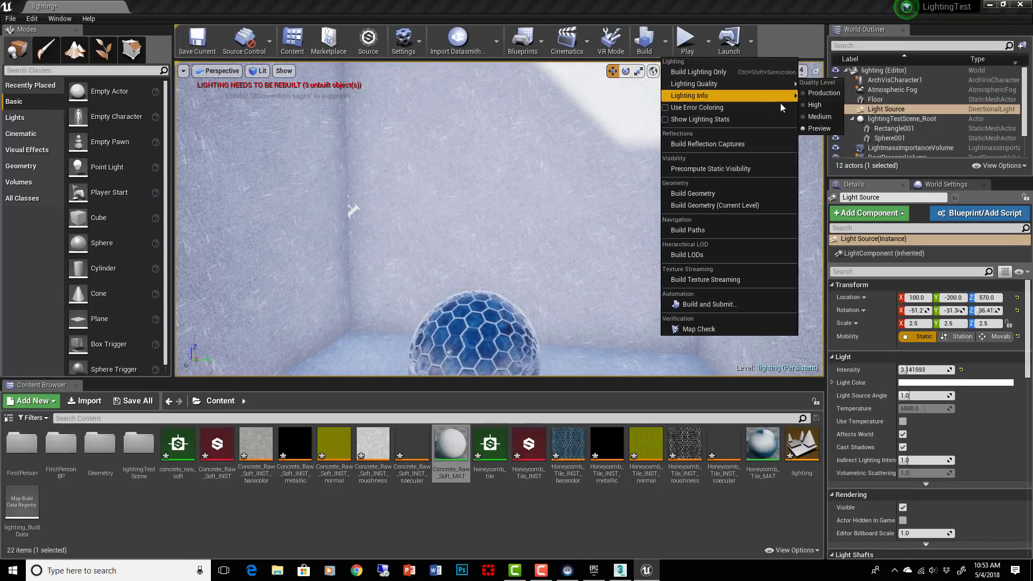
pyautogui.click(723, 76)
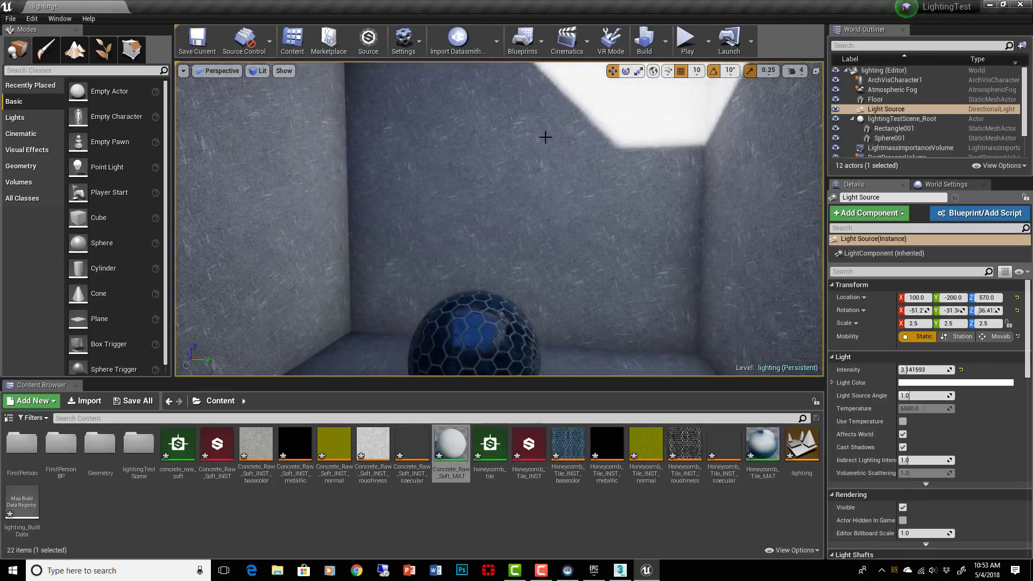
# Examine the rebuilt static lighting on the room's walls, corners and floor and around the honeycomb sphere
pyautogui.moveTo(548, 128); pyautogui.dragTo(486, 196, button='right')
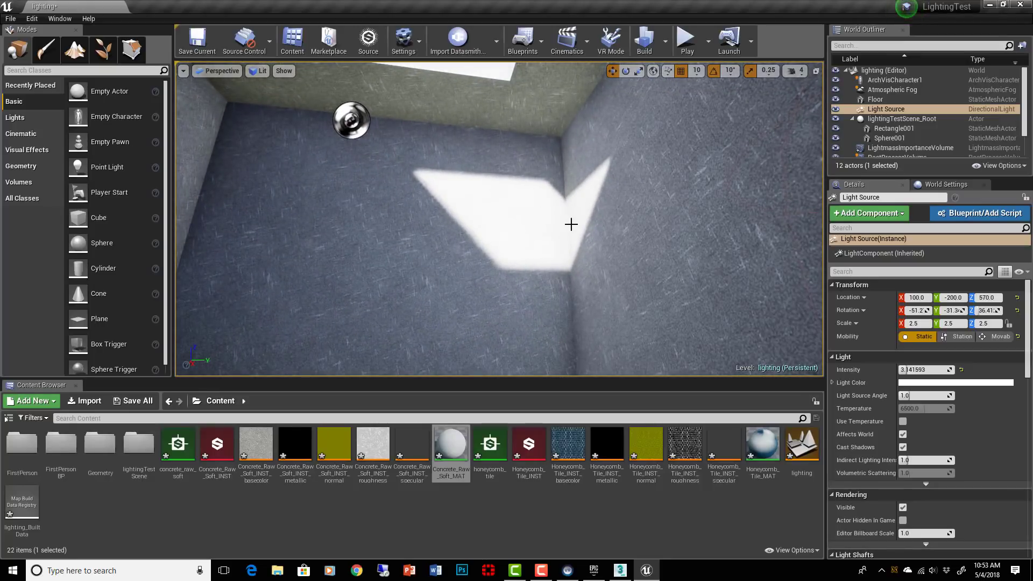
pyautogui.moveTo(574, 224); pyautogui.dragTo(565, 280, button='right')
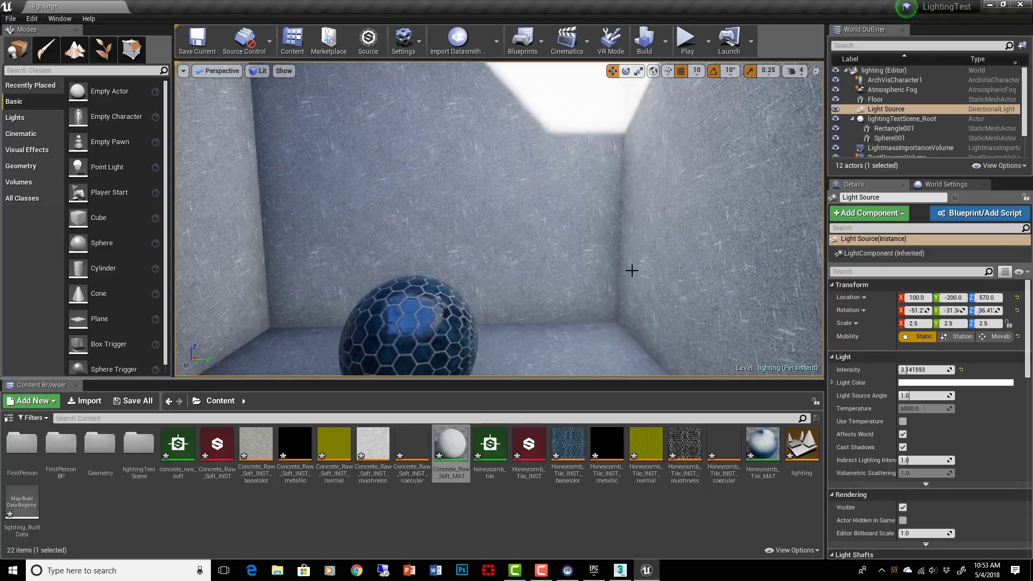
pyautogui.moveTo(586, 235); pyautogui.dragTo(554, 238, button='right')
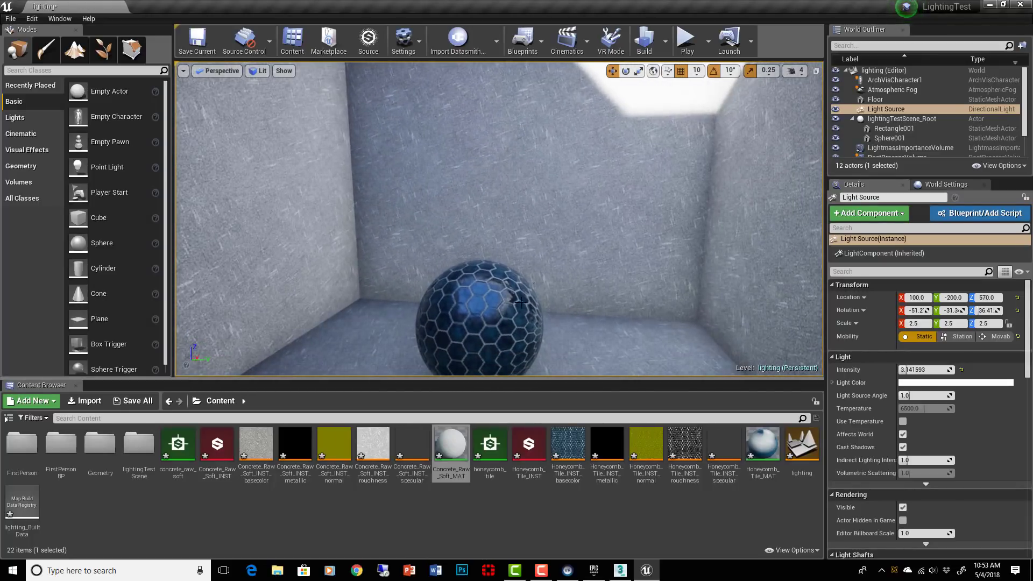
pyautogui.moveTo(502, 297); pyautogui.dragTo(518, 315, button='right')
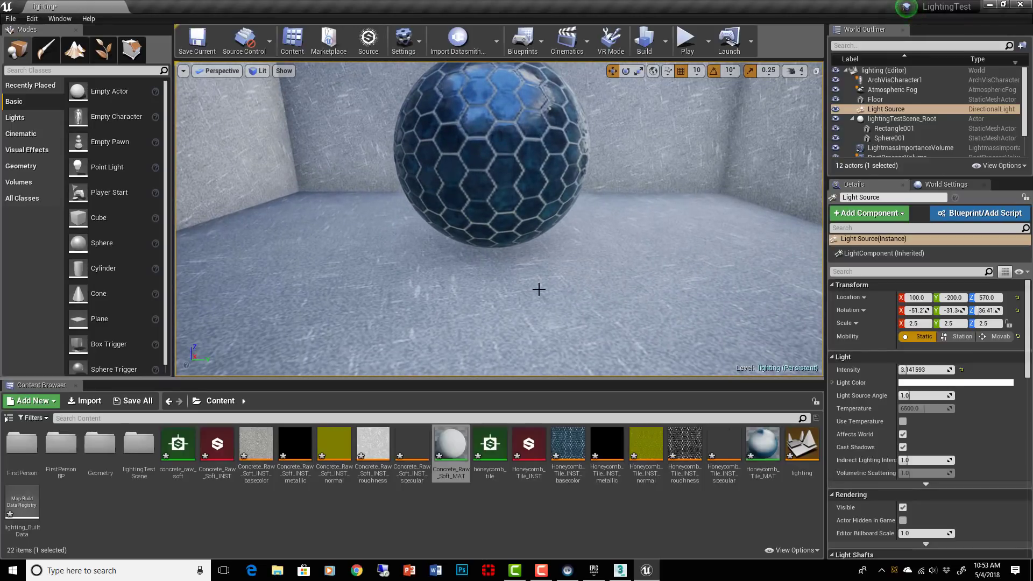
pyautogui.scroll(-5, 548, 298)
pyautogui.moveTo(548, 299); pyautogui.dragTo(517, 282, button='right')
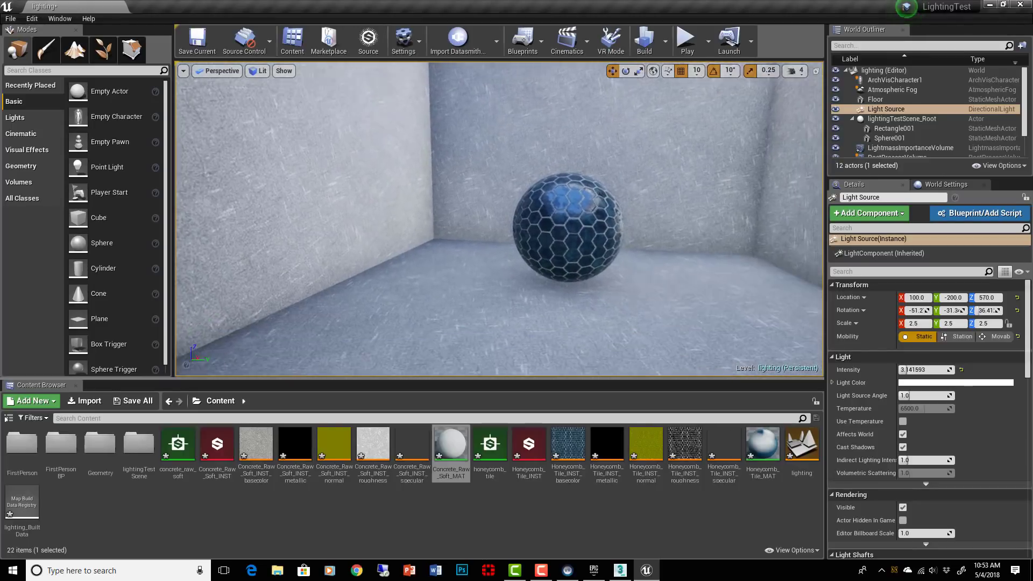
pyautogui.moveTo(581, 299); pyautogui.dragTo(612, 281, button='right')
pyautogui.click(665, 41)
pyautogui.moveTo(693, 84)
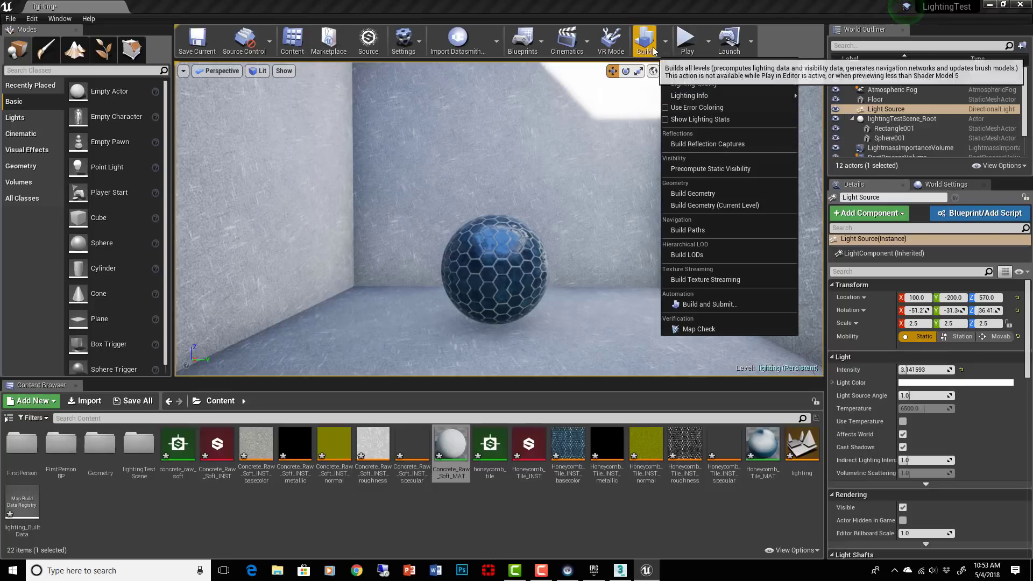
pyautogui.click(776, 44)
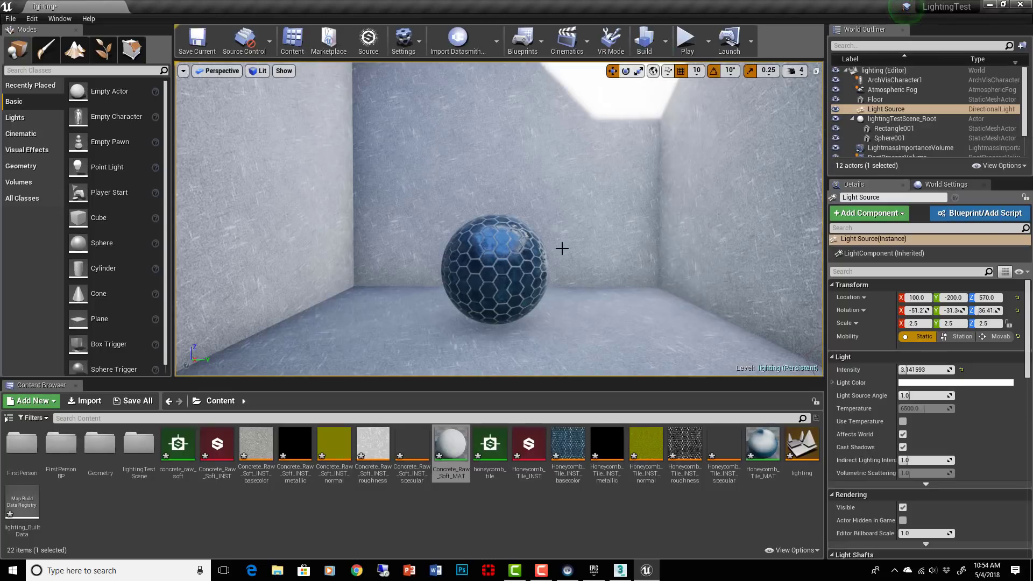
pyautogui.moveTo(576, 252); pyautogui.dragTo(596, 241, button='middle')
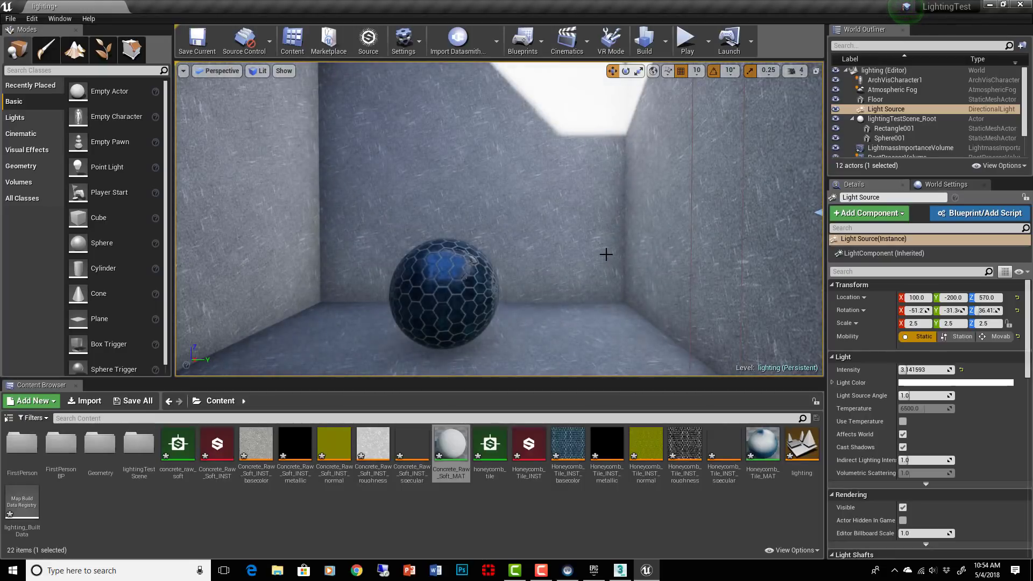
pyautogui.moveTo(606, 254); pyautogui.dragTo(557, 263, button='right')
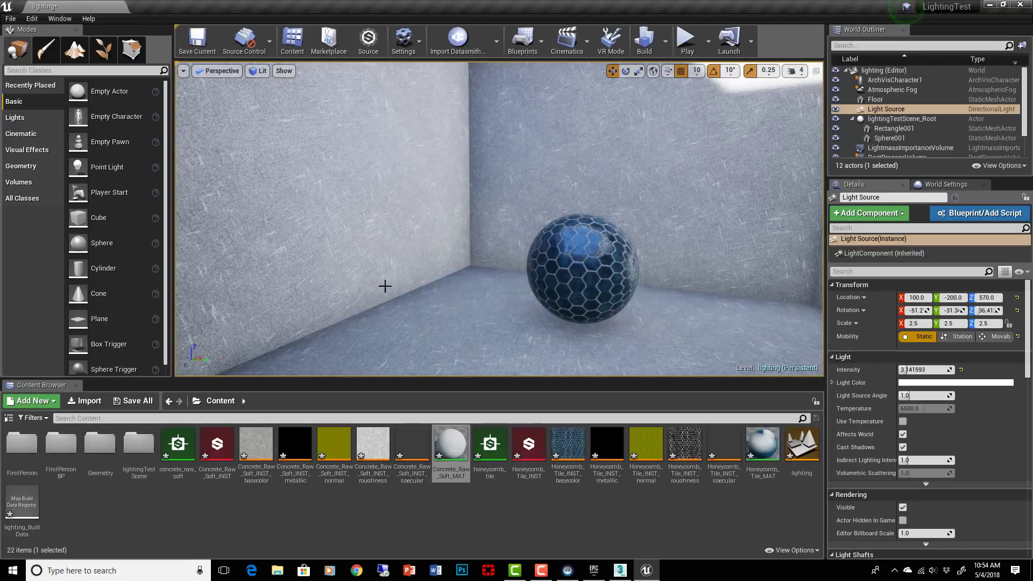
# Turn off Ambient Occlusion and Ambient Occlusion Static Fraction in the project's rendering settings
pyautogui.click(406, 40)
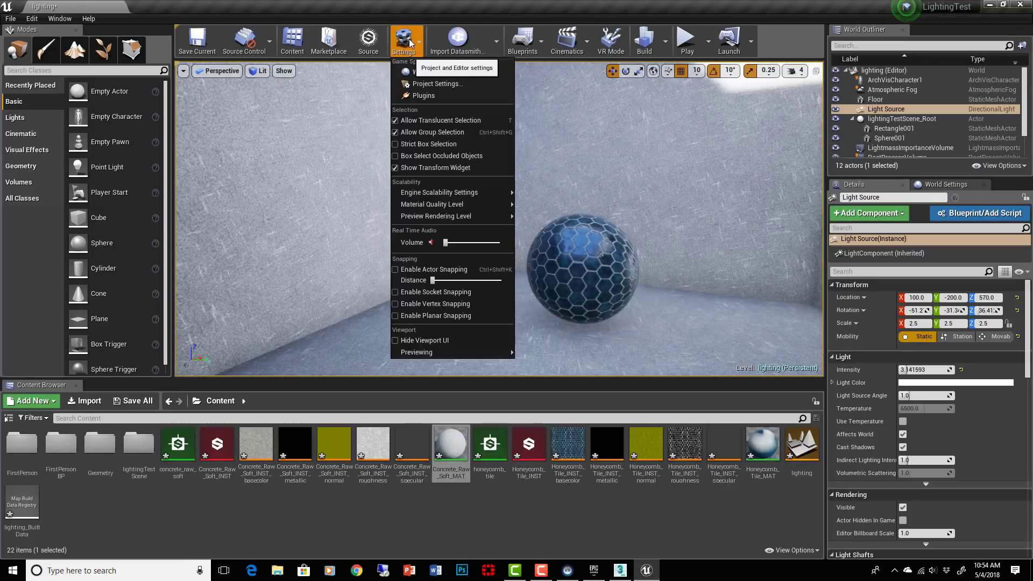
pyautogui.click(448, 84)
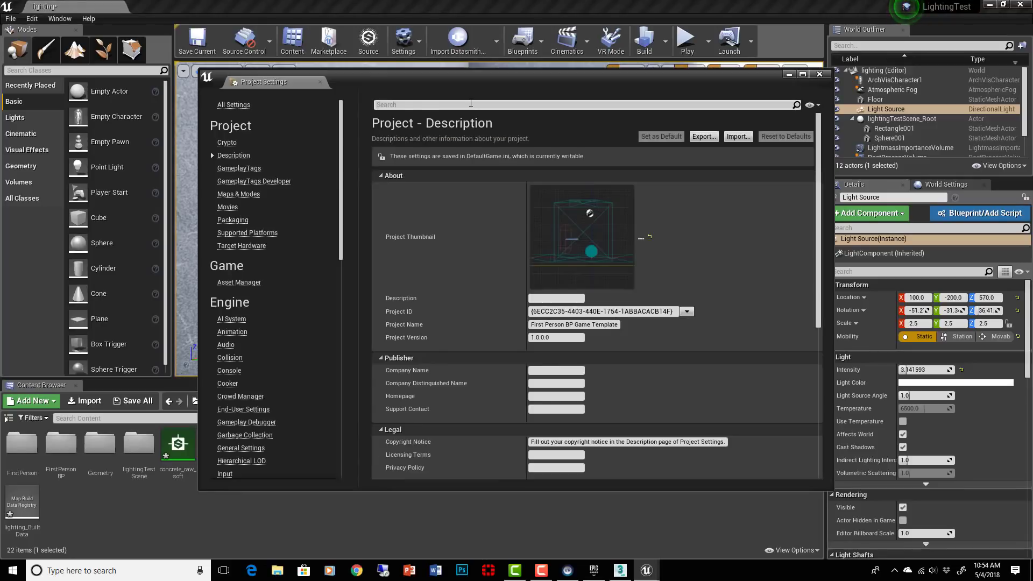
pyautogui.click(470, 104)
pyautogui.write('ambi')
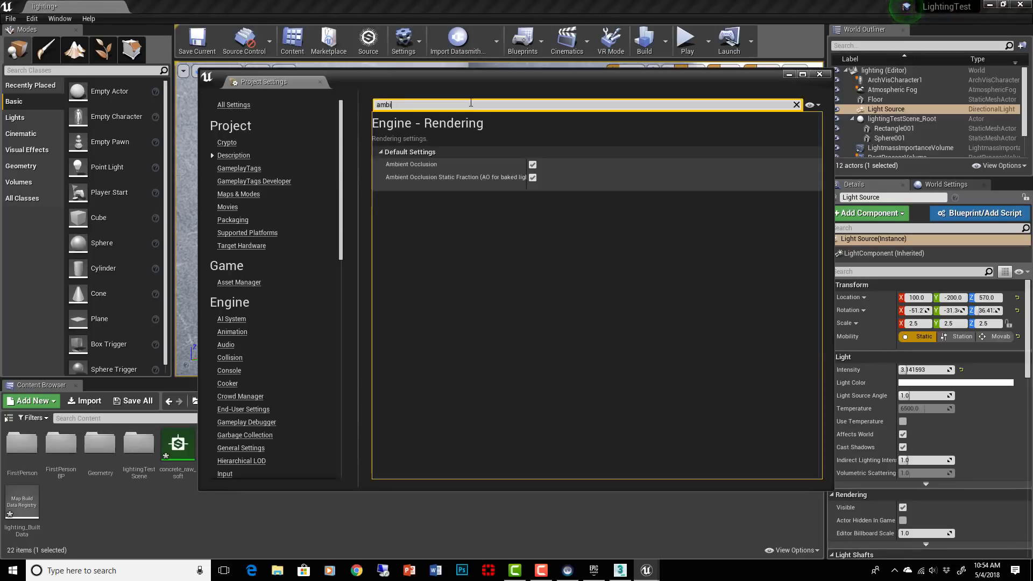
pyautogui.click(533, 164)
pyautogui.click(533, 177)
pyautogui.click(820, 75)
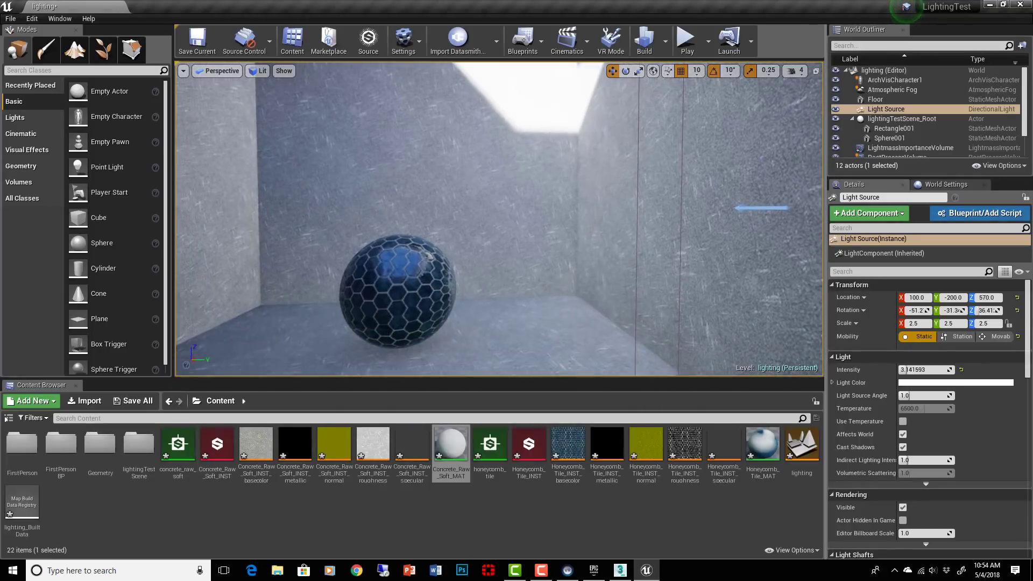
# Turn off Auto Exposure in the project's rendering settings
pyautogui.moveTo(578, 237)
pyautogui.mouseDown(button='right')
pyautogui.moveTo(562, 222)
pyautogui.moveTo(553, 167)
pyautogui.moveTo(556, 228)
pyautogui.moveTo(576, 229)
pyautogui.moveTo(560, 228)
pyautogui.mouseUp(button='right')
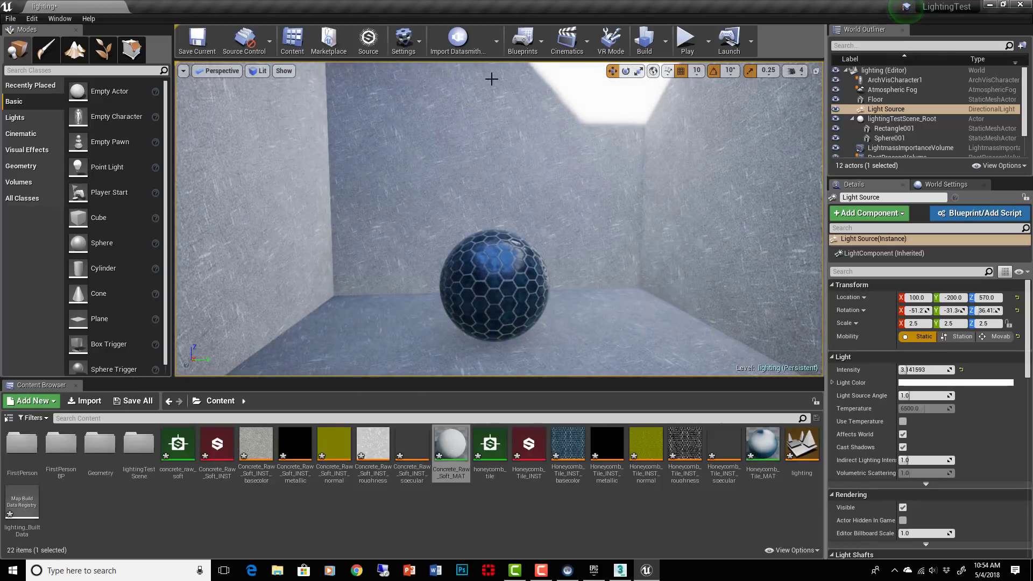
pyautogui.click(402, 49)
pyautogui.click(437, 84)
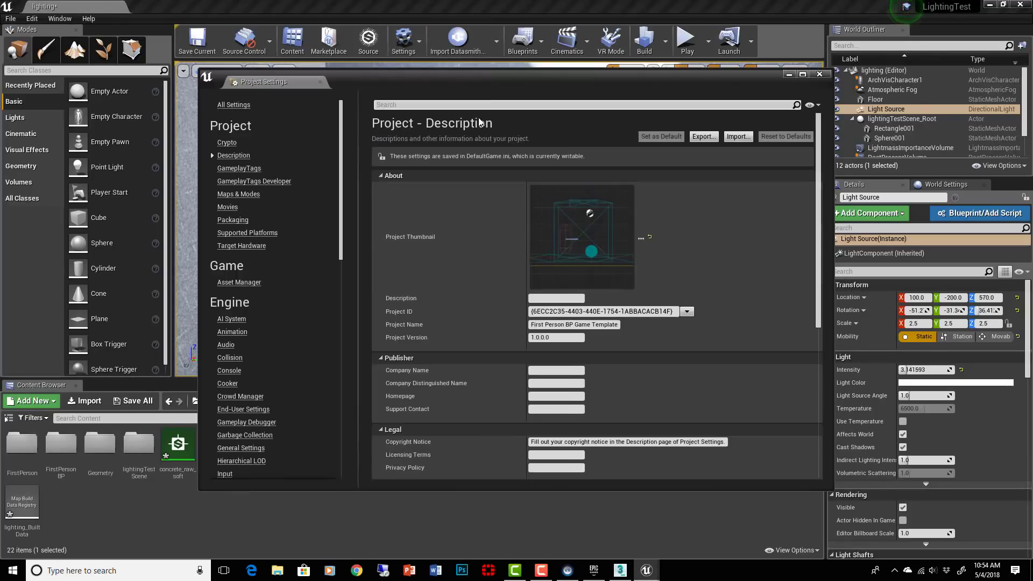
pyautogui.click(477, 104)
pyautogui.write('autoexp')
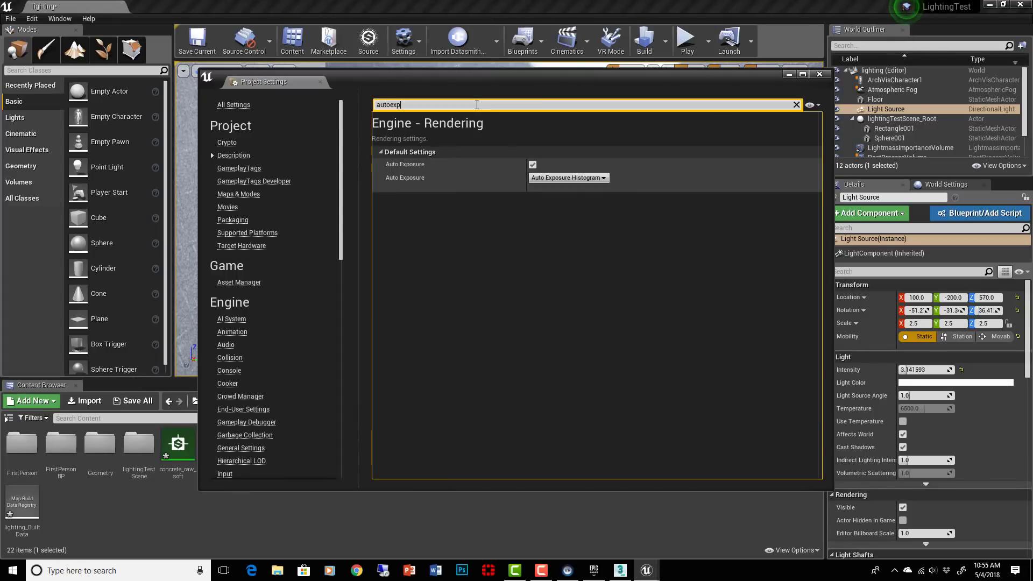
pyautogui.click(532, 166)
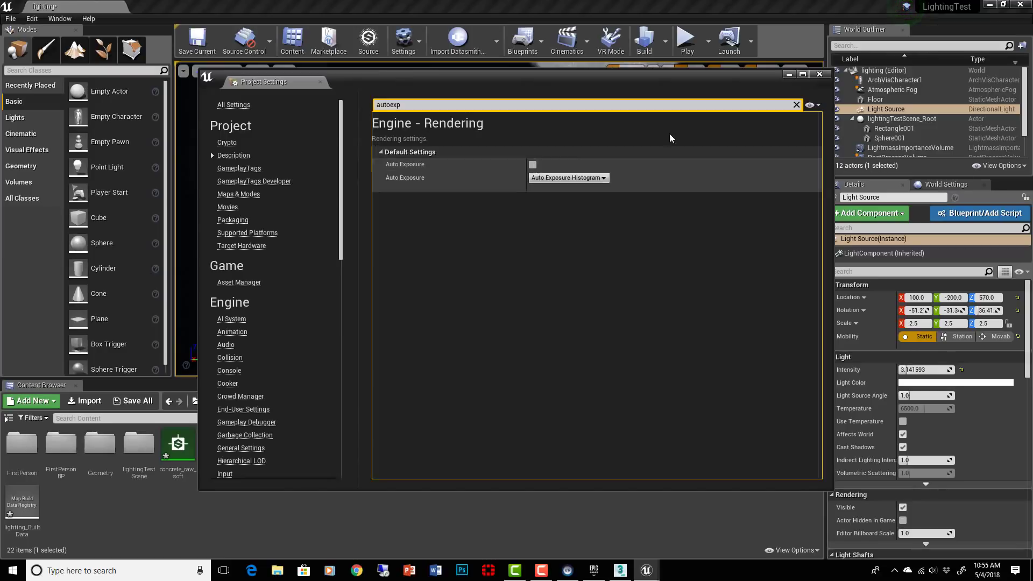
pyautogui.click(819, 74)
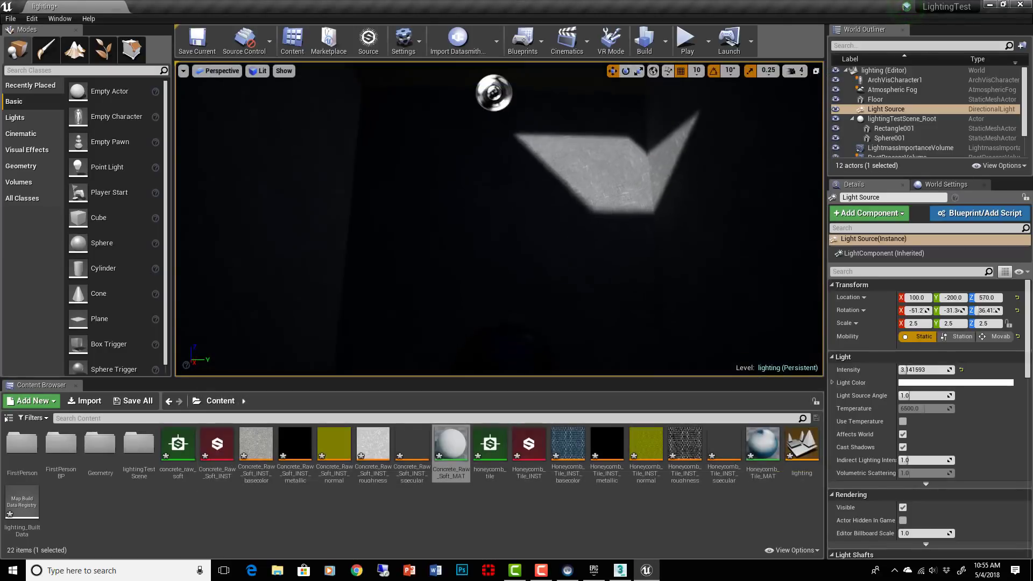
# Raise the Light Source's intensity to about 13.05
pyautogui.moveTo(500, 215); pyautogui.dragTo(511, 329, button='right')
pyautogui.moveTo(501, 237); pyautogui.dragTo(502, 212, button='right')
pyautogui.moveTo(624, 279); pyautogui.dragTo(626, 307, button='right')
pyautogui.moveTo(502, 237); pyautogui.dragTo(503, 218, button='right')
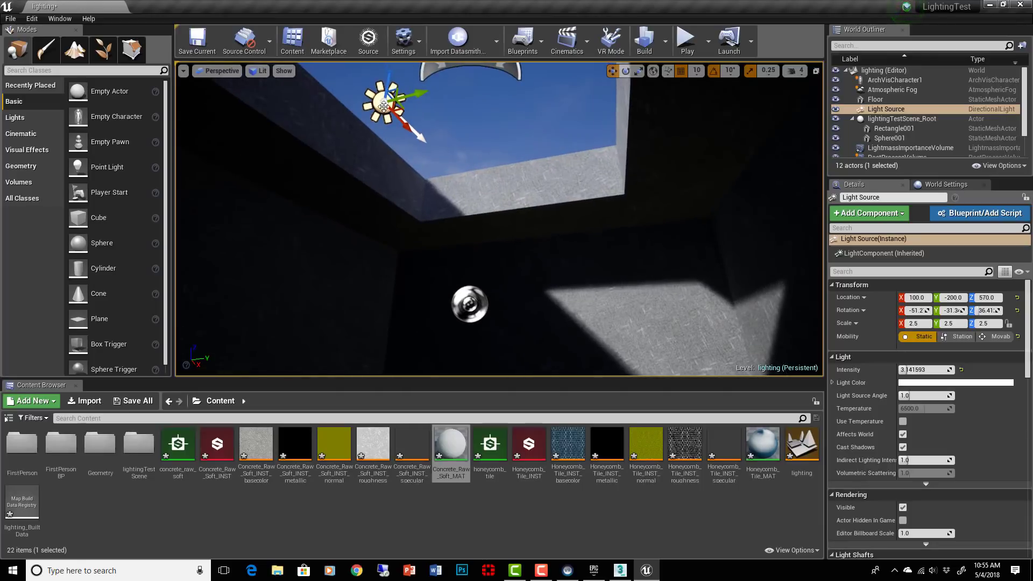
pyautogui.moveTo(919, 370); pyautogui.dragTo(945, 370)
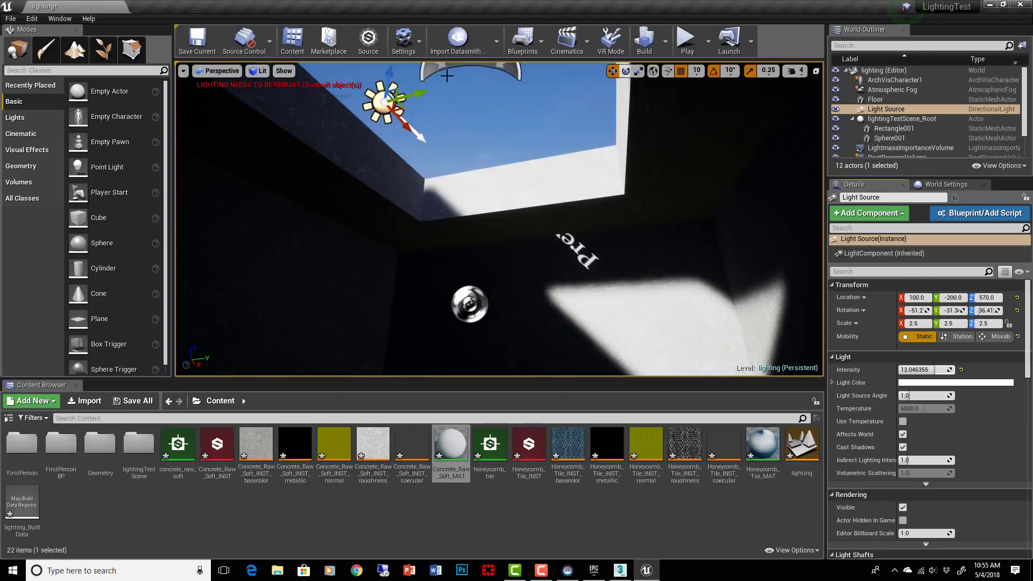
# Set the SkyLight's intensity to 3.0
pyautogui.click(440, 68)
pyautogui.moveTo(440, 68); pyautogui.dragTo(510, 115, button='right')
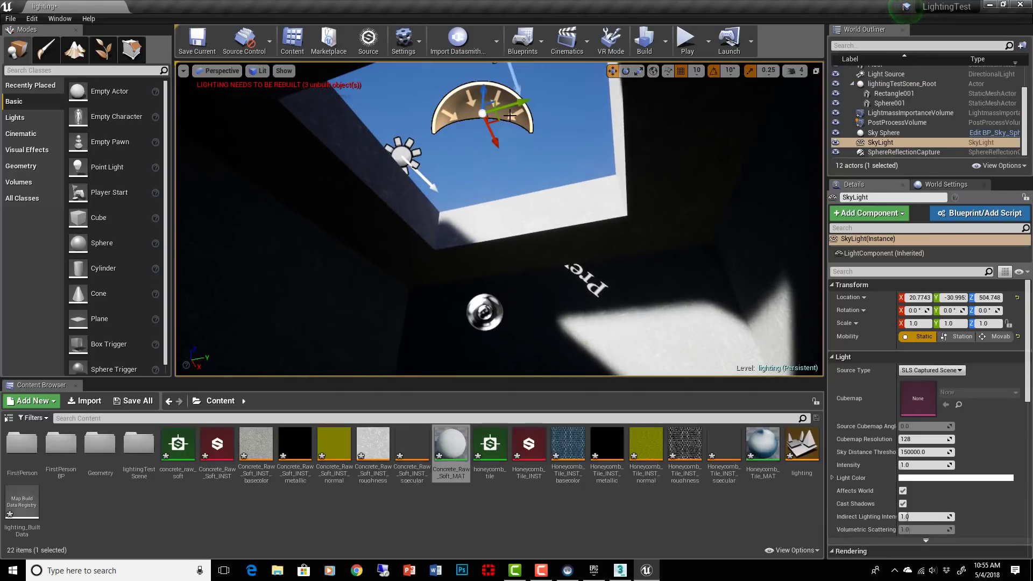
pyautogui.scroll(-3, 979, 464)
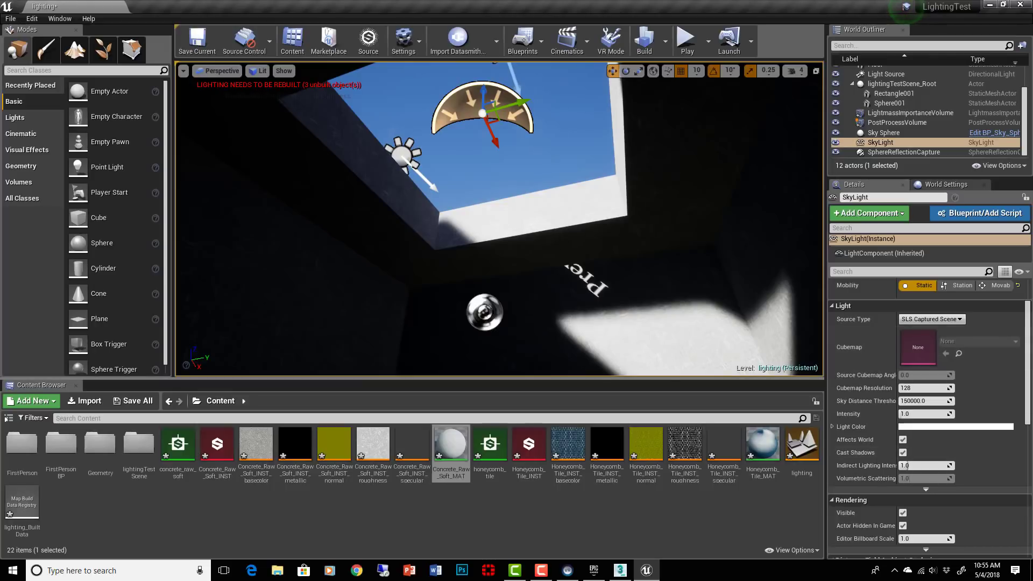
pyautogui.scroll(2, 969, 364)
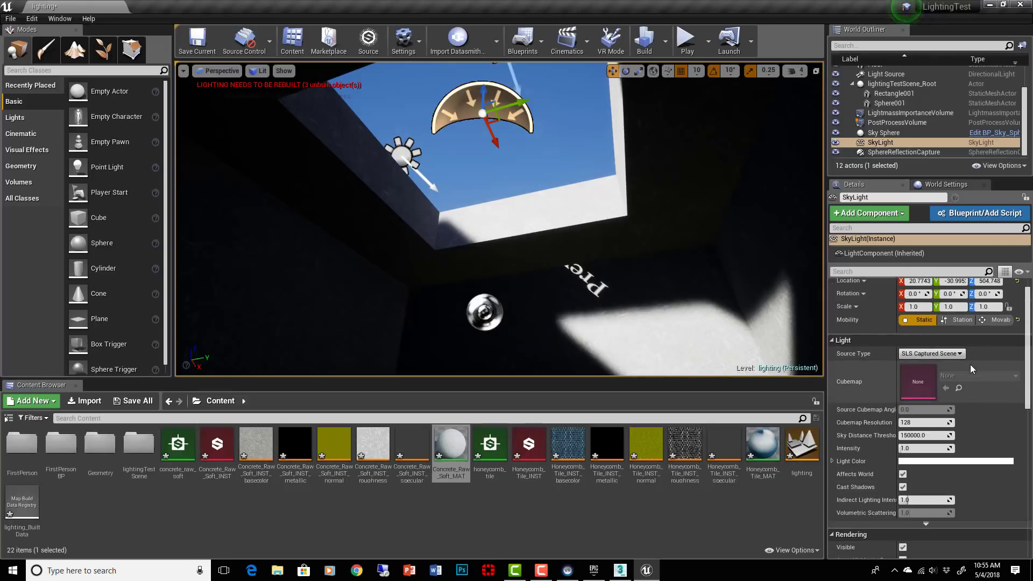
pyautogui.click(920, 449)
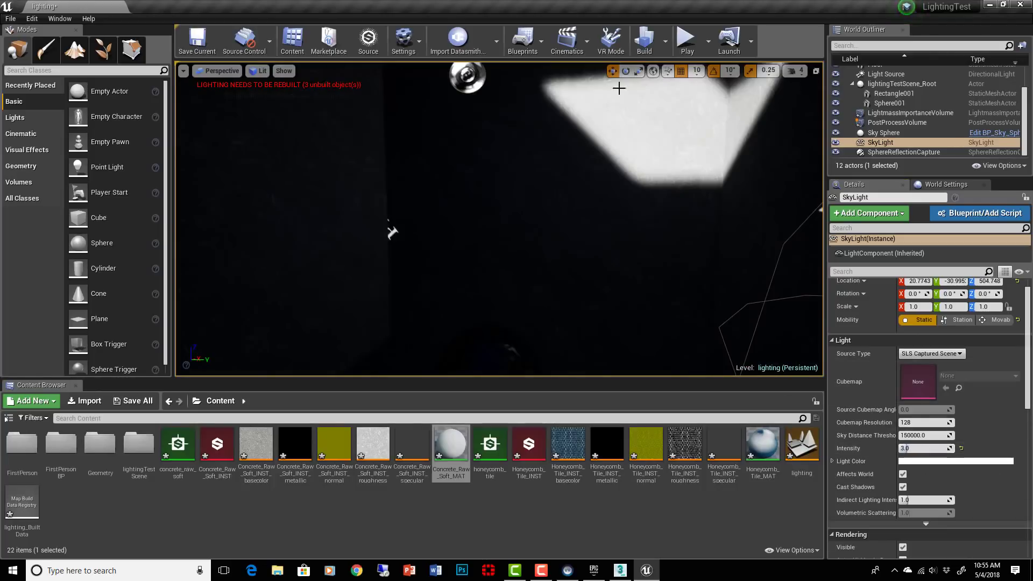
# Build only the lighting and inspect the sky-lit walls, floor and honeycomb sphere
pyautogui.click(665, 41)
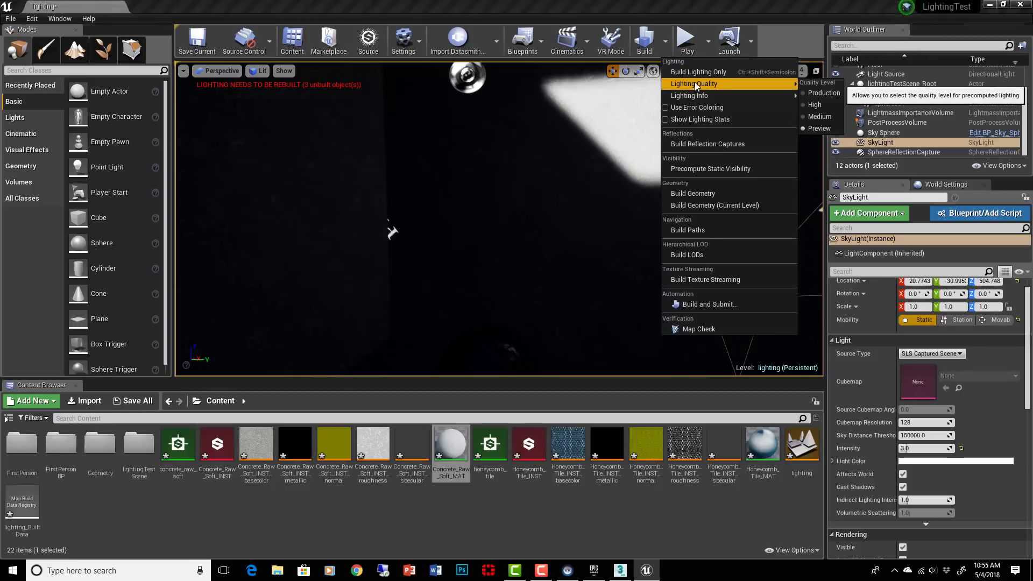
pyautogui.click(697, 73)
pyautogui.moveTo(500, 220); pyautogui.dragTo(500, 280, button='right')
pyautogui.moveTo(630, 188); pyautogui.dragTo(670, 204, button='right')
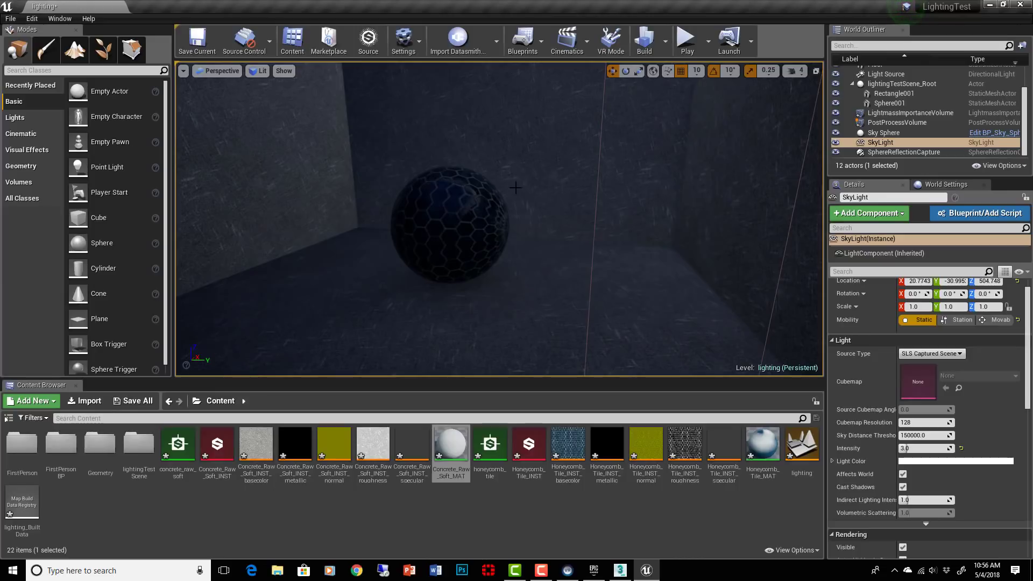
pyautogui.moveTo(516, 187); pyautogui.dragTo(543, 145, button='right')
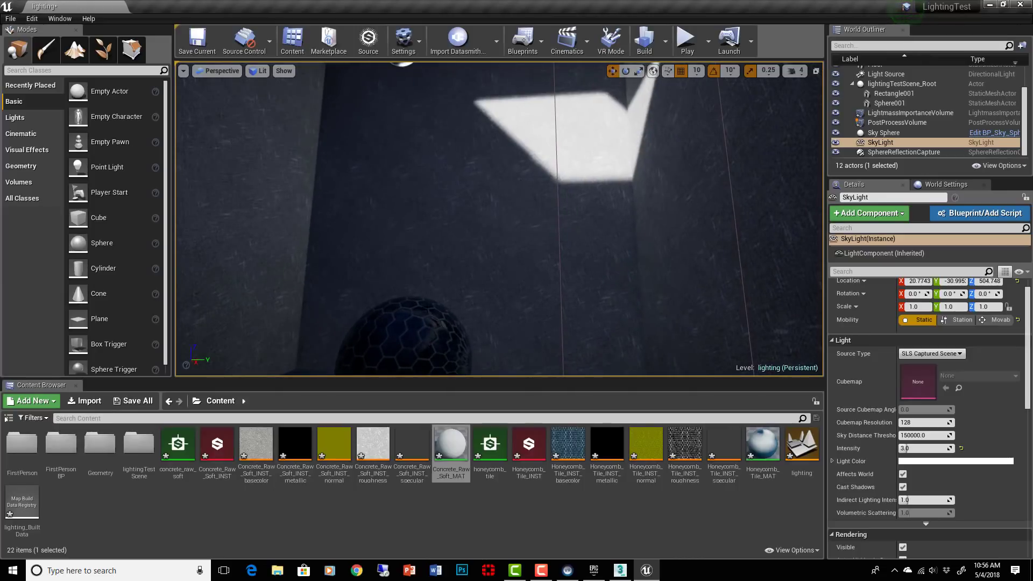
pyautogui.moveTo(456, 274); pyautogui.dragTo(472, 312, button='right')
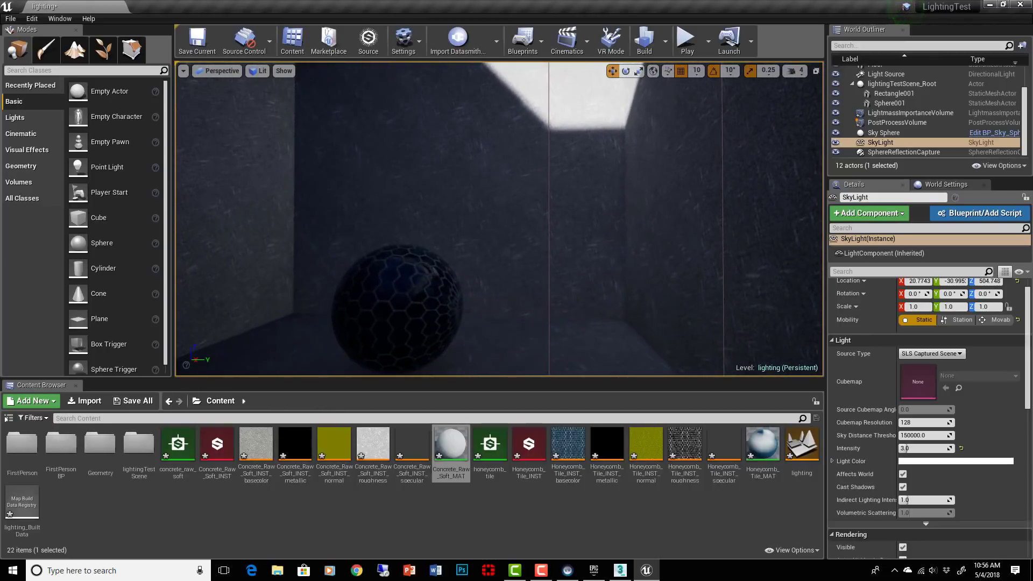
# In the world's Lightmass settings, set Num Indirect Lighting Bounces and Num Sky Lighting Bounces to 10 each
pyautogui.click(940, 185)
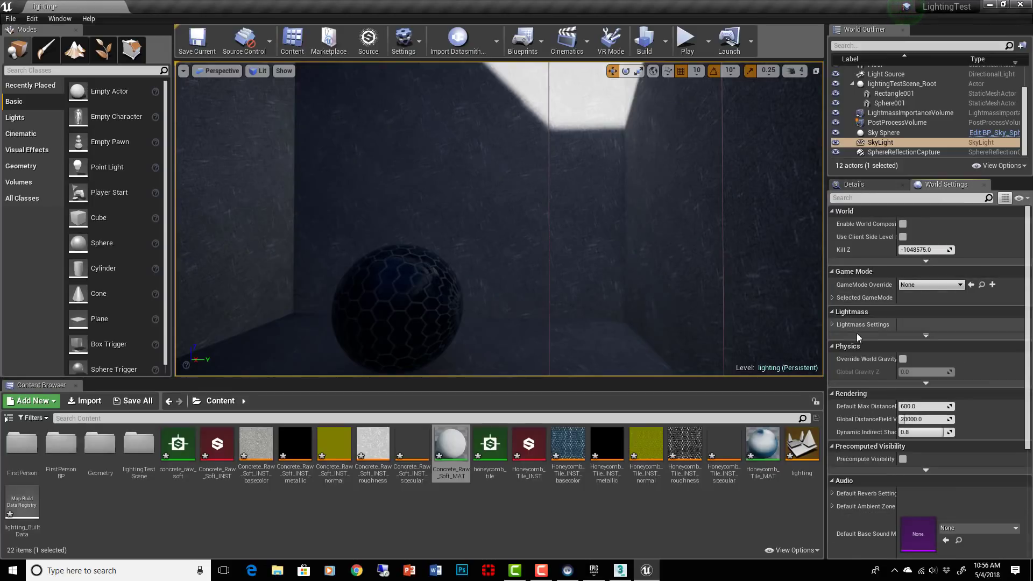
pyautogui.click(832, 324)
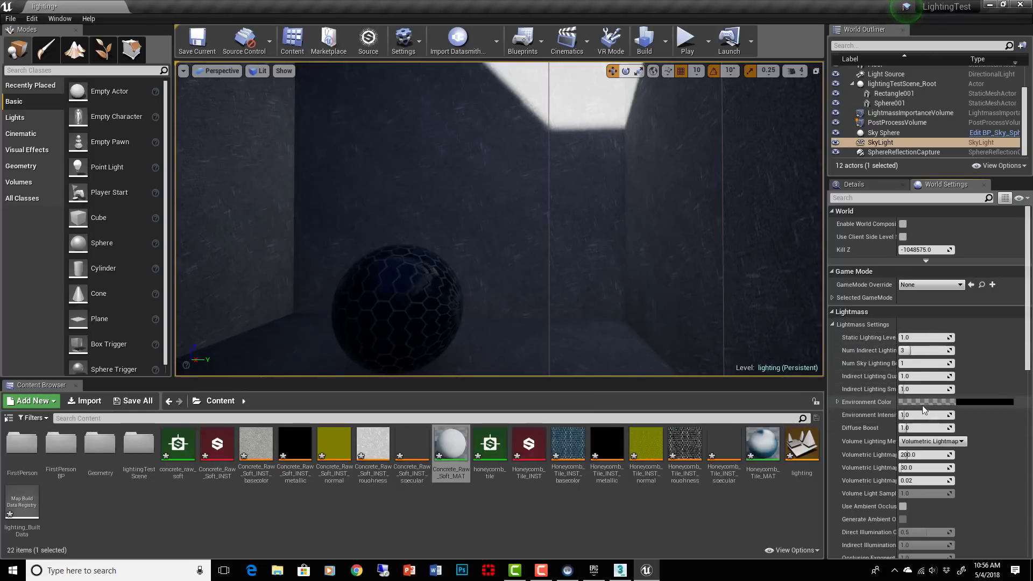
pyautogui.click(909, 352)
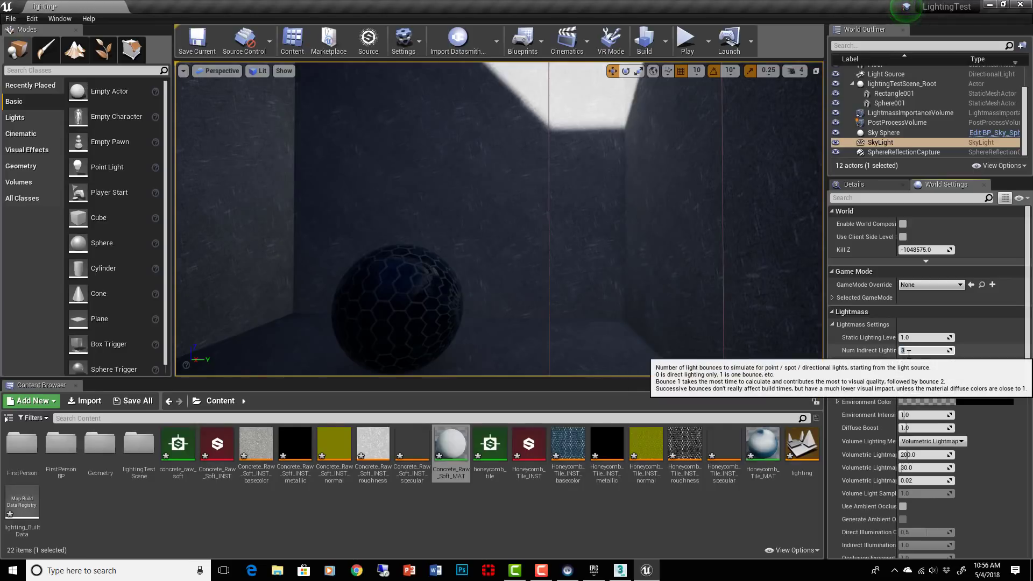
pyautogui.press('Return')
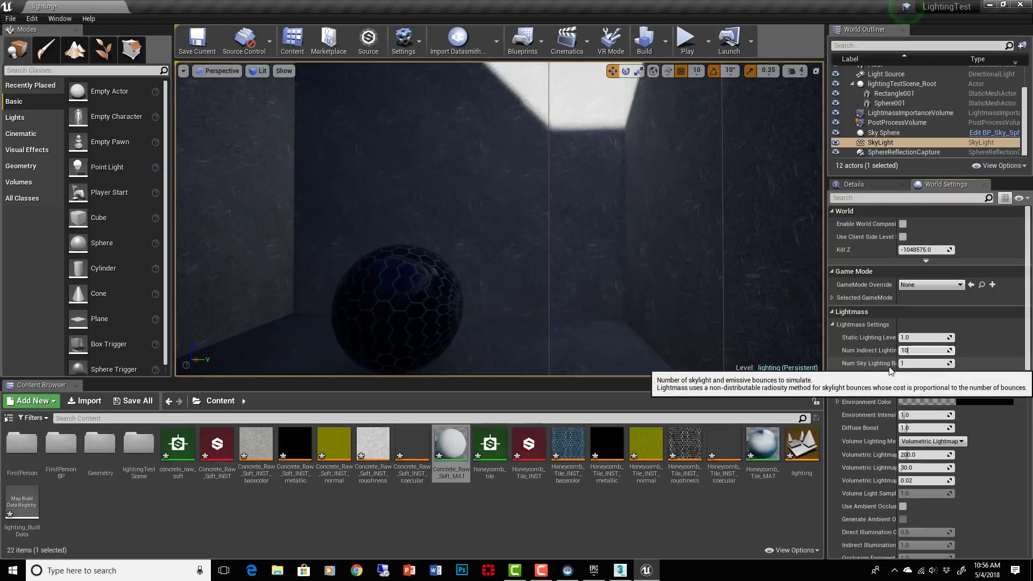
pyautogui.moveTo(900, 363); pyautogui.dragTo(931, 365)
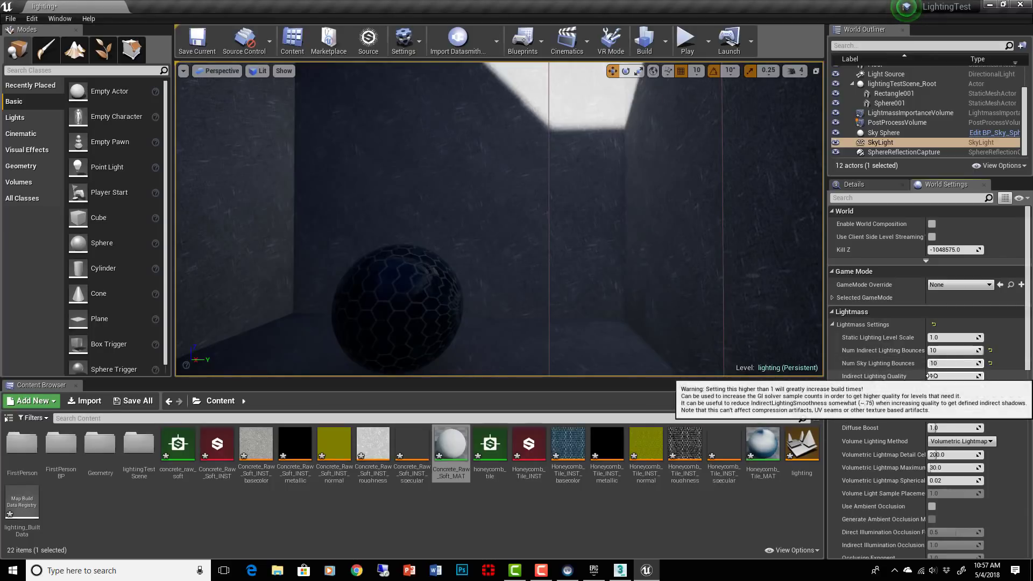
# Set the Lightmass Indirect Lighting Quality to 6
pyautogui.click(948, 376)
pyautogui.write('6')
pyautogui.press('Return')
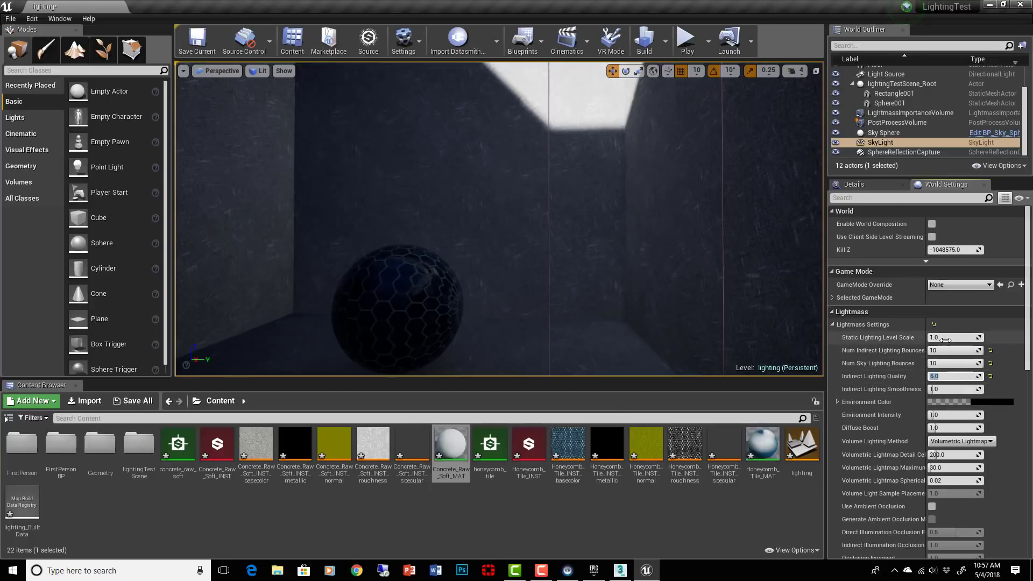
pyautogui.moveTo(477, 243)
pyautogui.mouseDown(button='right')
pyautogui.moveTo(432, 232)
pyautogui.moveTo(427, 200)
pyautogui.moveTo(456, 242)
pyautogui.mouseUp(button='right')
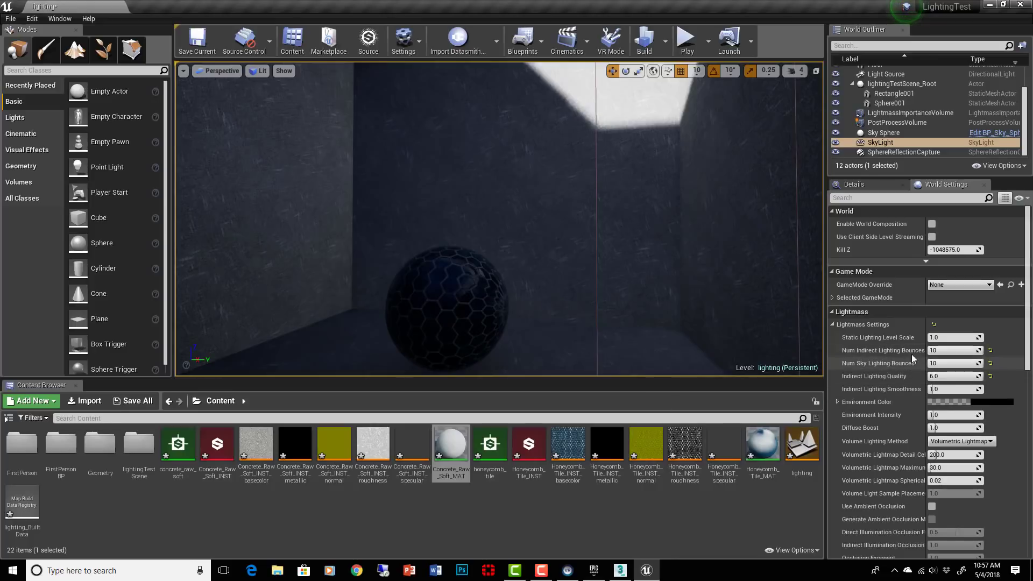
# Set Num Indirect Lighting Bounces to 5, Num Sky Lighting Bounces to 3 and Indirect Lighting Quality to 1.5
pyautogui.click(940, 377)
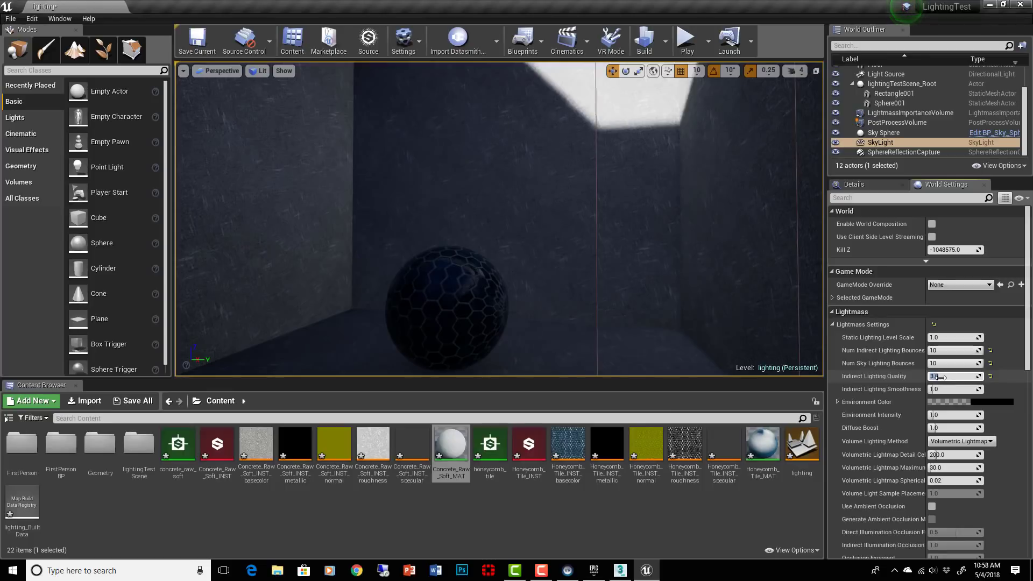
pyautogui.write('3.0')
pyautogui.click(941, 363)
pyautogui.write('3')
pyautogui.click(937, 350)
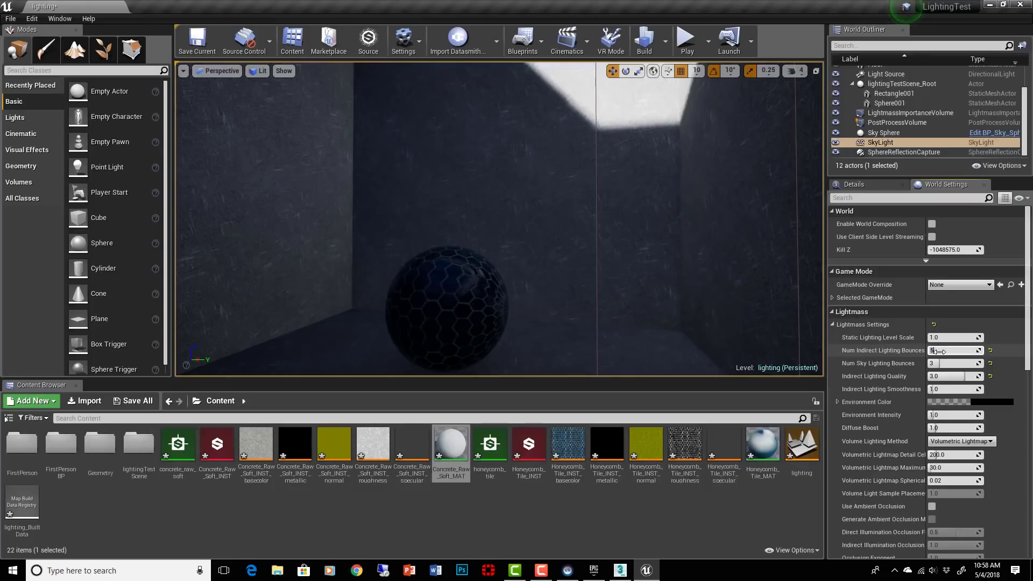
pyautogui.write('5')
pyautogui.click(943, 376)
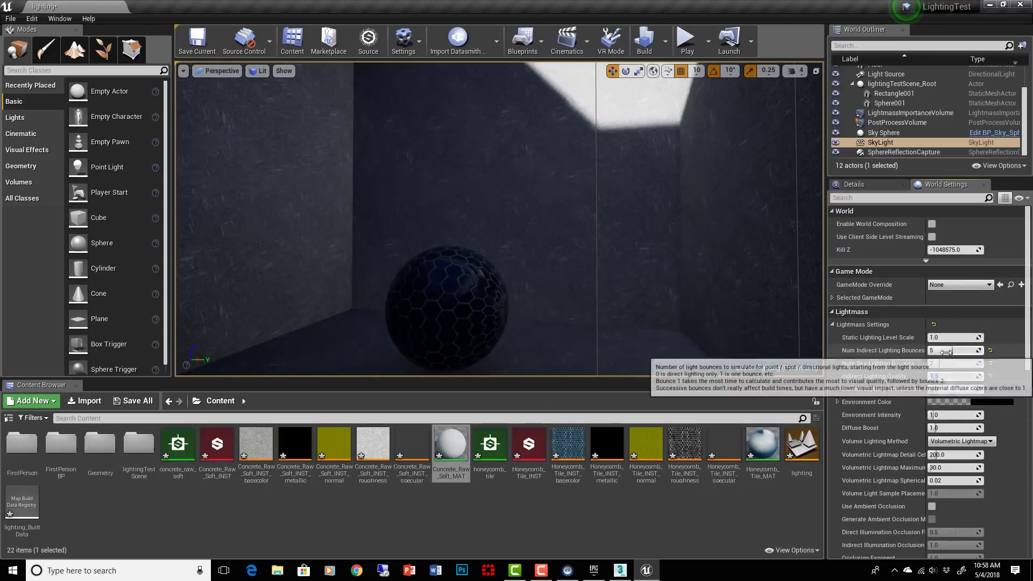
pyautogui.moveTo(550, 276); pyautogui.dragTo(522, 283, button='right')
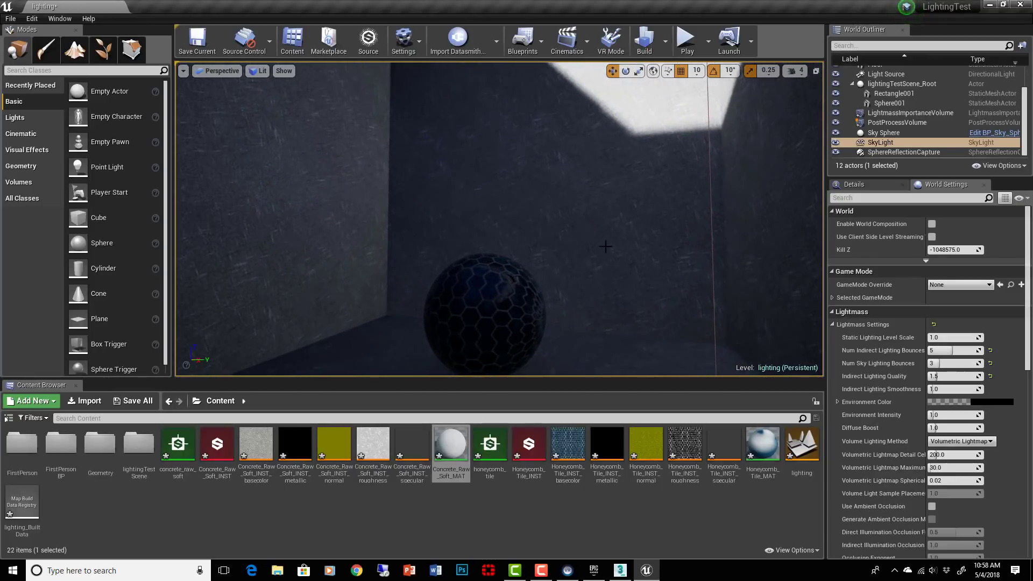
# Set the lighting build quality to Medium and rebuild only the lighting
pyautogui.click(665, 41)
pyautogui.moveTo(704, 83)
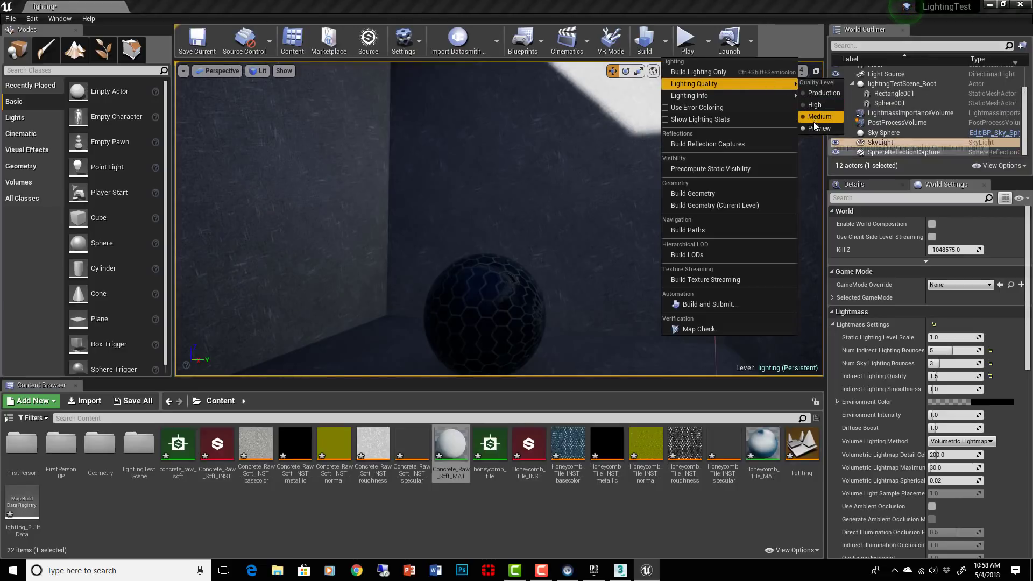
pyautogui.moveTo(568, 302)
pyautogui.mouseDown(button='right')
pyautogui.moveTo(559, 326)
pyautogui.moveTo(567, 318)
pyautogui.mouseUp(button='right')
pyautogui.moveTo(519, 264); pyautogui.dragTo(517, 245, button='right')
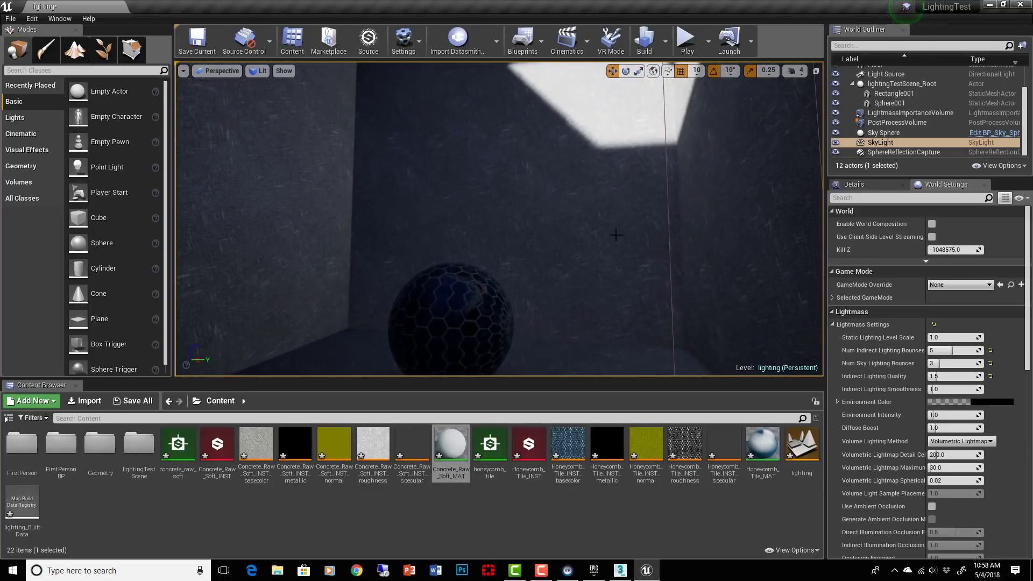
pyautogui.click(665, 42)
pyautogui.click(665, 42)
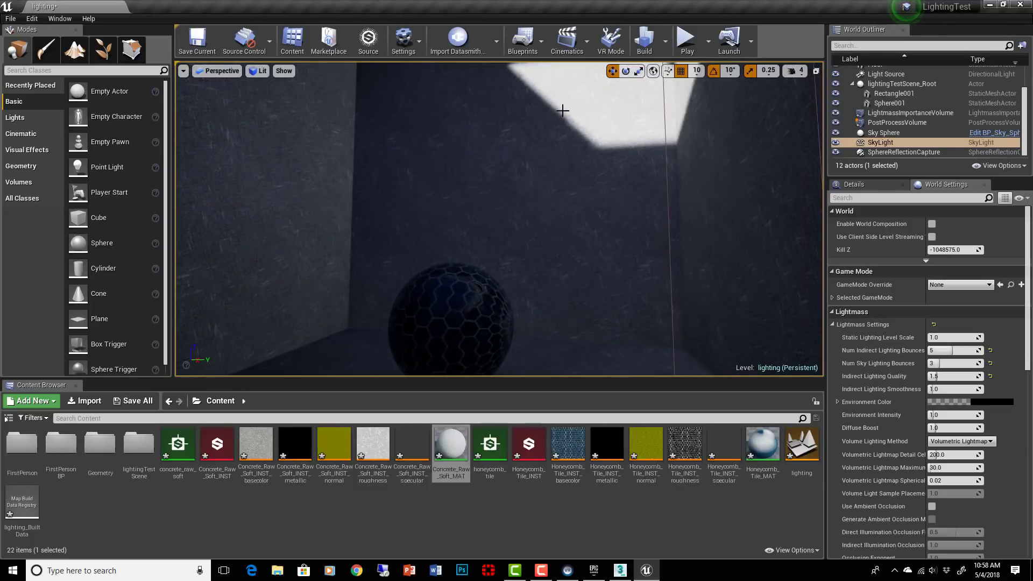
pyautogui.click(666, 46)
pyautogui.moveTo(688, 84)
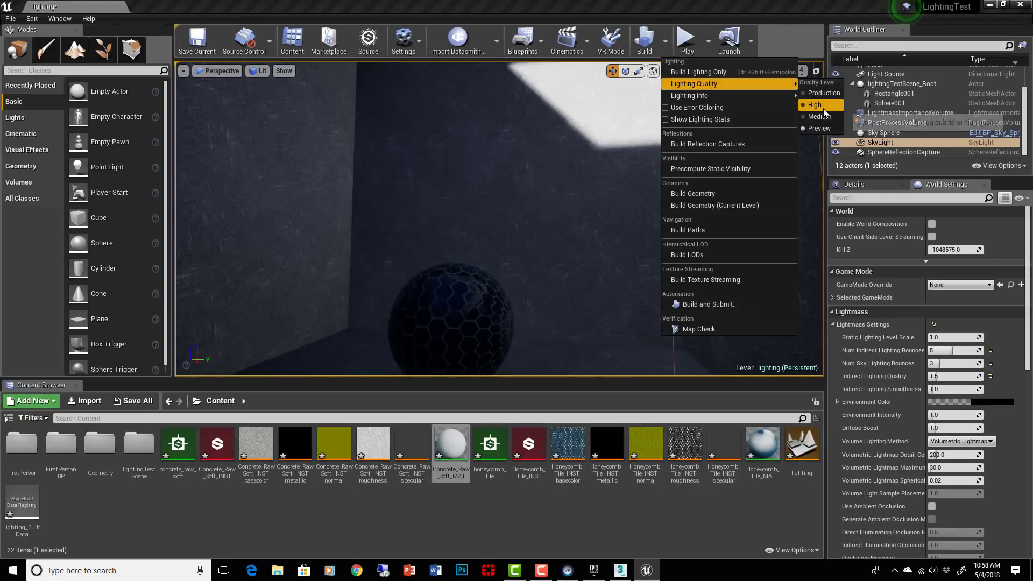
pyautogui.click(811, 116)
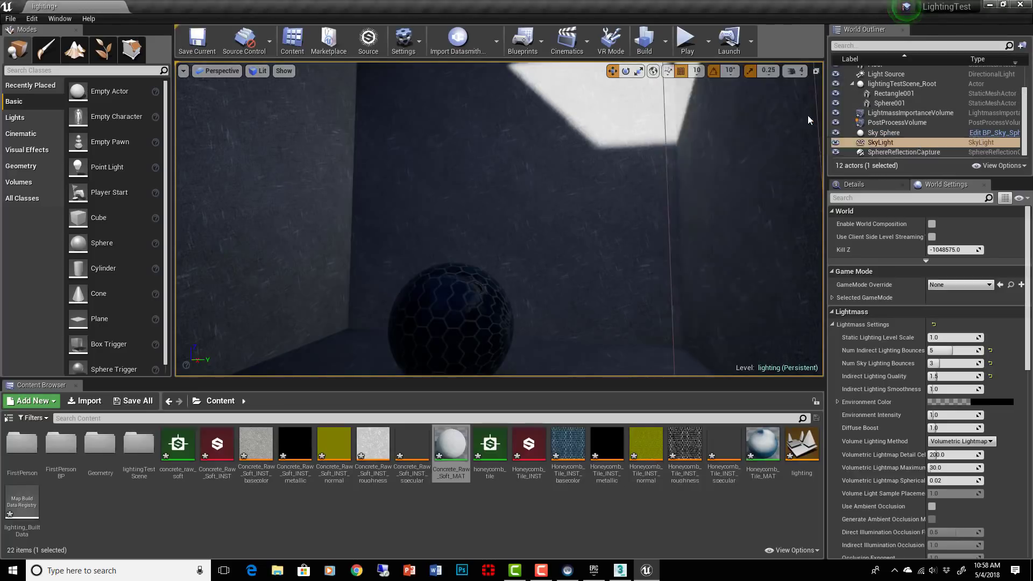
pyautogui.click(667, 46)
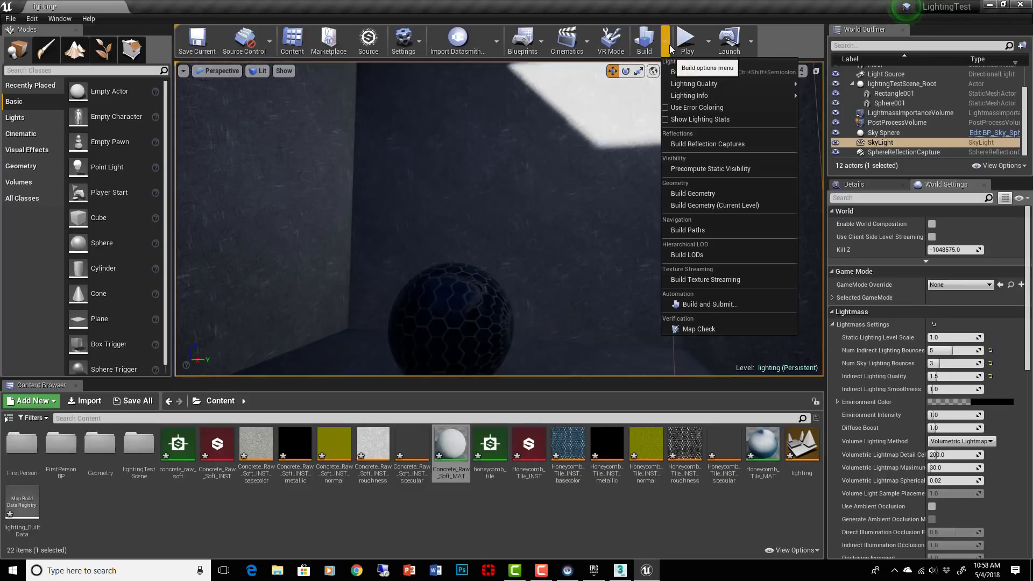
pyautogui.click(684, 71)
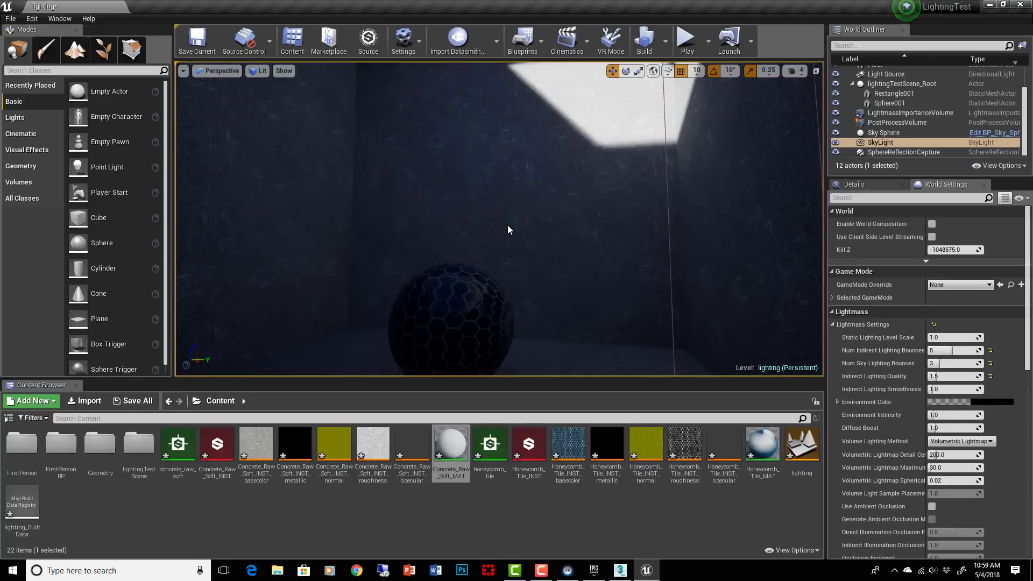
# Examine the rebuilt lighting around the honeycomb sphere, the room corners, the sunlit wall patch and the ceiling opening
pyautogui.moveTo(508, 225); pyautogui.dragTo(494, 267, button='right')
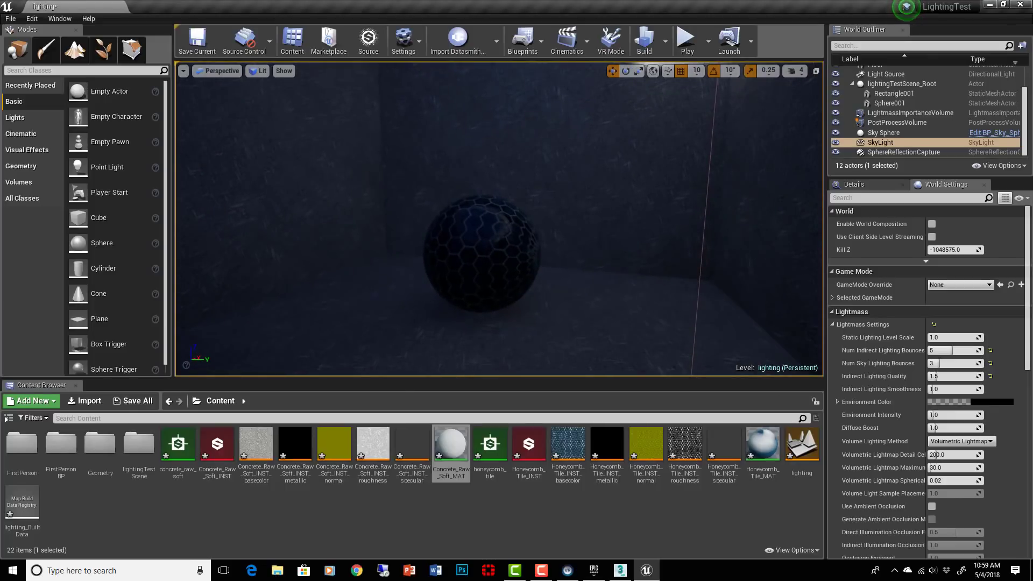
pyautogui.moveTo(535, 301); pyautogui.dragTo(538, 232, button='right')
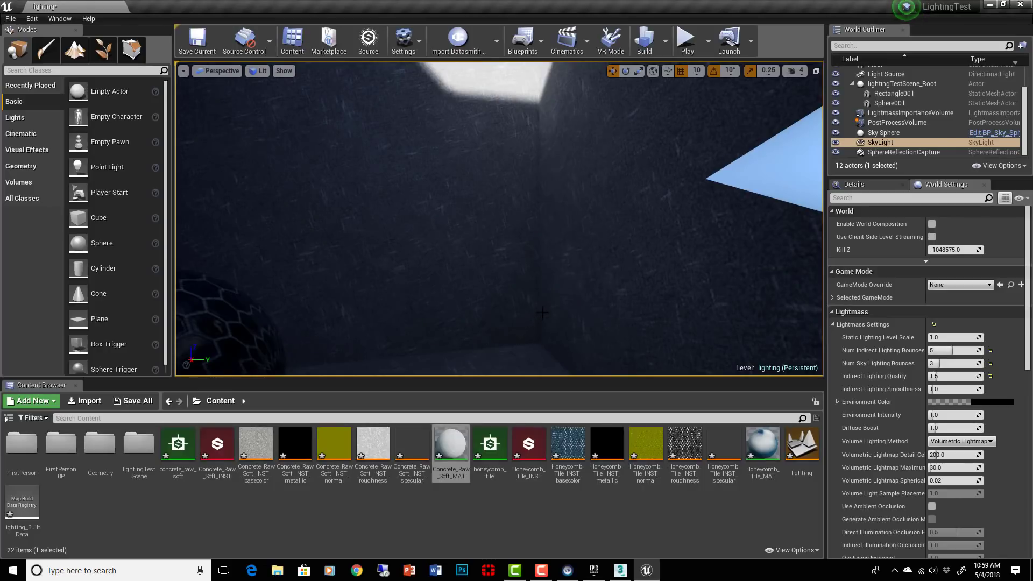
pyautogui.moveTo(543, 312); pyautogui.dragTo(525, 296, button='right')
pyautogui.moveTo(574, 161); pyautogui.dragTo(562, 143, button='right')
pyautogui.moveTo(533, 264); pyautogui.dragTo(569, 167, button='right')
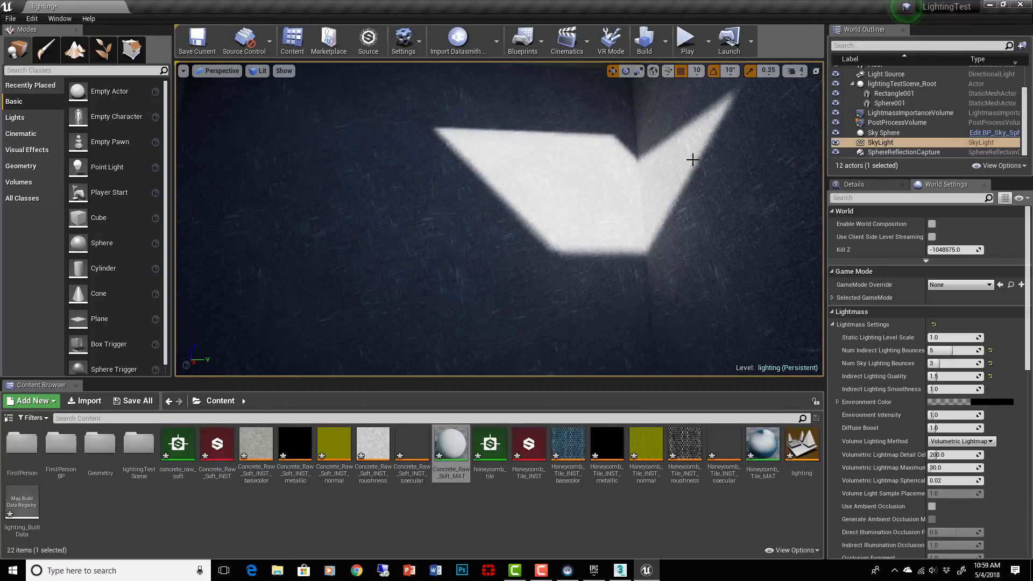
pyautogui.scroll(-3, 565, 228)
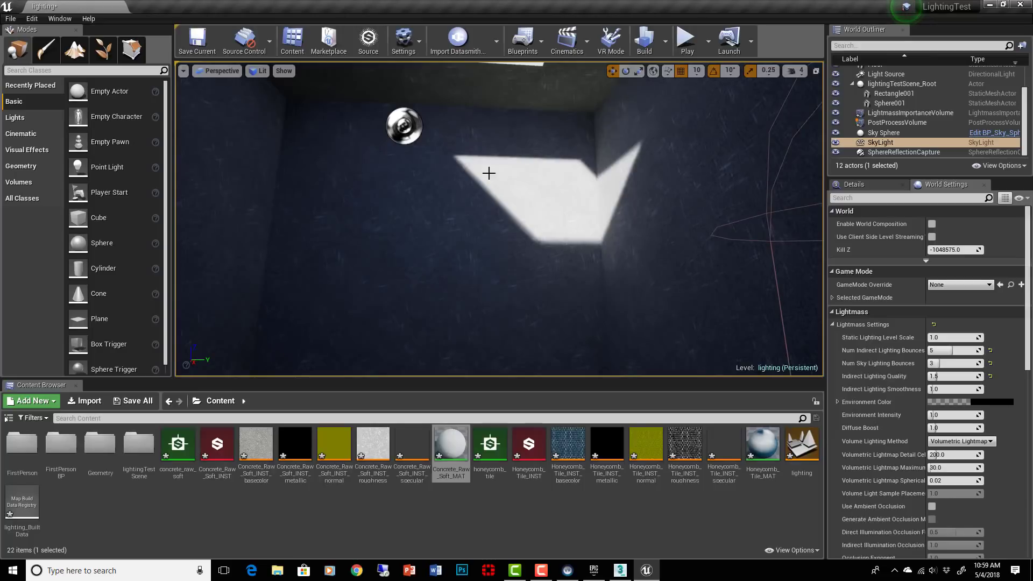
pyautogui.scroll(4, 512, 231)
pyautogui.scroll(-4, 513, 232)
pyautogui.moveTo(513, 232); pyautogui.dragTo(540, 265, button='right')
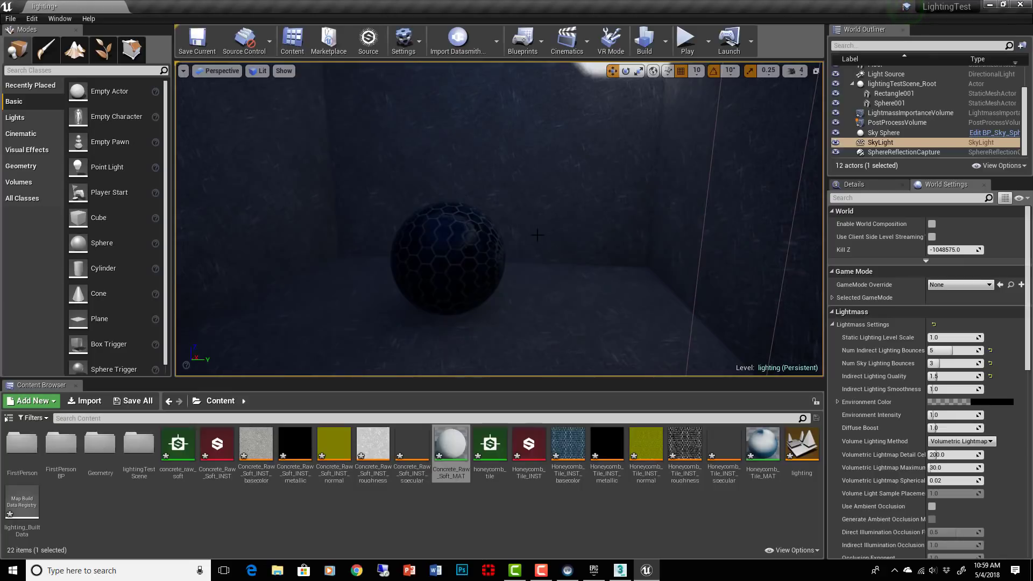
pyautogui.moveTo(537, 235); pyautogui.dragTo(537, 216, button='right')
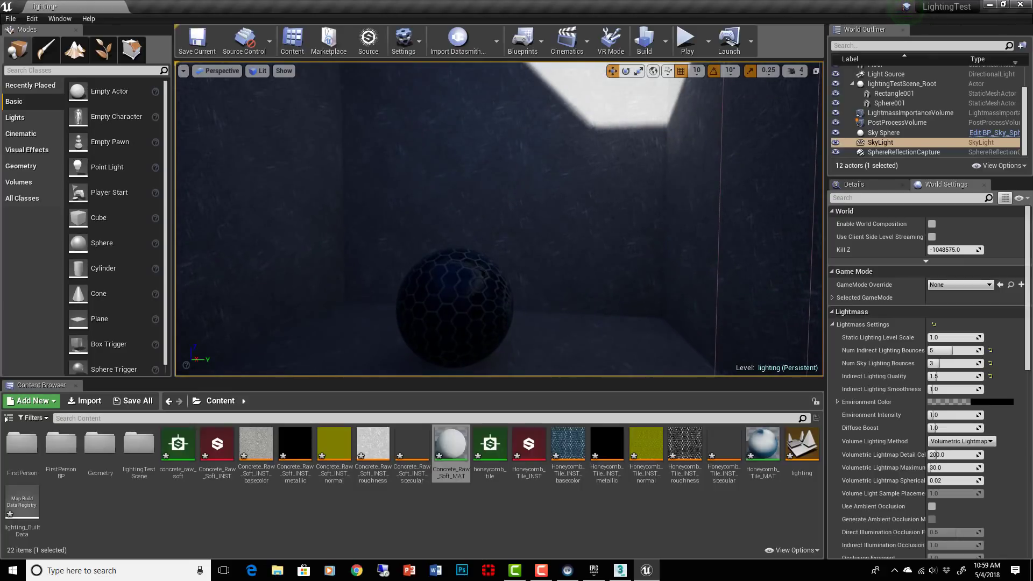
pyautogui.moveTo(523, 264); pyautogui.dragTo(525, 206, button='right')
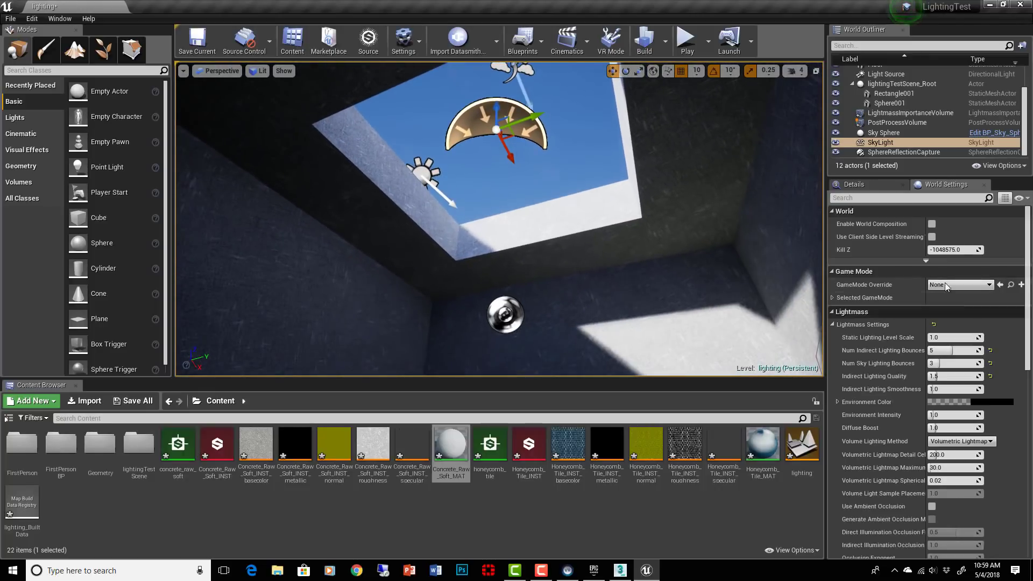
# Set the honeycomb sphere's mobility to Movable and locate its Lighting settings
pyautogui.click(889, 189)
pyautogui.moveTo(572, 259); pyautogui.dragTo(598, 261, button='right')
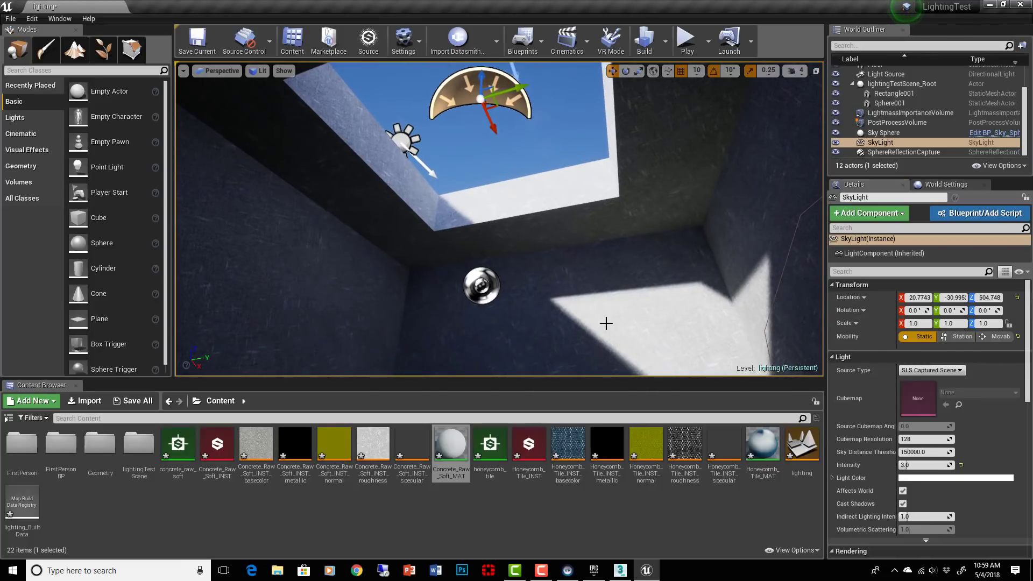
pyautogui.moveTo(606, 323); pyautogui.dragTo(582, 320, button='right')
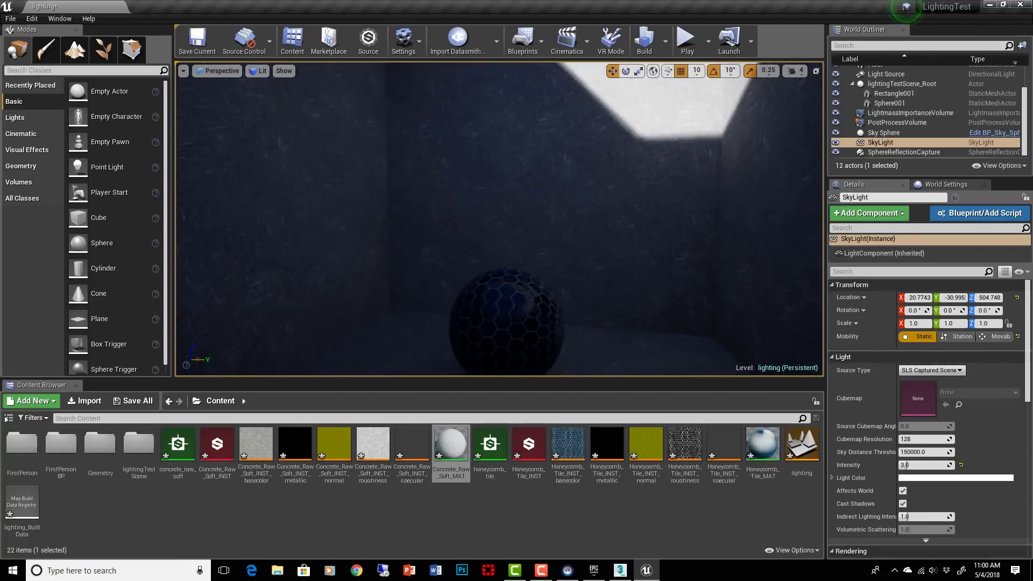
pyautogui.click(516, 318)
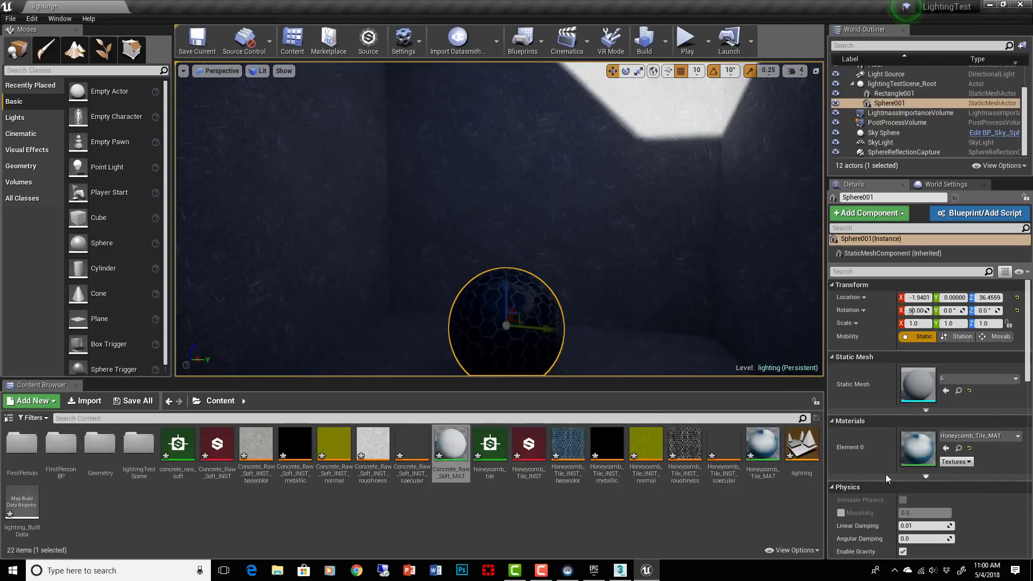
pyautogui.click(989, 335)
pyautogui.scroll(-4, 964, 396)
pyautogui.scroll(-4, 964, 396)
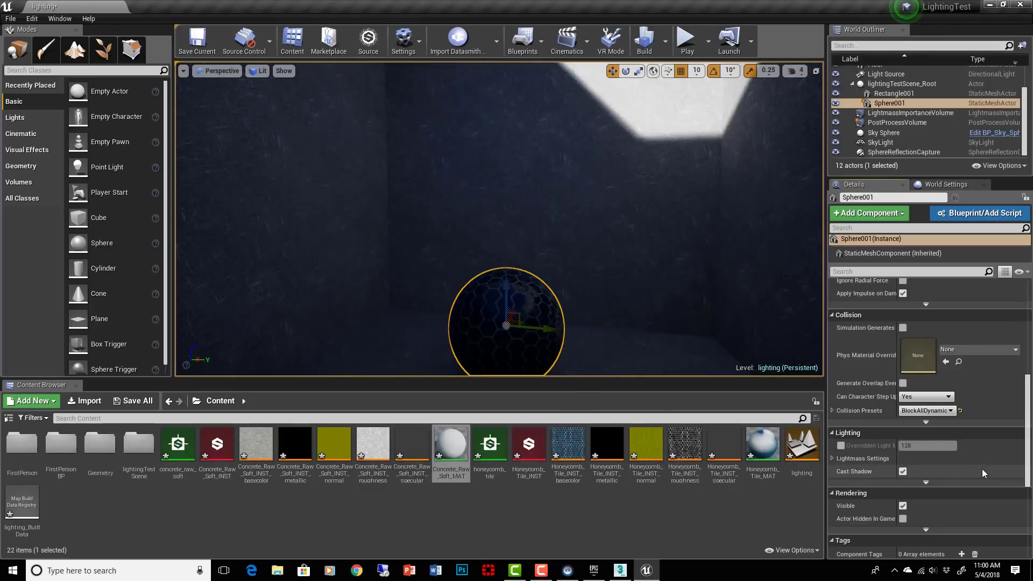
pyautogui.scroll(-1, 976, 468)
pyautogui.scroll(-2, 974, 466)
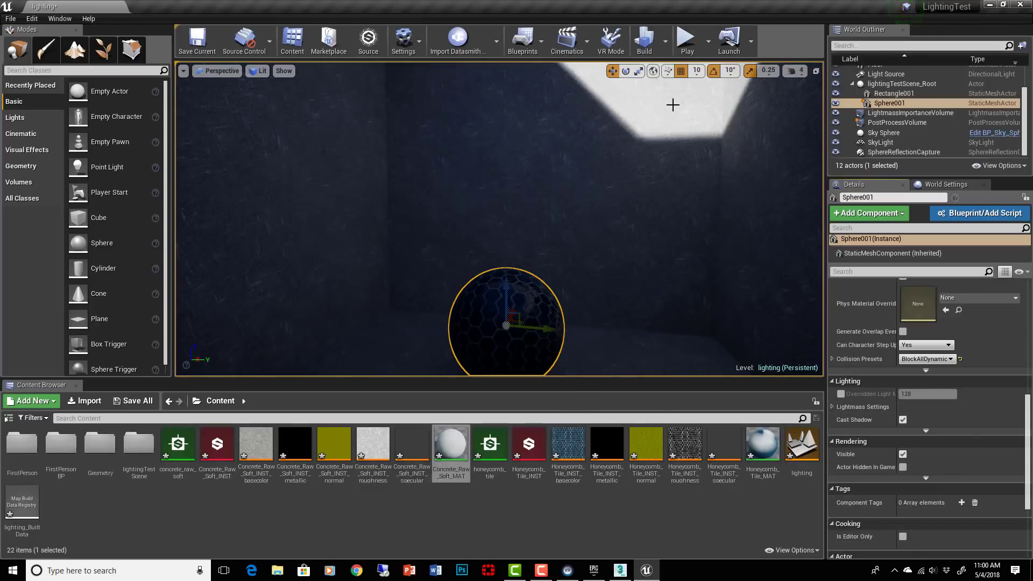
# Try raising the honeycomb sphere straight up to expose its shadow on the floor, and undo the move
pyautogui.moveTo(642, 253); pyautogui.dragTo(616, 260, button='right')
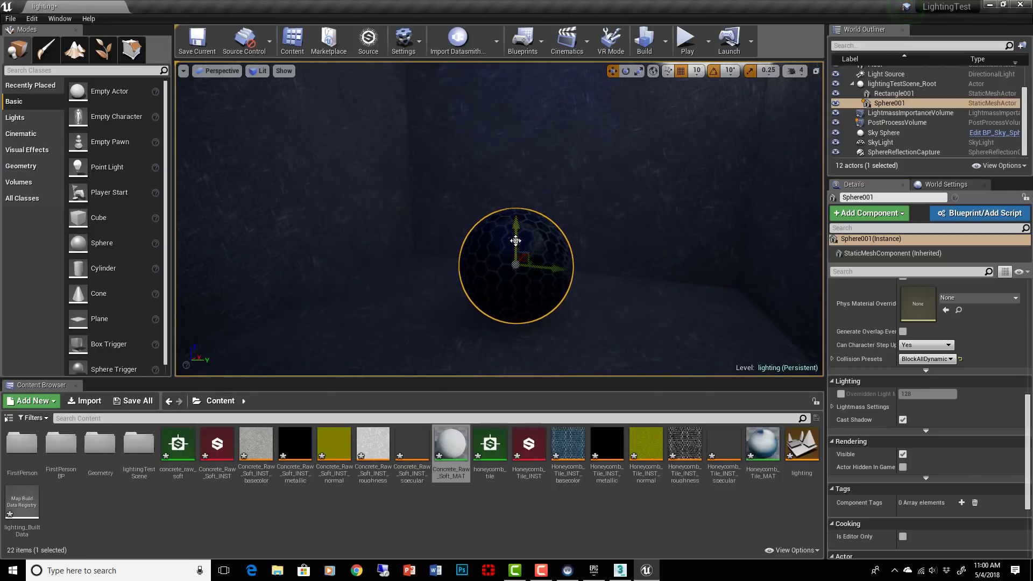
pyautogui.moveTo(515, 241); pyautogui.dragTo(518, 142)
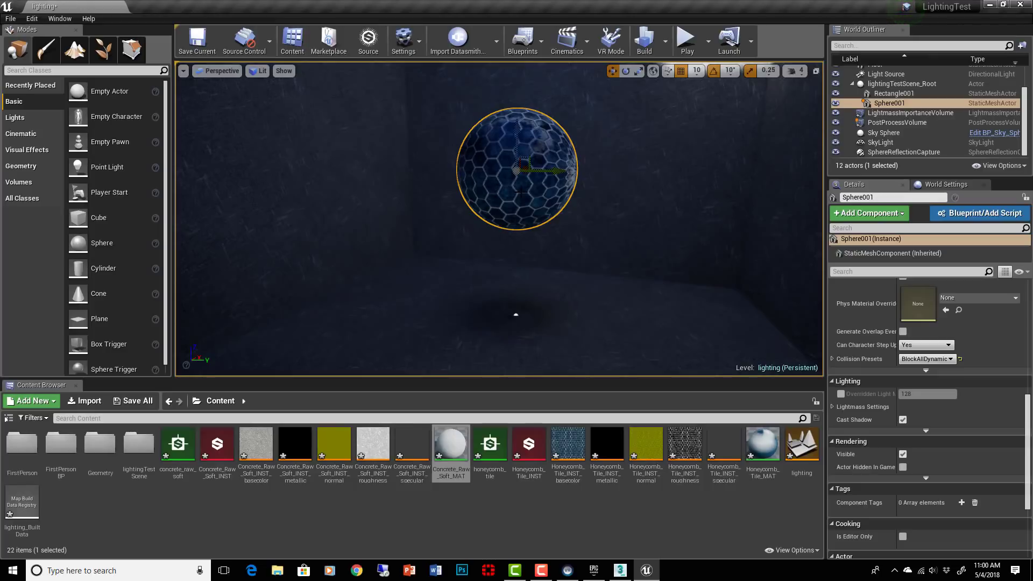
pyautogui.hotkey('ctrl', 'z')
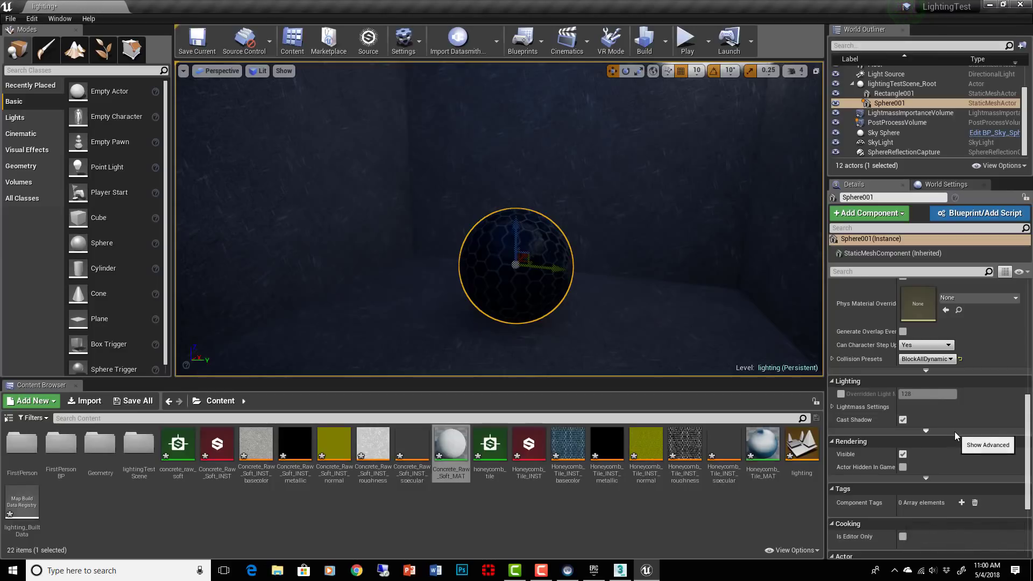
# Expand the honeycomb sphere's advanced lighting options and turn off Static Shadow
pyautogui.scroll(1, 954, 431)
pyautogui.click(927, 447)
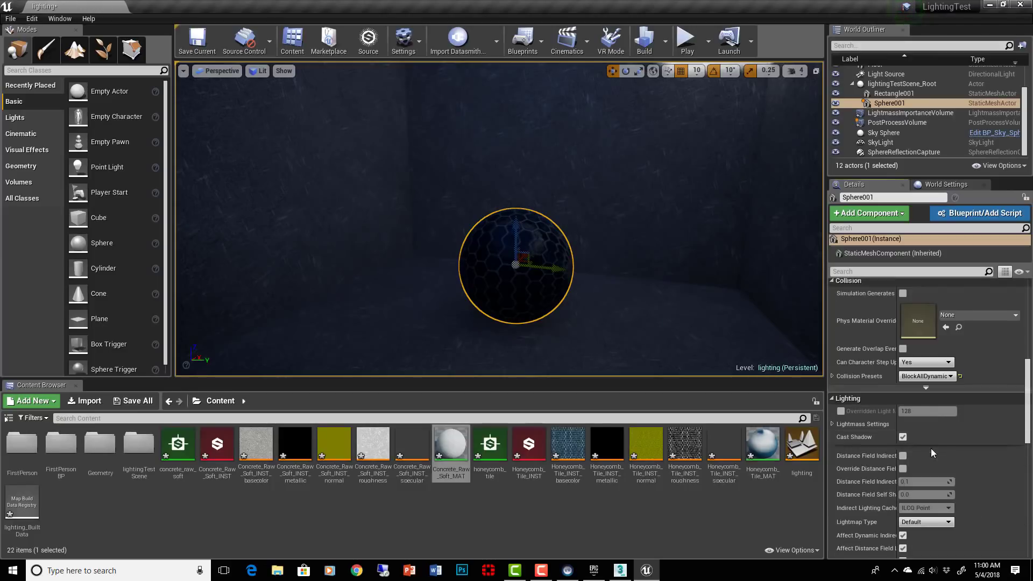
pyautogui.scroll(-4, 907, 492)
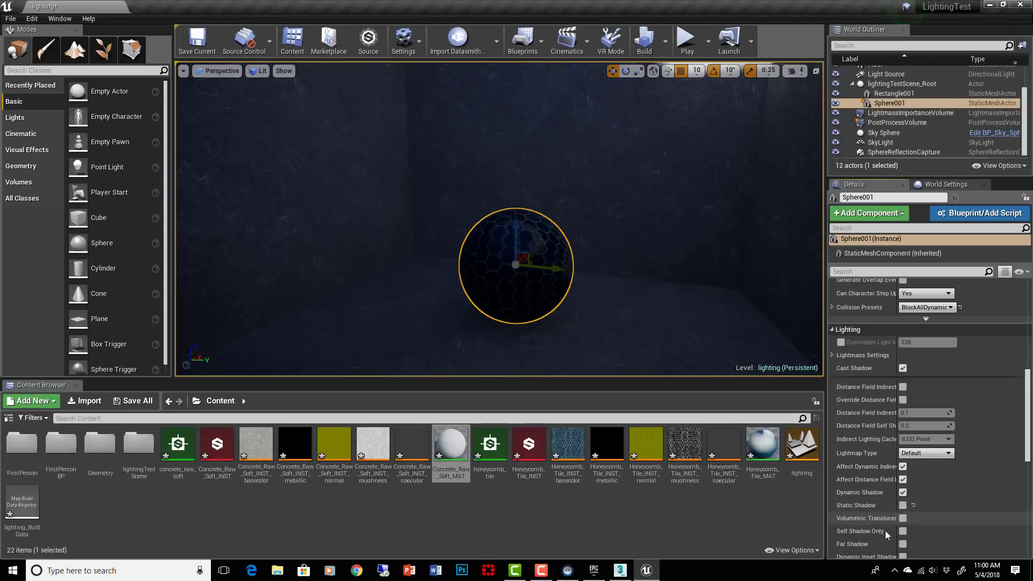
pyautogui.click(903, 505)
# Set the mobility of the Light Source directional light to Stationary
pyautogui.moveTo(702, 299); pyautogui.dragTo(676, 275, button='right')
pyautogui.moveTo(688, 199); pyautogui.dragTo(677, 172, button='right')
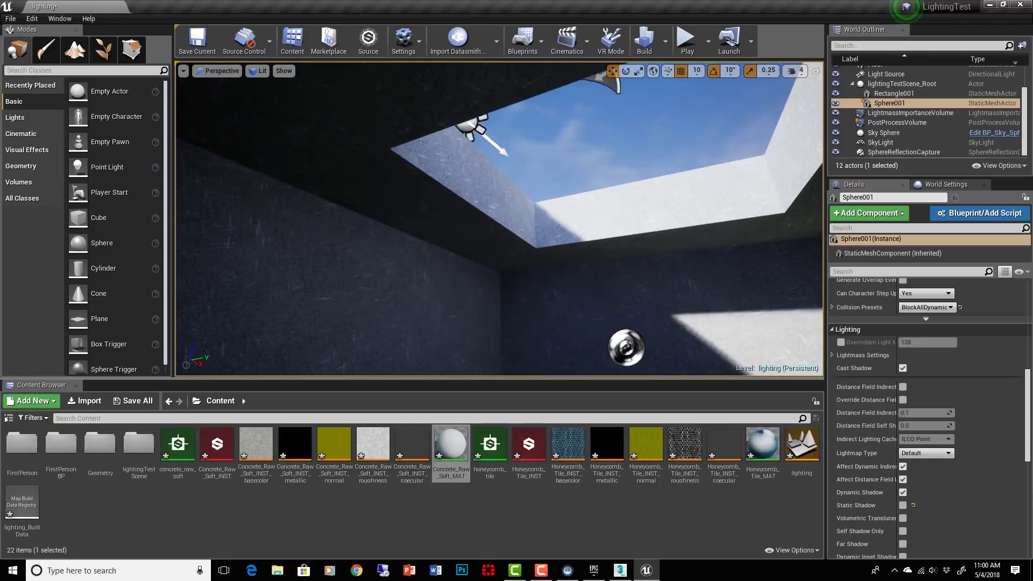
pyautogui.click(470, 125)
pyautogui.scroll(-5, 984, 362)
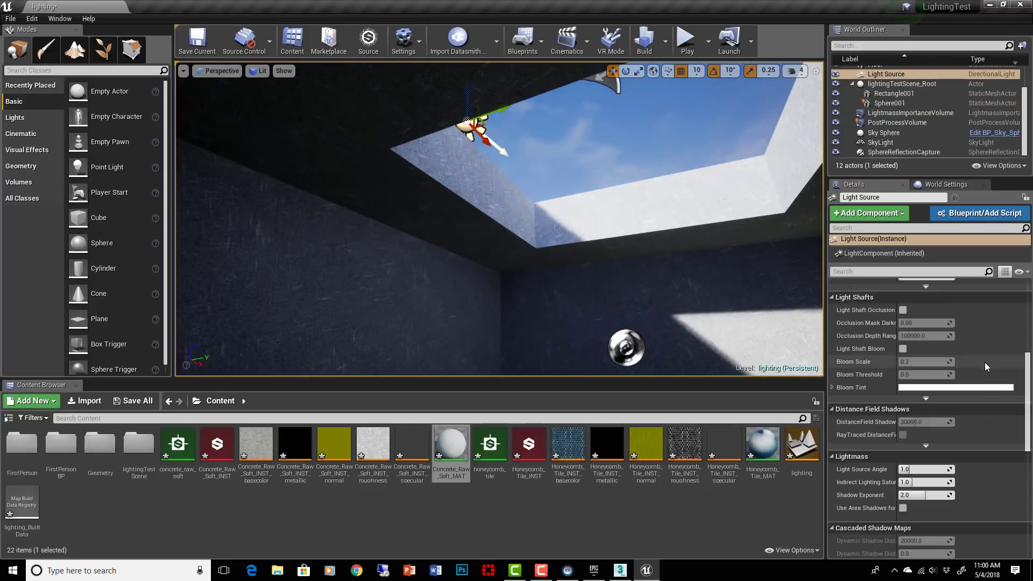
pyautogui.scroll(5, 985, 362)
pyautogui.click(960, 337)
# Rebuild only the lighting at the current quality level
pyautogui.moveTo(737, 258); pyautogui.dragTo(767, 346, button='right')
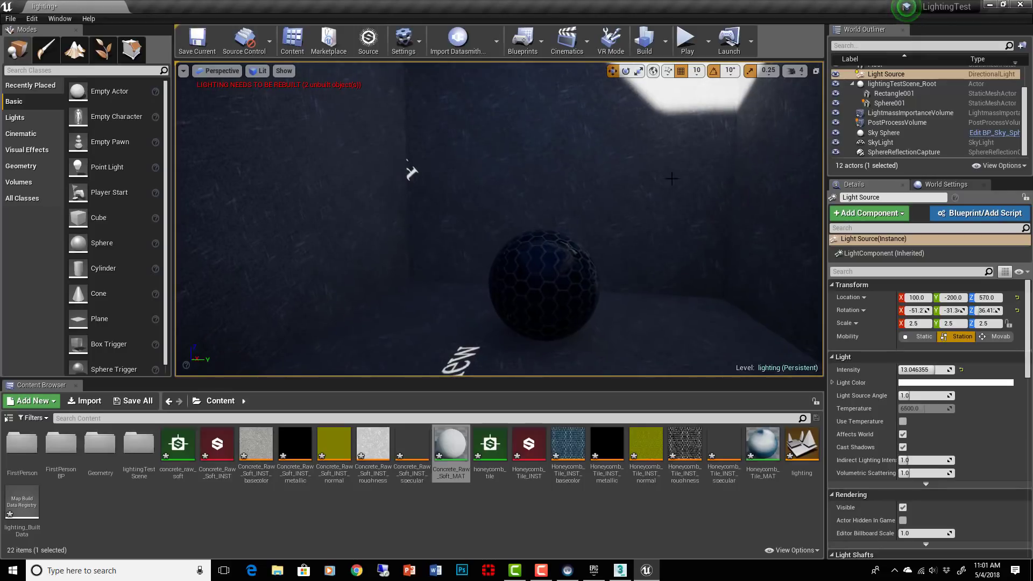
pyautogui.click(666, 41)
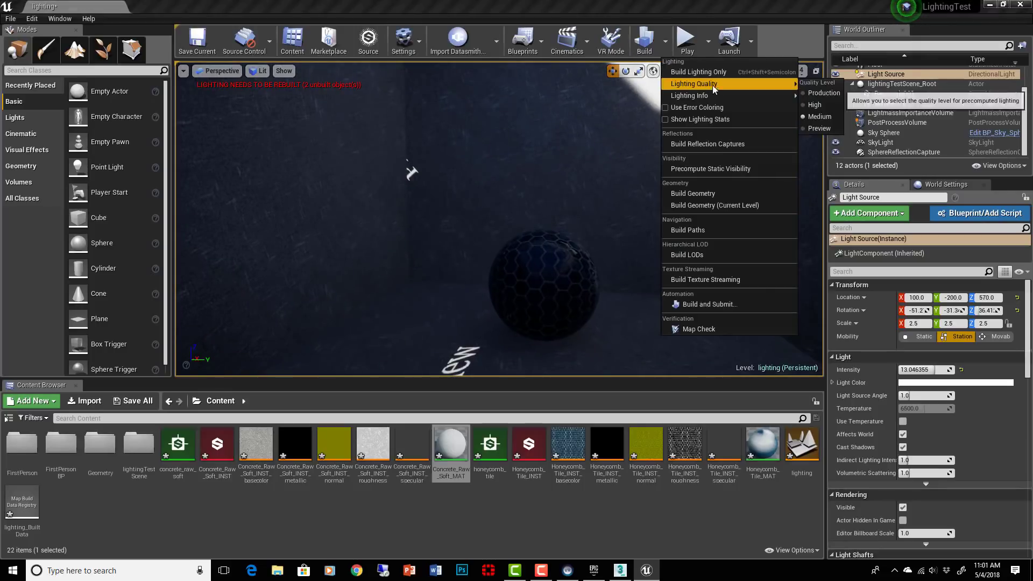
pyautogui.click(699, 72)
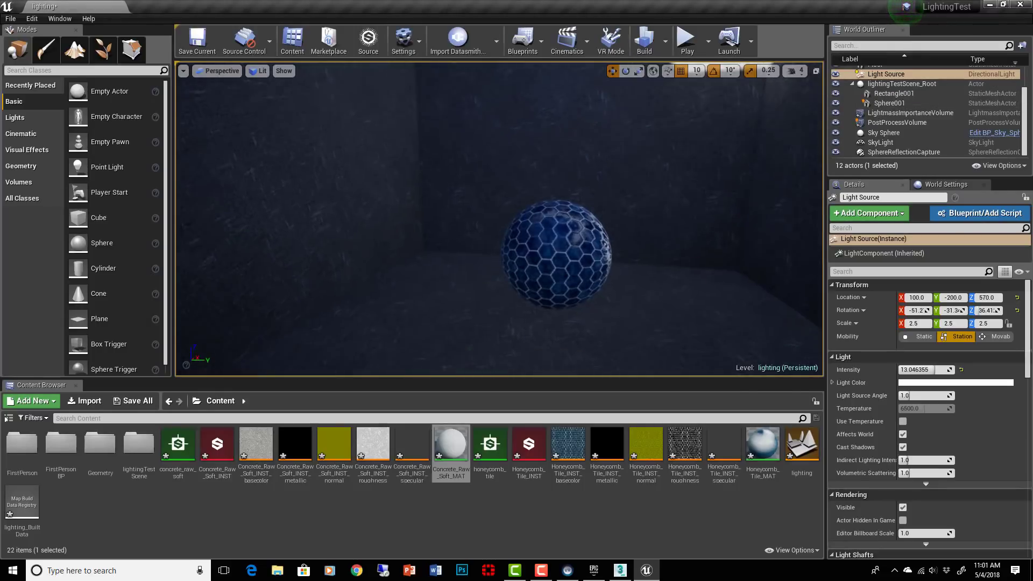
# Lift the honeycomb sphere and move it toward the sunlit wall patch, to about X 98, Y 50, Z 206
pyautogui.click(551, 274)
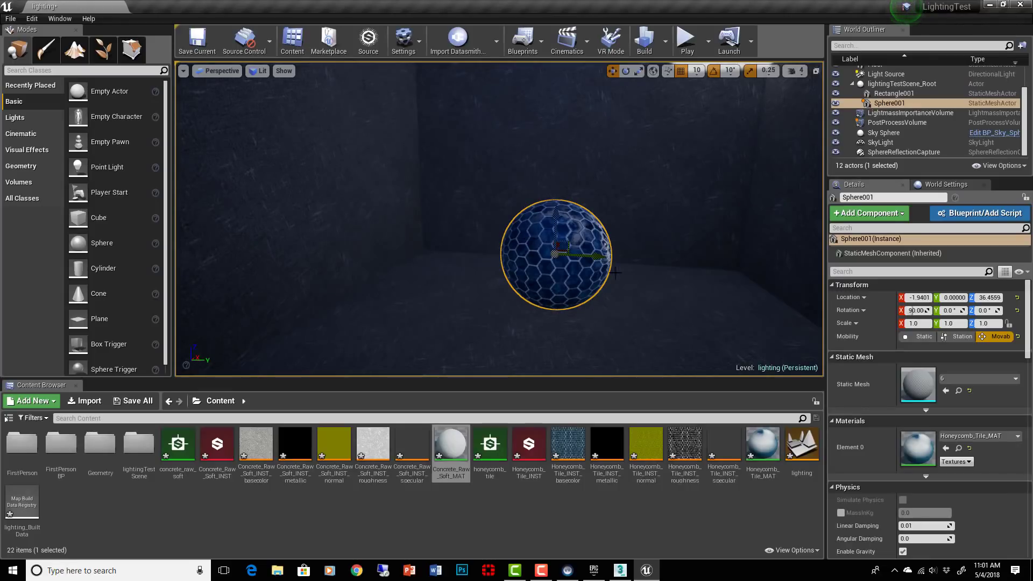
pyautogui.moveTo(616, 273); pyautogui.dragTo(632, 237, button='right')
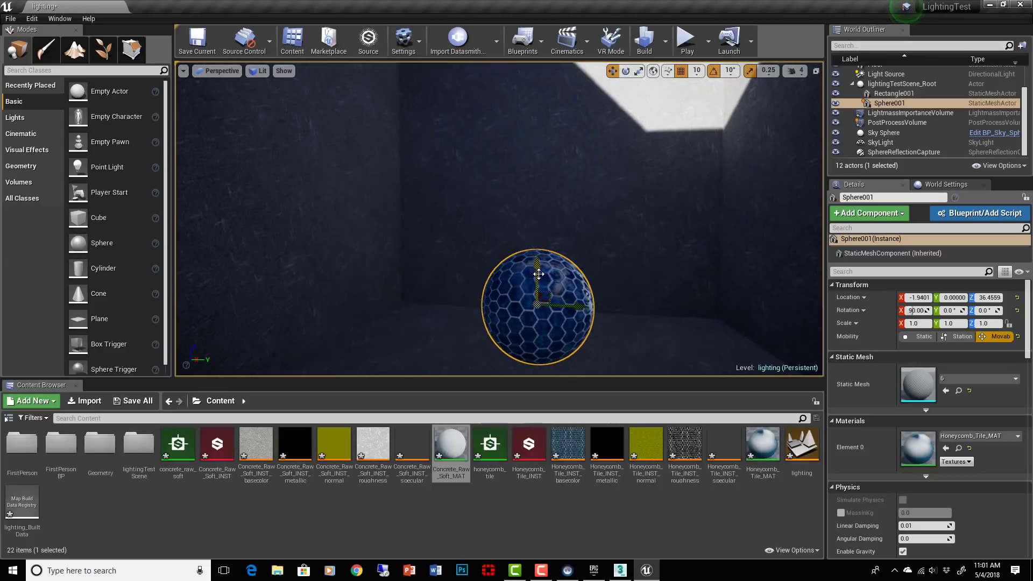
pyautogui.moveTo(537, 274); pyautogui.dragTo(524, 202)
pyautogui.moveTo(524, 202); pyautogui.dragTo(484, 156, button='right')
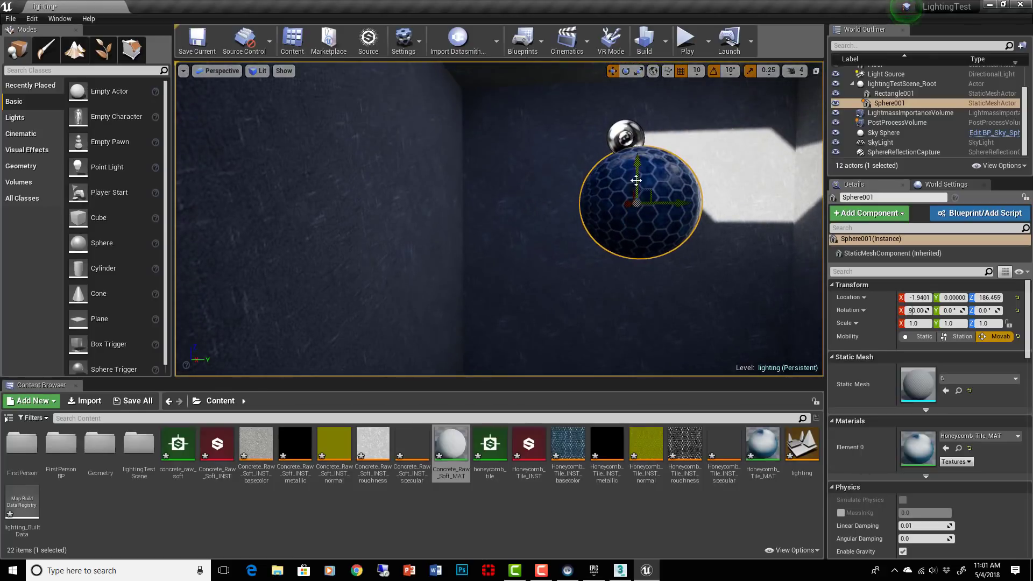
pyautogui.moveTo(636, 180); pyautogui.dragTo(636, 164)
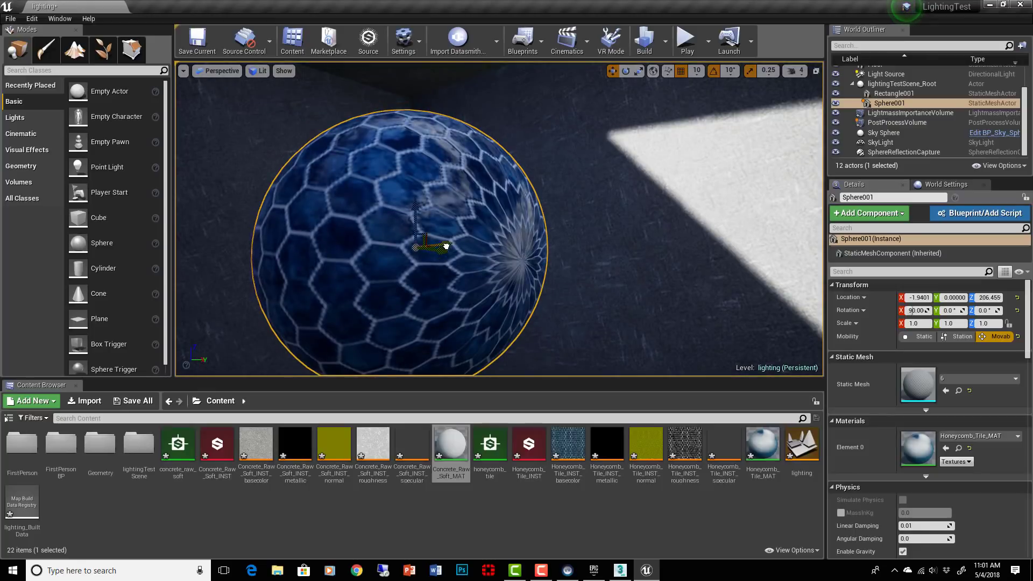
pyautogui.moveTo(446, 246); pyautogui.dragTo(725, 238)
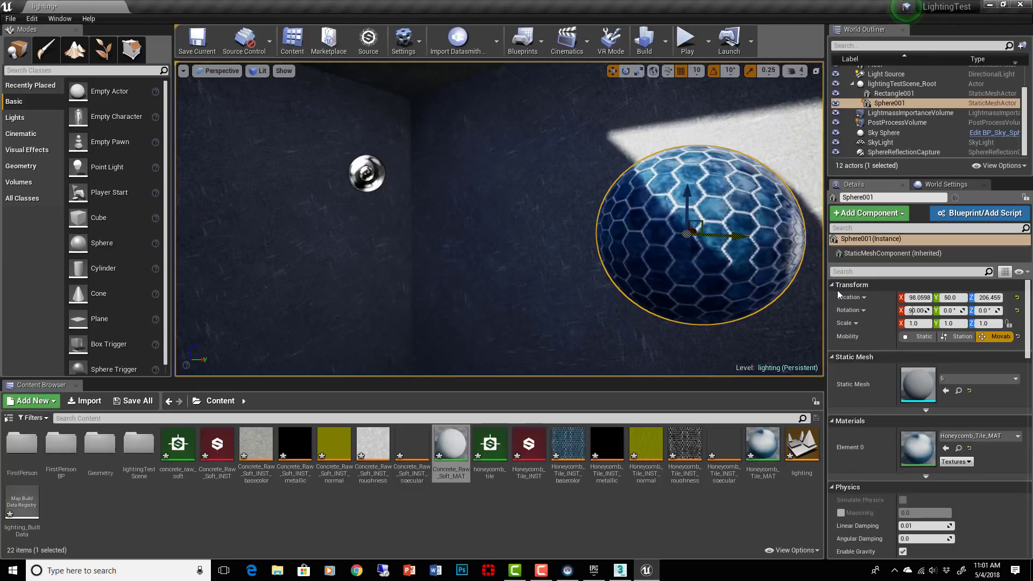
pyautogui.moveTo(756, 304)
pyautogui.mouseDown(button='right')
pyautogui.moveTo(789, 313)
pyautogui.moveTo(754, 304)
pyautogui.mouseUp(button='right')
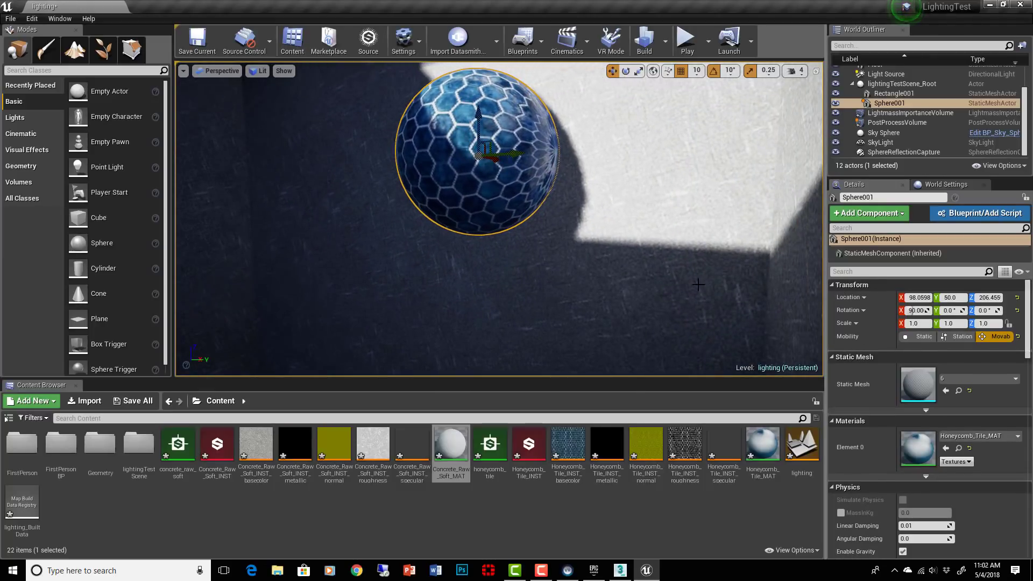
# Move the sphere fully into the sunbeam in front of the wall patch, to about Y 110 and Z 226
pyautogui.scroll(-5, 569, 222)
pyautogui.moveTo(569, 222); pyautogui.dragTo(532, 211, button='right')
pyautogui.moveTo(530, 166)
pyautogui.mouseDown()
pyautogui.moveTo(531, 86)
pyautogui.moveTo(526, 202)
pyautogui.moveTo(523, 158)
pyautogui.mouseUp()
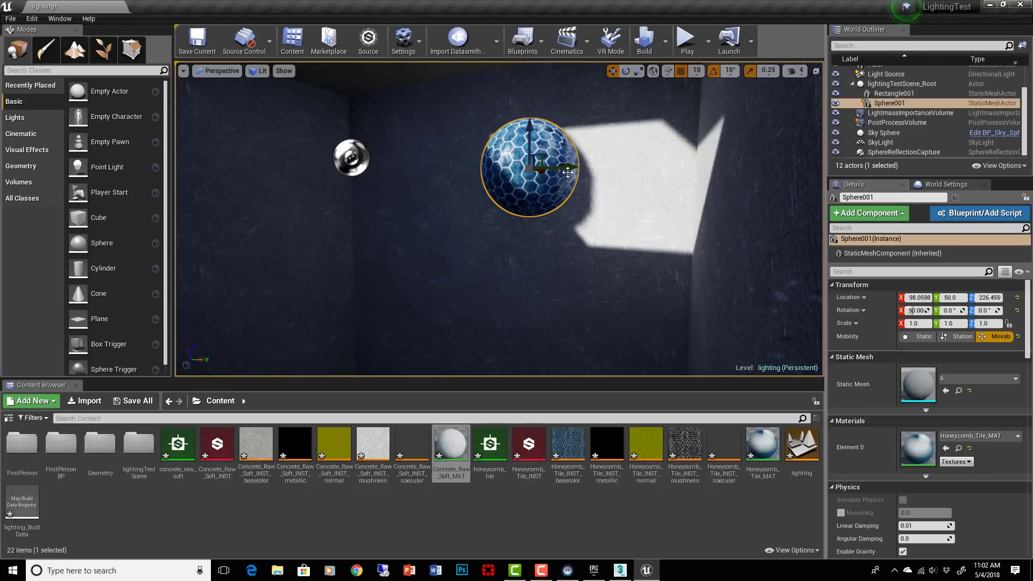
pyautogui.moveTo(568, 170); pyautogui.dragTo(666, 168)
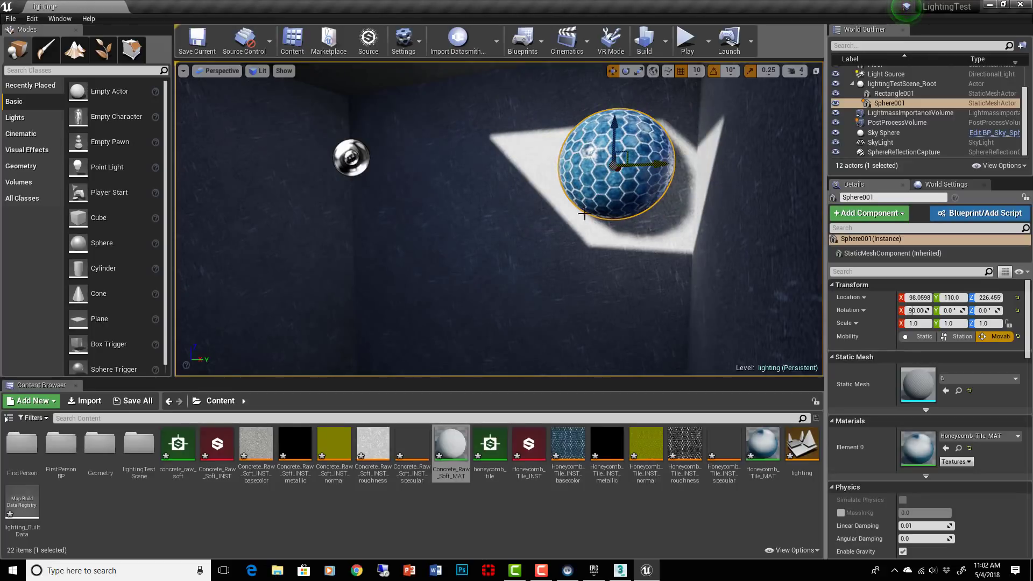
pyautogui.moveTo(579, 213); pyautogui.dragTo(638, 220)
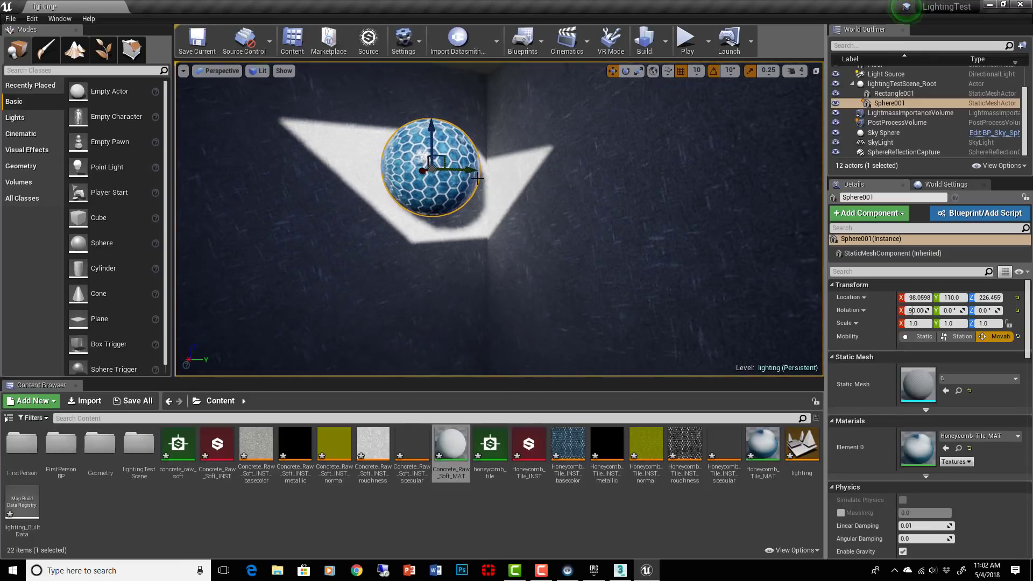
# Move the sphere out of the sunbeam to about X -12, Y 120, try lower heights, and return it to the sunlit corner
pyautogui.moveTo(476, 177)
pyautogui.mouseDown()
pyautogui.moveTo(522, 166)
pyautogui.moveTo(476, 180)
pyautogui.moveTo(495, 168)
pyautogui.moveTo(433, 171)
pyautogui.moveTo(485, 186)
pyautogui.mouseUp()
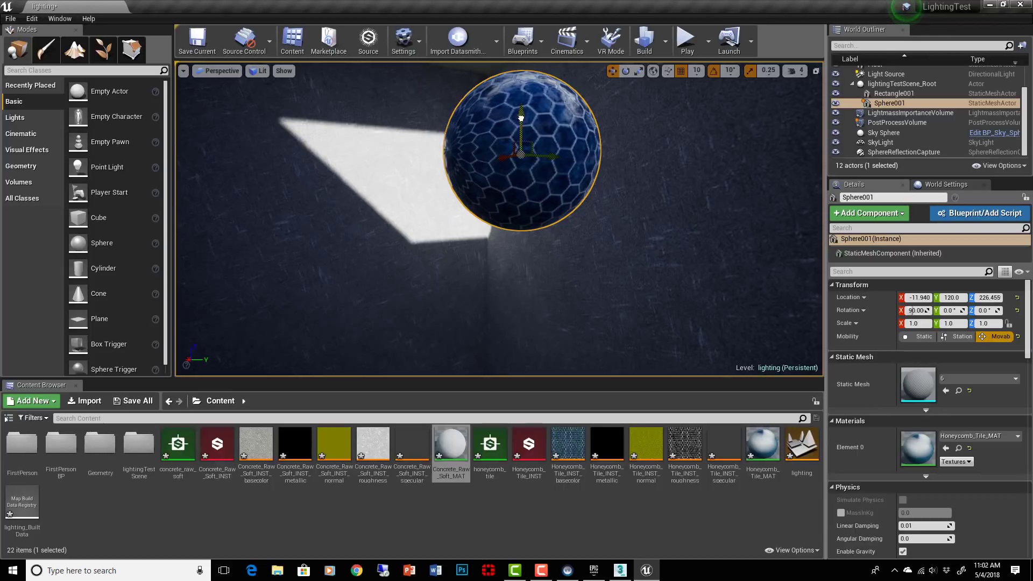
pyautogui.moveTo(521, 126); pyautogui.dragTo(508, 373)
pyautogui.moveTo(549, 284); pyautogui.dragTo(547, 260, button='middle')
pyautogui.moveTo(490, 134); pyautogui.dragTo(490, 318)
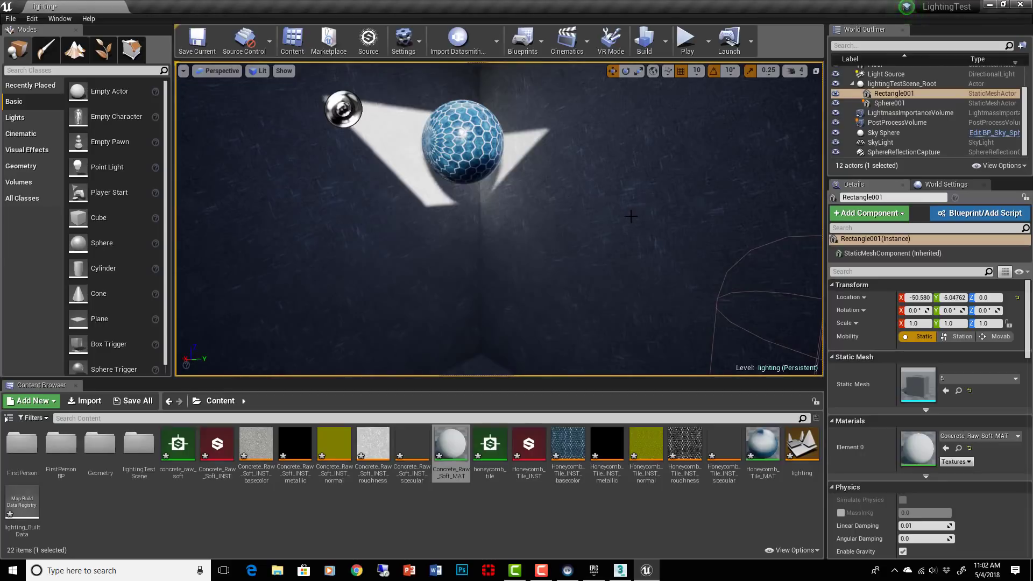
# Examine the sphere's shadow in the sunlit corner, the walls, the ceiling opening and the directional light above the room
pyautogui.moveTo(630, 215); pyautogui.dragTo(617, 208, button='right')
pyautogui.moveTo(521, 176); pyautogui.dragTo(514, 250, button='right')
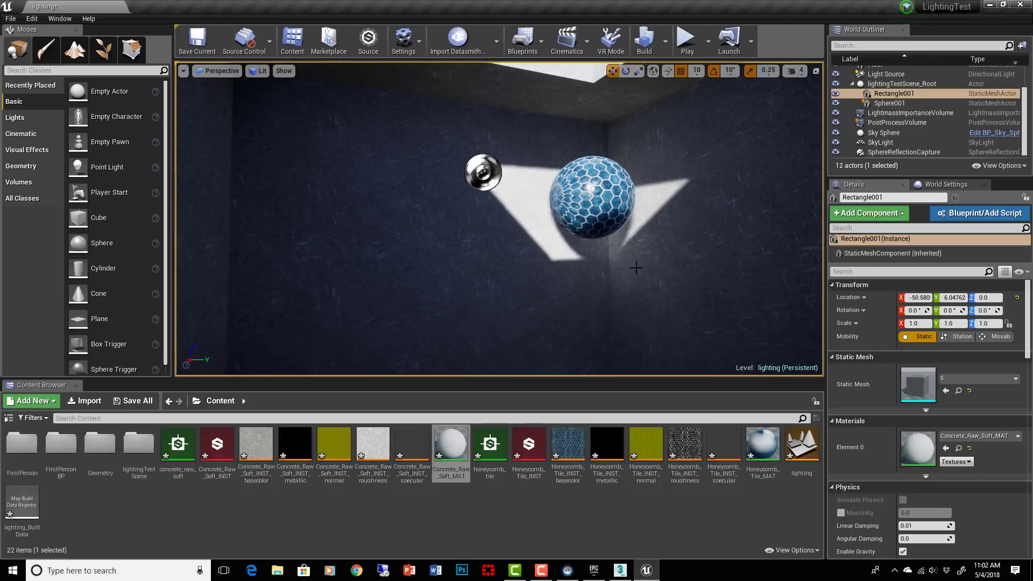
pyautogui.moveTo(700, 313); pyautogui.dragTo(770, 301, button='middle')
pyautogui.moveTo(701, 313); pyautogui.dragTo(602, 278, button='right')
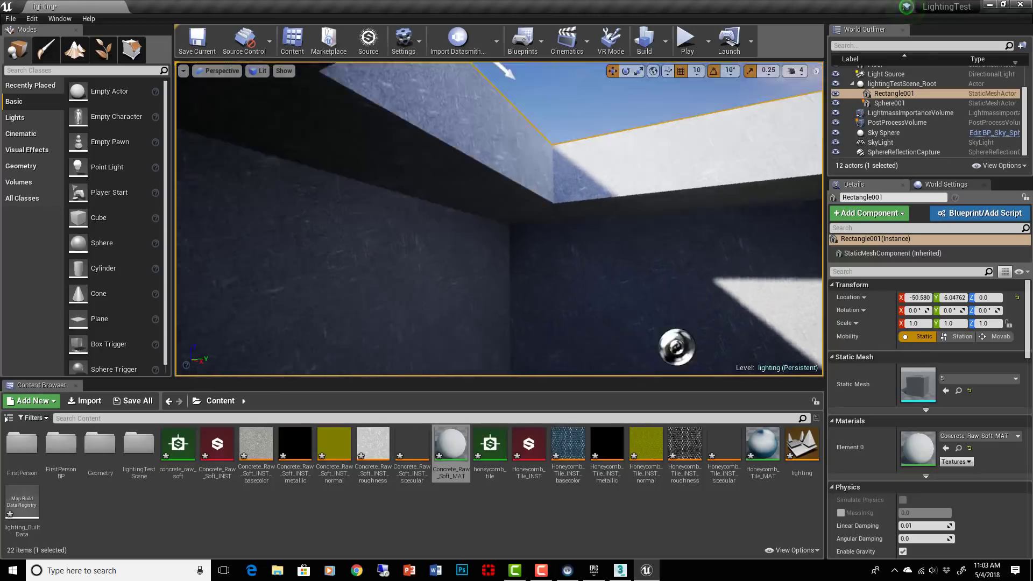
pyautogui.moveTo(499, 219); pyautogui.dragTo(503, 162, button='middle')
pyautogui.click(448, 113)
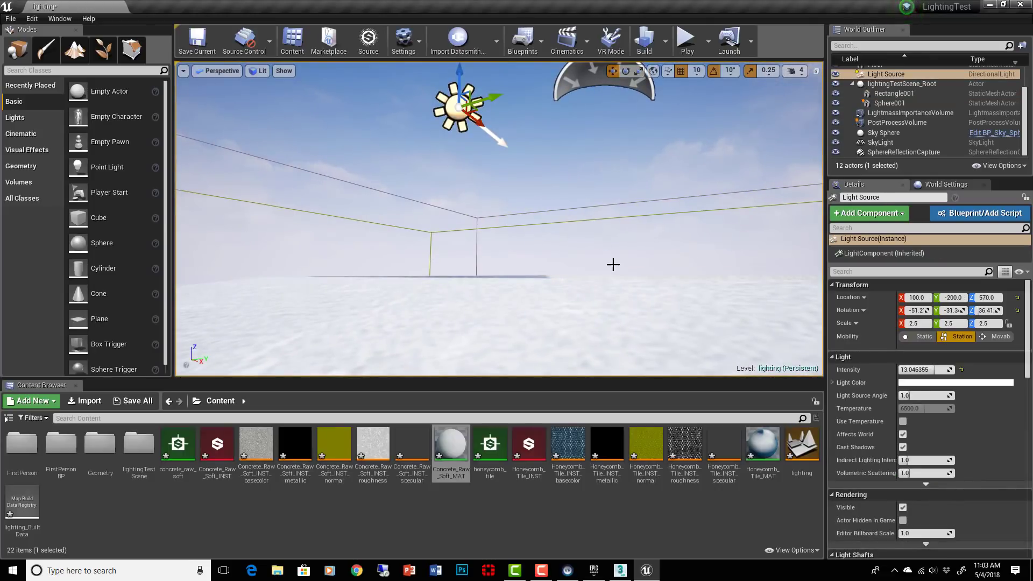
pyautogui.moveTo(613, 264); pyautogui.dragTo(634, 347, button='middle')
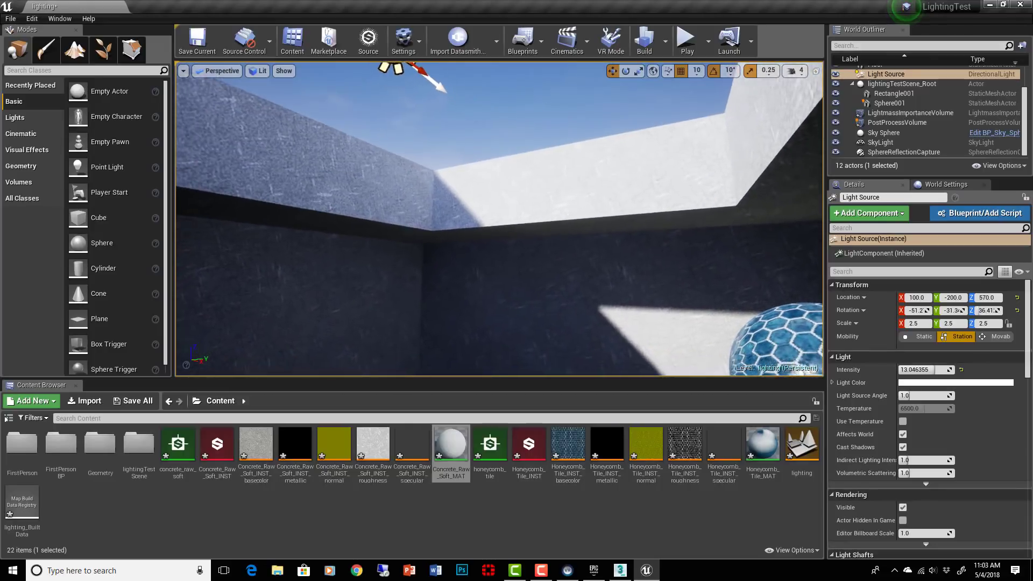
pyautogui.moveTo(617, 250); pyautogui.dragTo(616, 250, button='right')
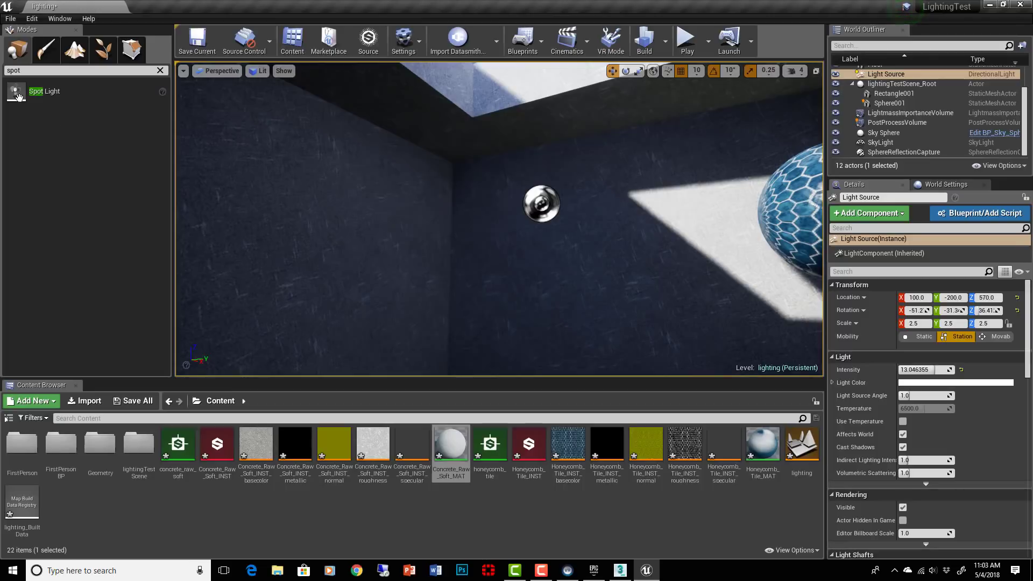
# Place a spot light at X 50, Y -100, Z 270 and duplicate it three times along Y, with the last copy at Y 80
pyautogui.moveTo(17, 96); pyautogui.dragTo(496, 229)
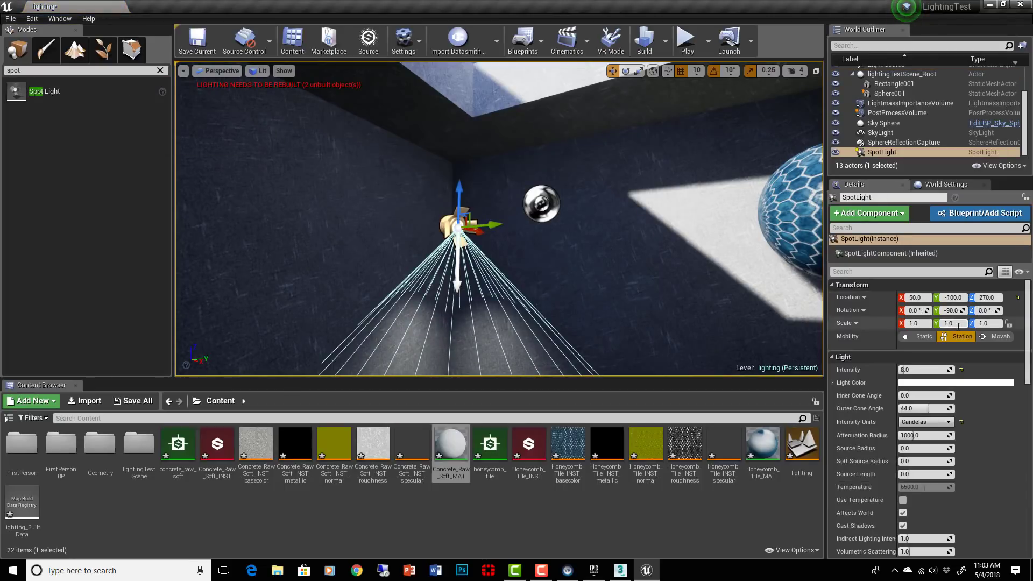
pyautogui.moveTo(565, 231)
pyautogui.mouseDown(button='right')
pyautogui.moveTo(567, 252)
pyautogui.moveTo(597, 269)
pyautogui.moveTo(551, 246)
pyautogui.moveTo(565, 232)
pyautogui.mouseUp(button='right')
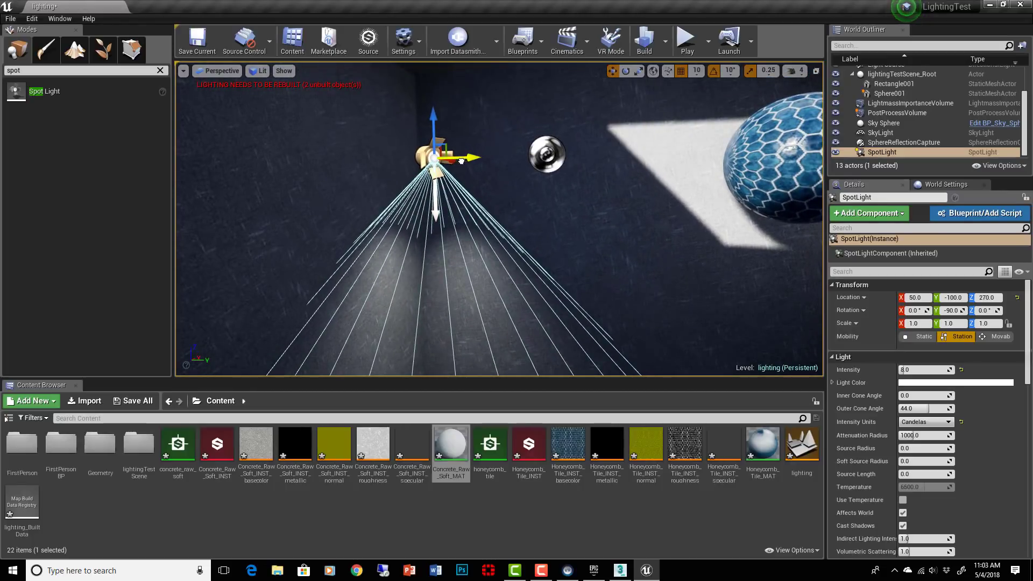
pyautogui.keyDown('alt'); pyautogui.moveTo(458, 160); pyautogui.dragTo(666, 156); pyautogui.keyUp('alt')
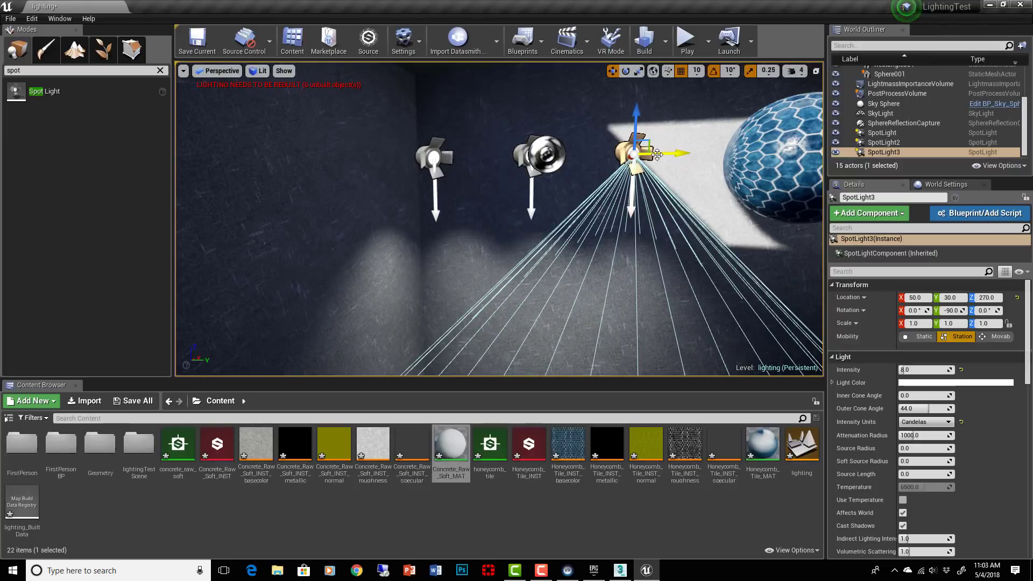
pyautogui.keyDown('alt'); pyautogui.moveTo(650, 160); pyautogui.dragTo(736, 164); pyautogui.keyUp('alt')
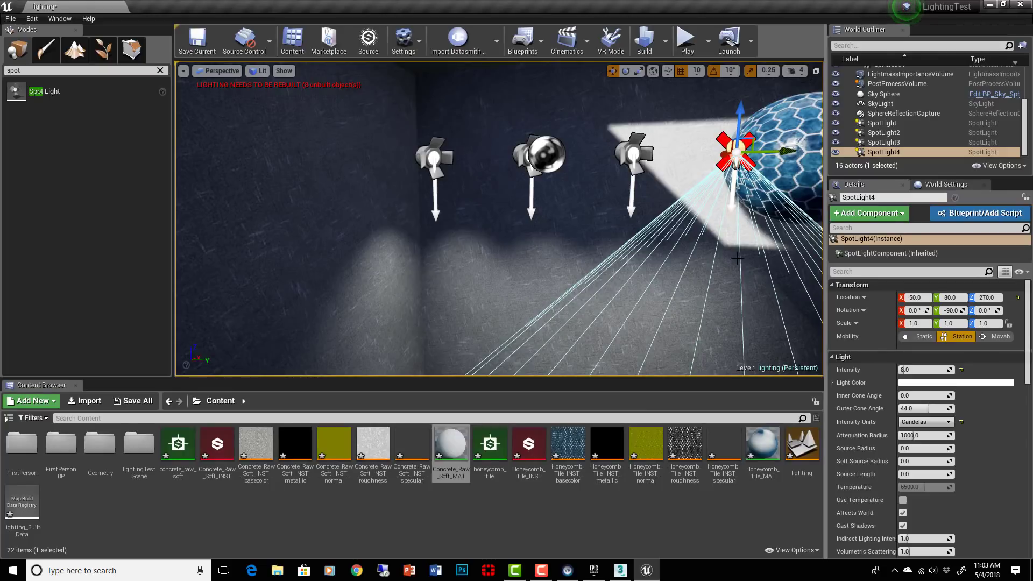
# Delete the three duplicated spot lights, keeping only the original one at Y -100
pyautogui.press('Delete')
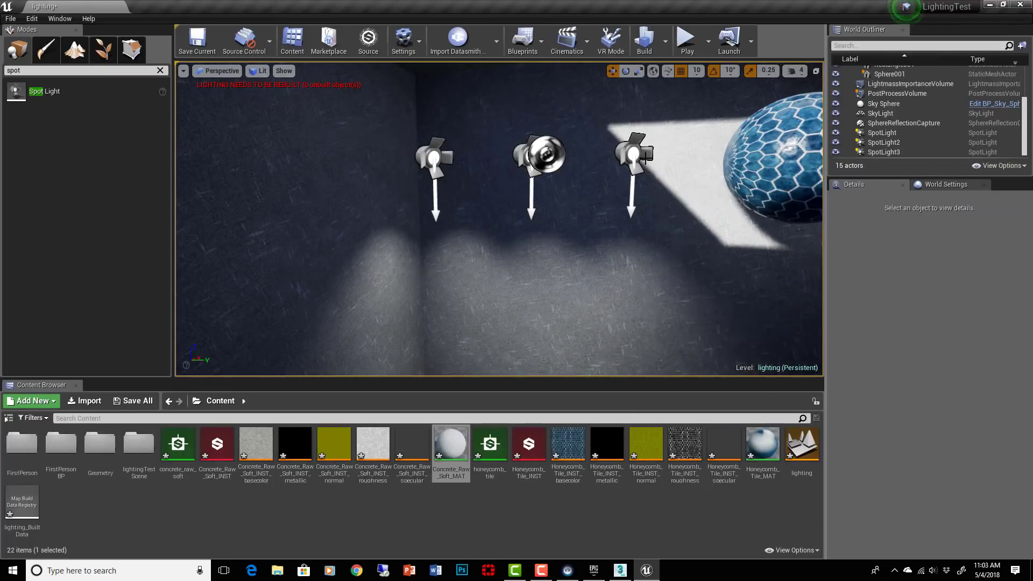
pyautogui.click(633, 156)
pyautogui.press('Delete')
pyautogui.click(530, 166)
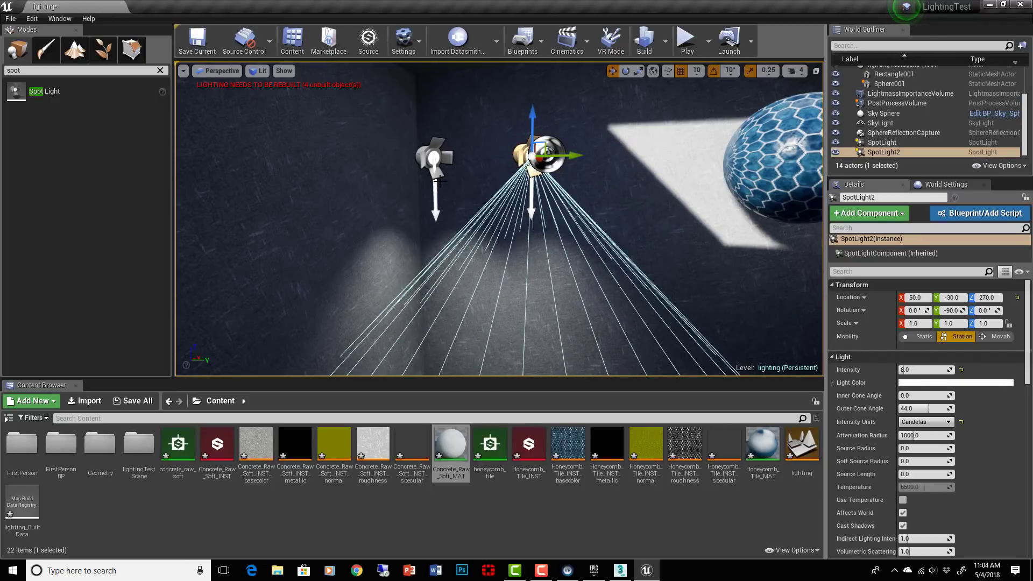
pyautogui.press('Delete')
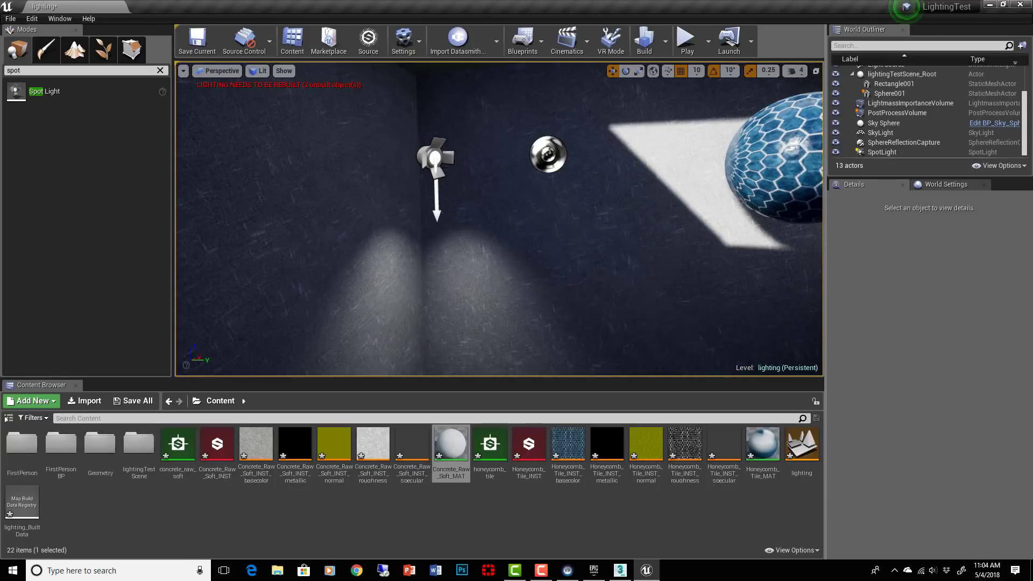
# Set the remaining spot light's mobility to Movable
pyautogui.click(439, 168)
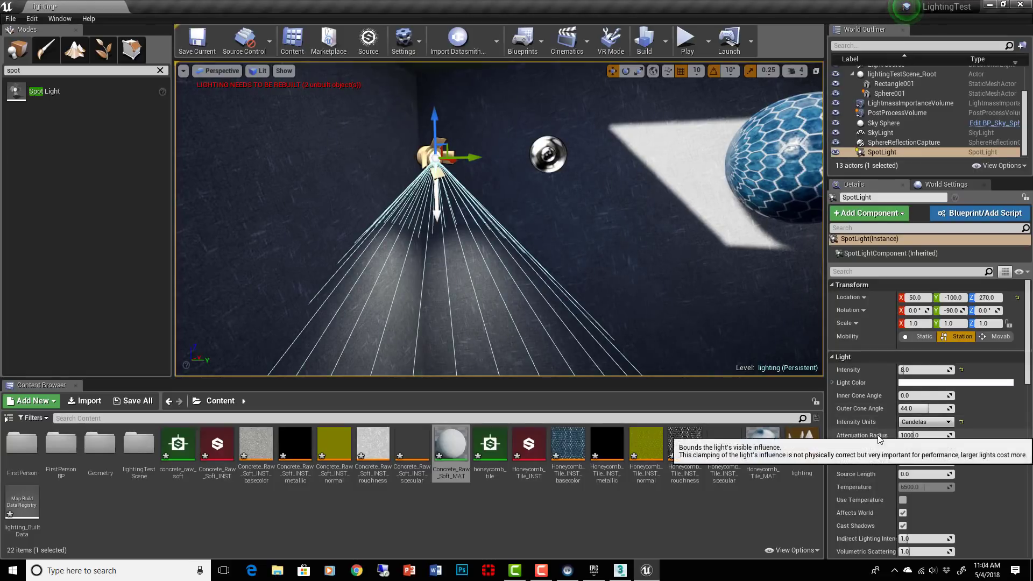
pyautogui.scroll(-5, 509, 281)
pyautogui.moveTo(510, 281); pyautogui.dragTo(515, 302, button='middle')
pyautogui.scroll(-5, 521, 299)
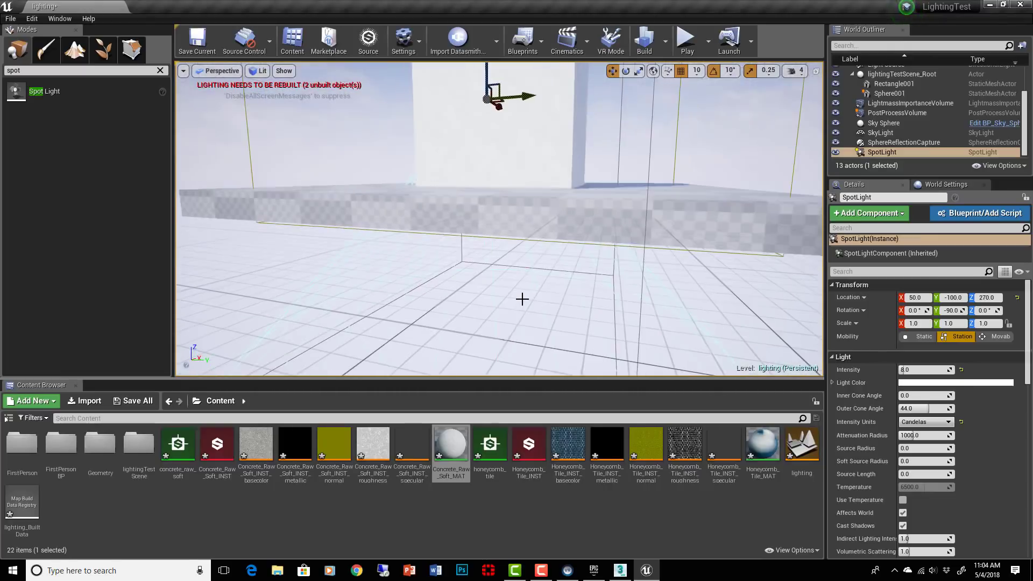
pyautogui.scroll(-4, 522, 299)
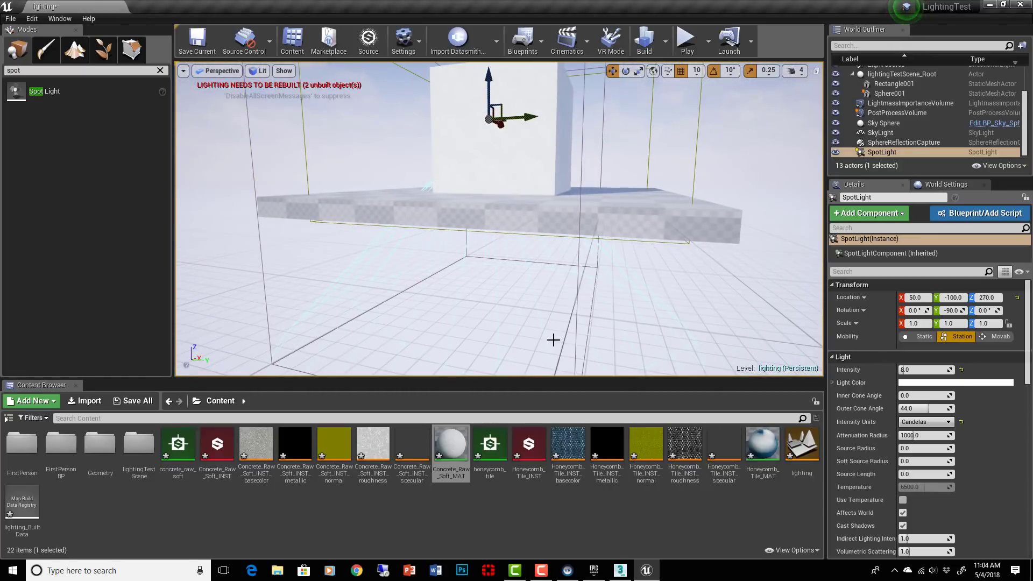
pyautogui.scroll(4, 526, 177)
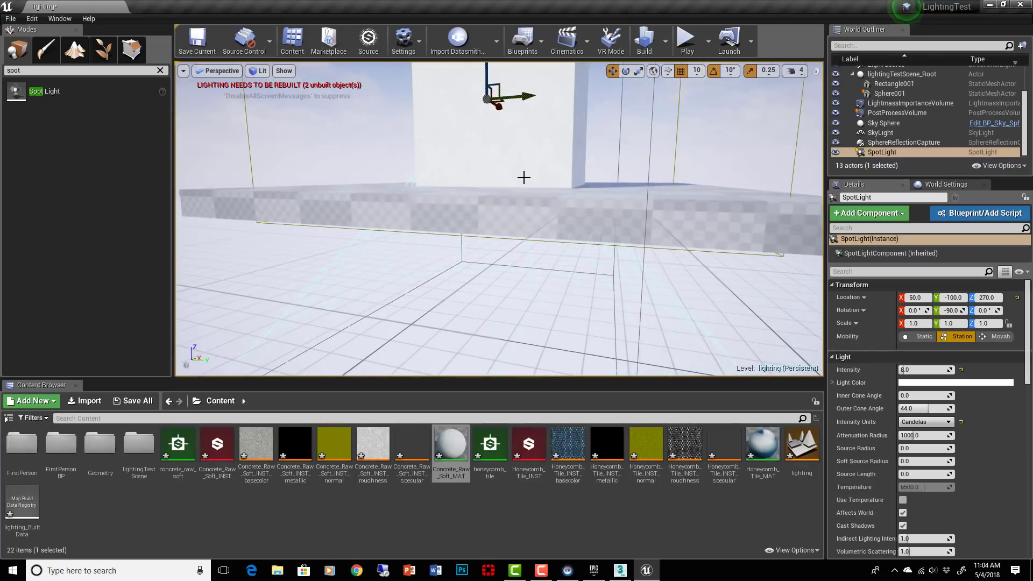
pyautogui.moveTo(531, 225); pyautogui.dragTo(531, 194, button='middle')
pyautogui.scroll(8, 530, 225)
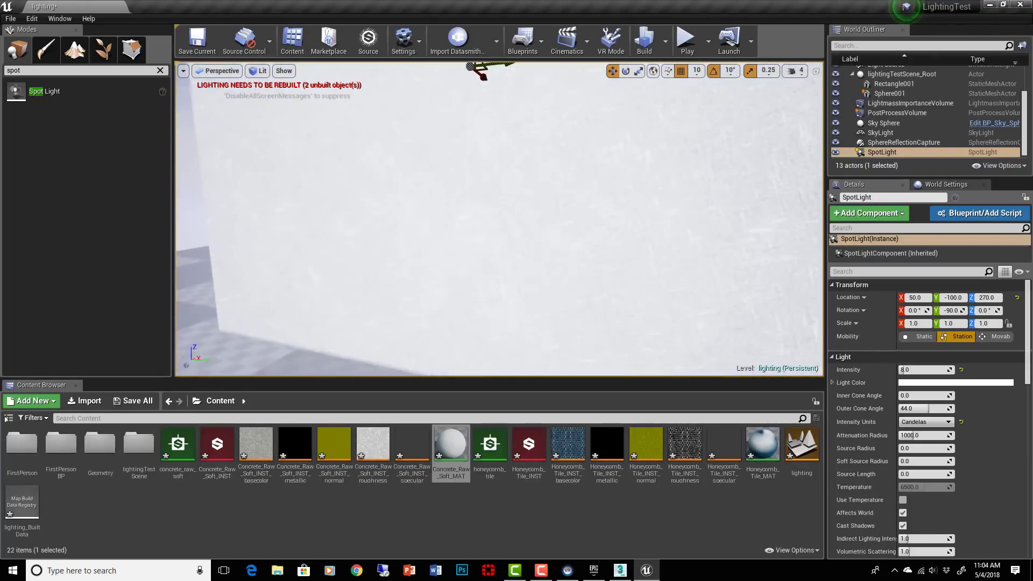
pyautogui.moveTo(534, 267); pyautogui.dragTo(534, 266, button='right')
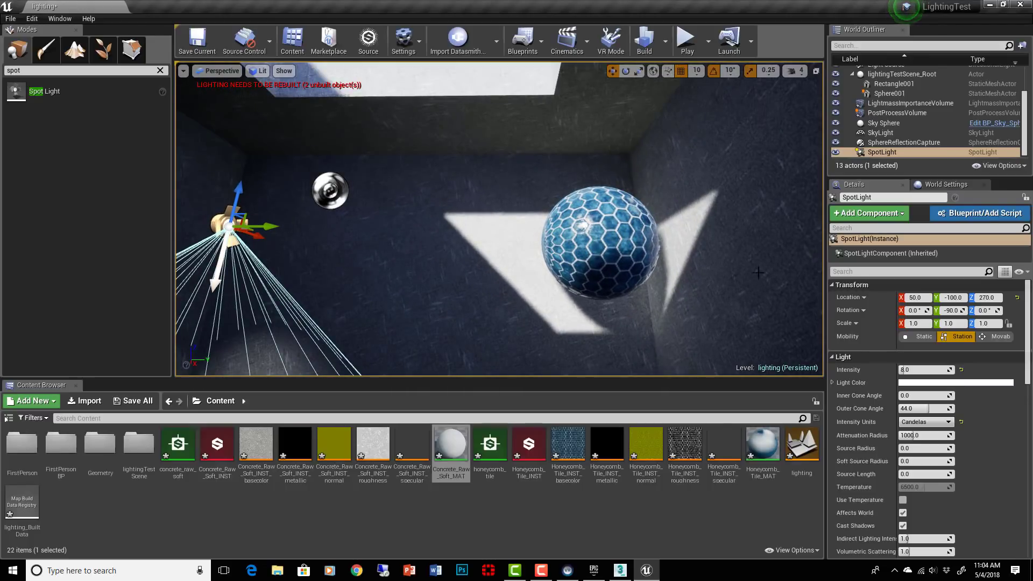
pyautogui.click(1000, 337)
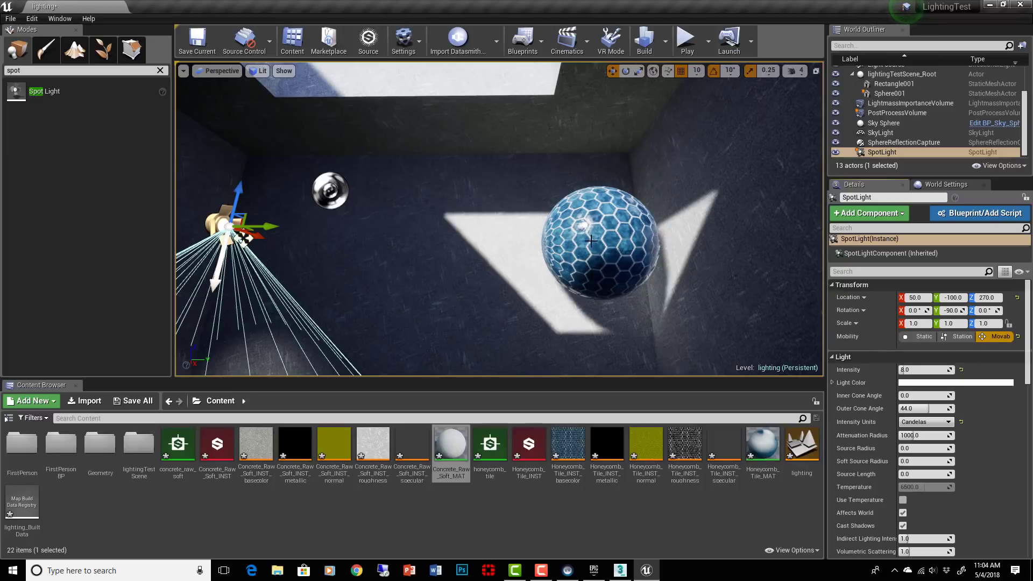
# Raise the sphere in the sunlit corner to about Z 256
pyautogui.moveTo(435, 178); pyautogui.dragTo(453, 194, button='right')
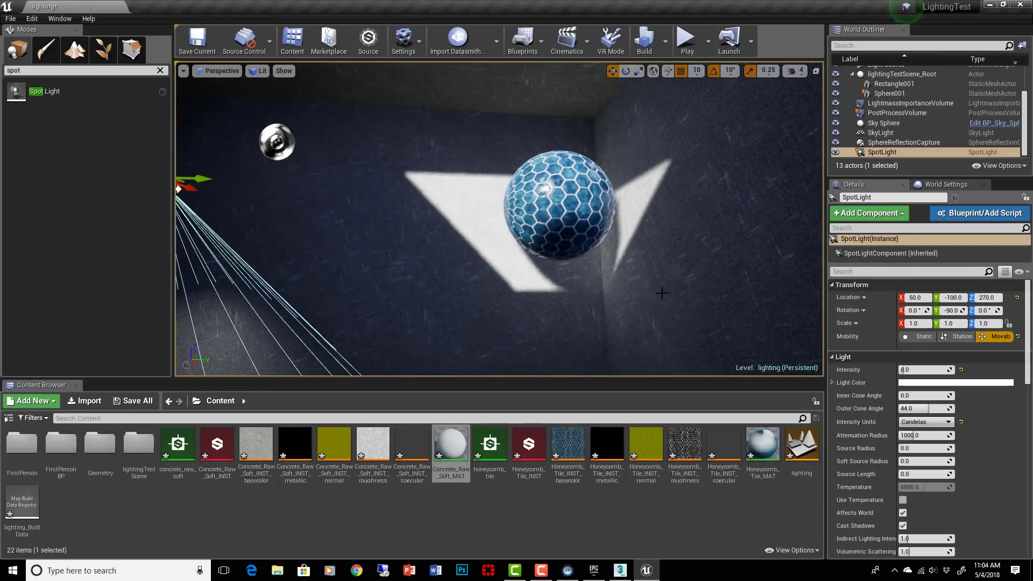
pyautogui.moveTo(649, 294)
pyautogui.mouseDown(button='right')
pyautogui.moveTo(629, 302)
pyautogui.moveTo(621, 291)
pyautogui.moveTo(638, 306)
pyautogui.moveTo(649, 294)
pyautogui.mouseUp(button='right')
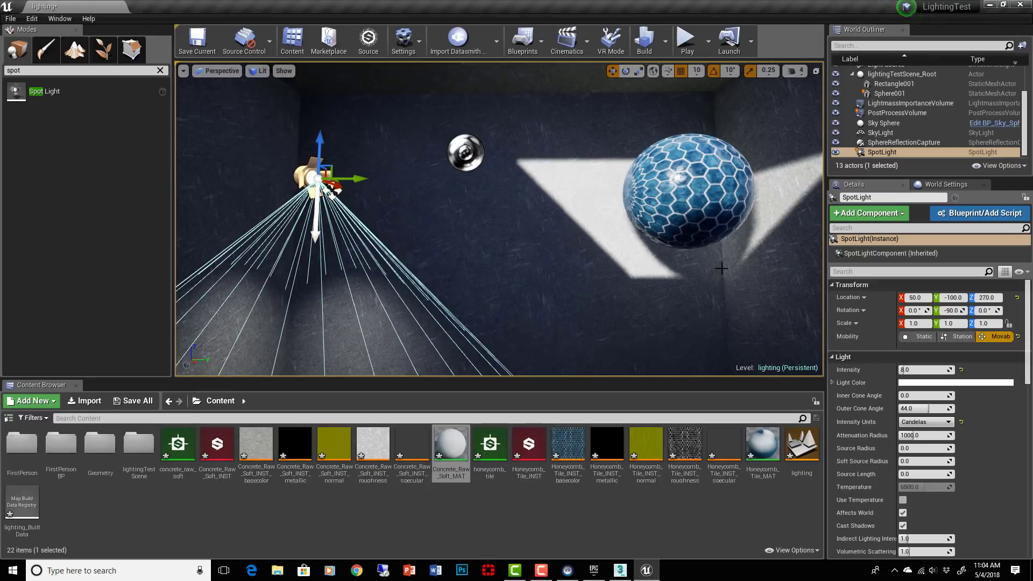
pyautogui.moveTo(645, 296)
pyautogui.mouseDown(button='right')
pyautogui.moveTo(667, 307)
pyautogui.moveTo(600, 280)
pyautogui.moveTo(649, 294)
pyautogui.mouseUp(button='right')
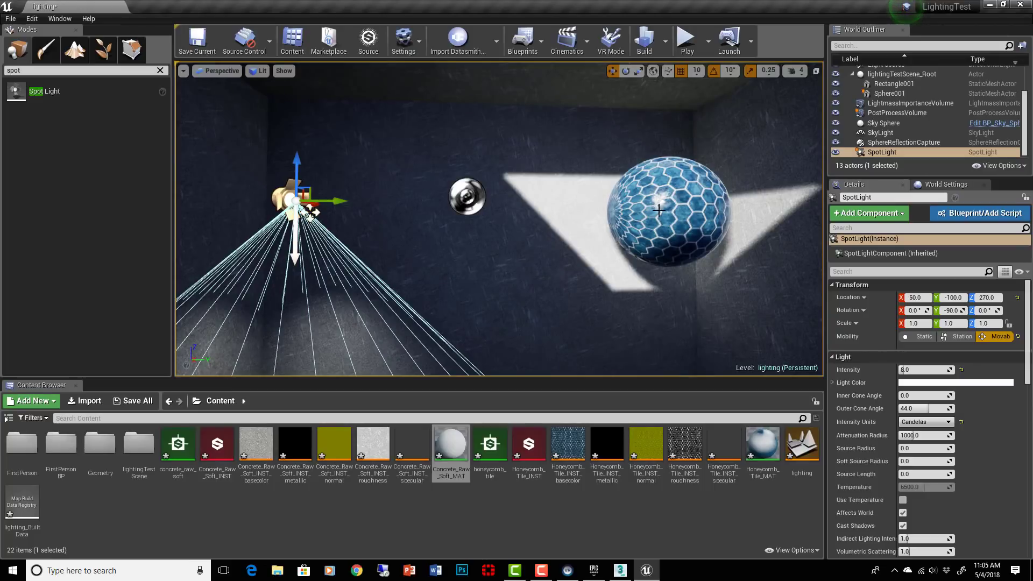
pyautogui.moveTo(666, 280); pyautogui.dragTo(645, 290, button='right')
pyautogui.press('d')
pyautogui.press('a')
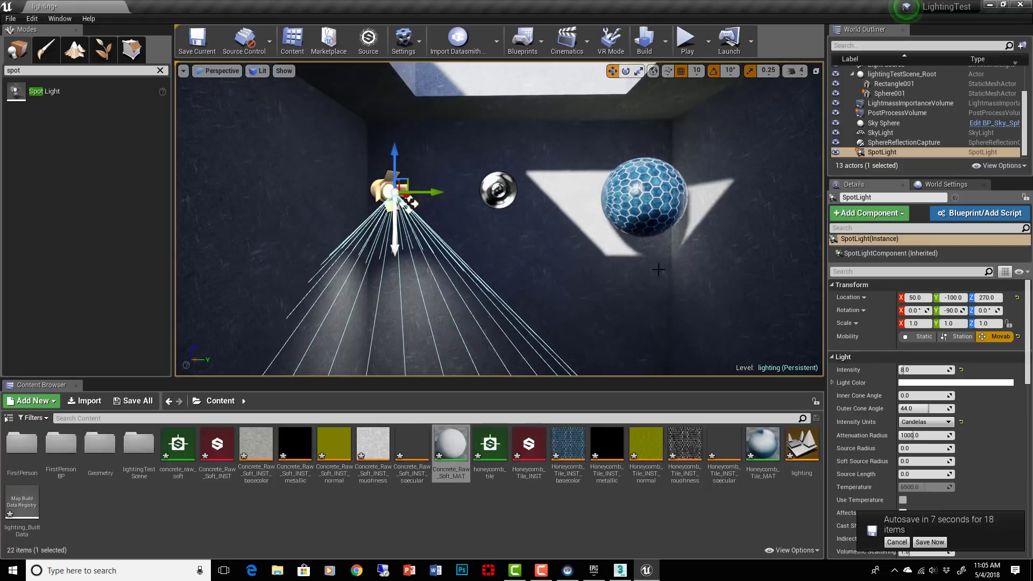
pyautogui.click(648, 207)
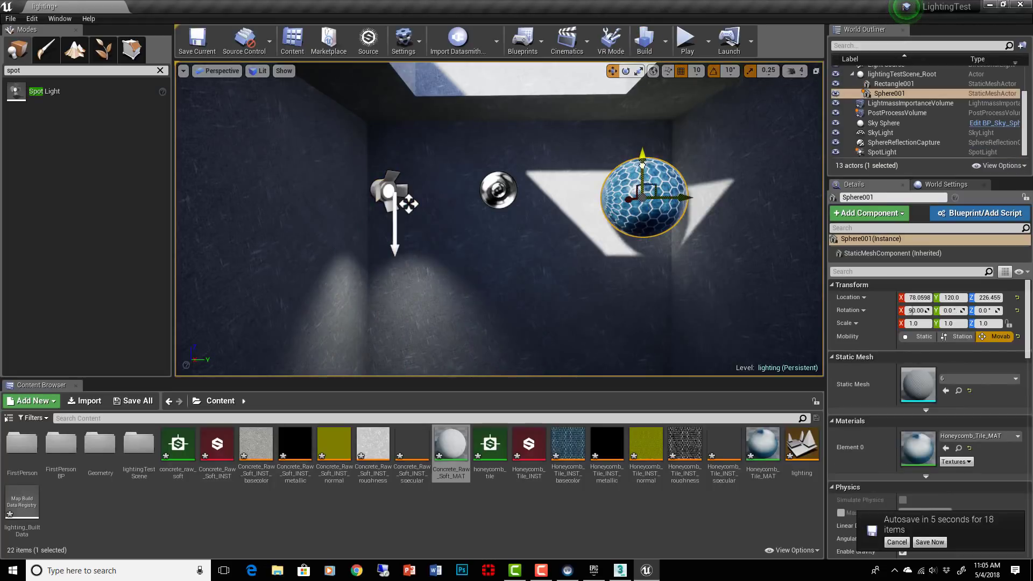
pyautogui.moveTo(637, 163); pyautogui.dragTo(637, 132)
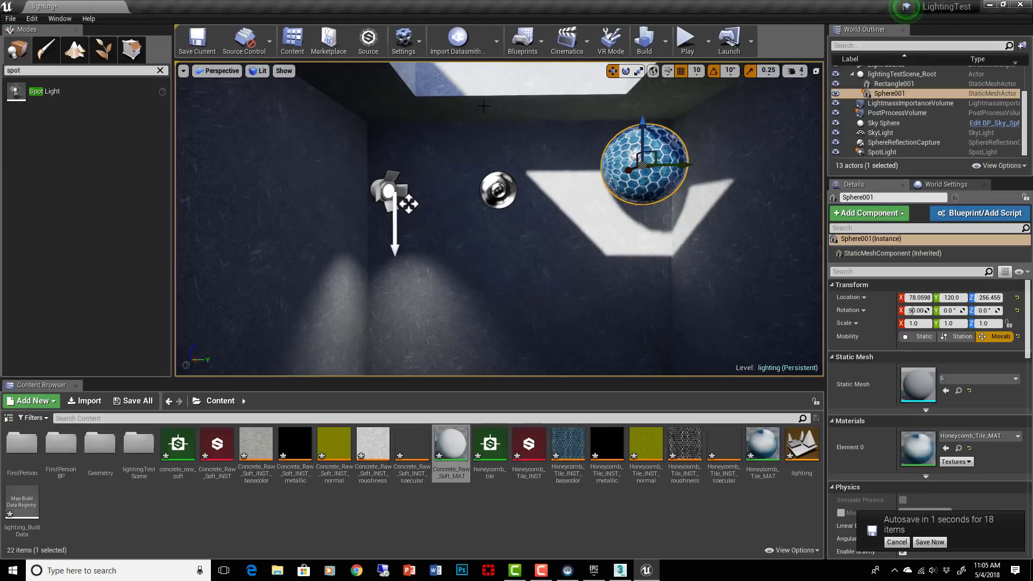
# Move the sphere out of the sunlit corner to the floor beneath the spot light, at Y -80 and about Z 26
pyautogui.moveTo(636, 123); pyautogui.dragTo(634, 288)
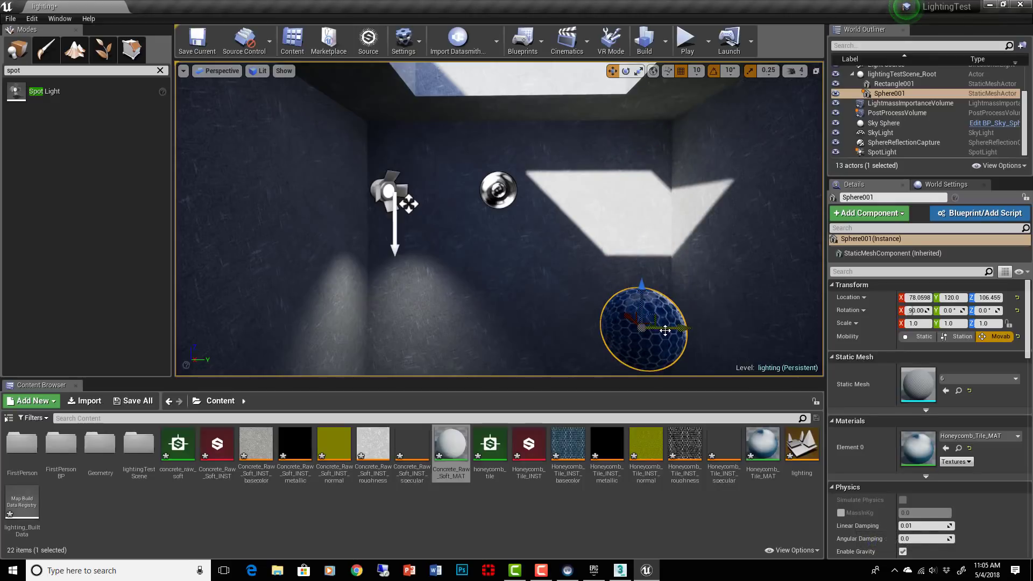
pyautogui.moveTo(662, 330); pyautogui.dragTo(447, 337)
pyautogui.moveTo(499, 321); pyautogui.dragTo(475, 377, button='right')
pyautogui.moveTo(445, 204); pyautogui.dragTo(443, 278)
pyautogui.moveTo(479, 237)
pyautogui.mouseDown(button='right')
pyautogui.moveTo(477, 287)
pyautogui.moveTo(469, 248)
pyautogui.mouseUp(button='right')
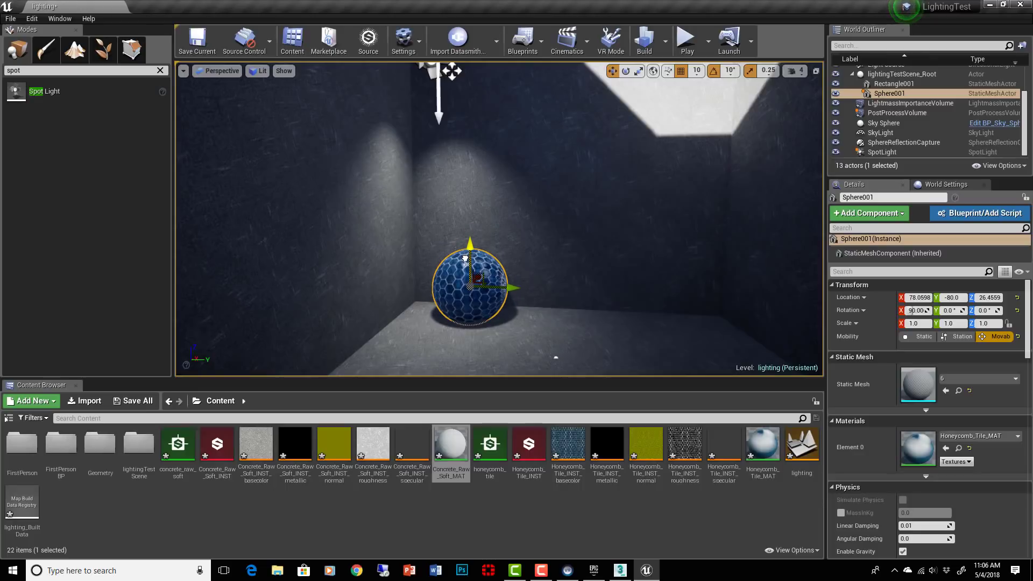
pyautogui.moveTo(551, 282); pyautogui.dragTo(580, 258, button='right')
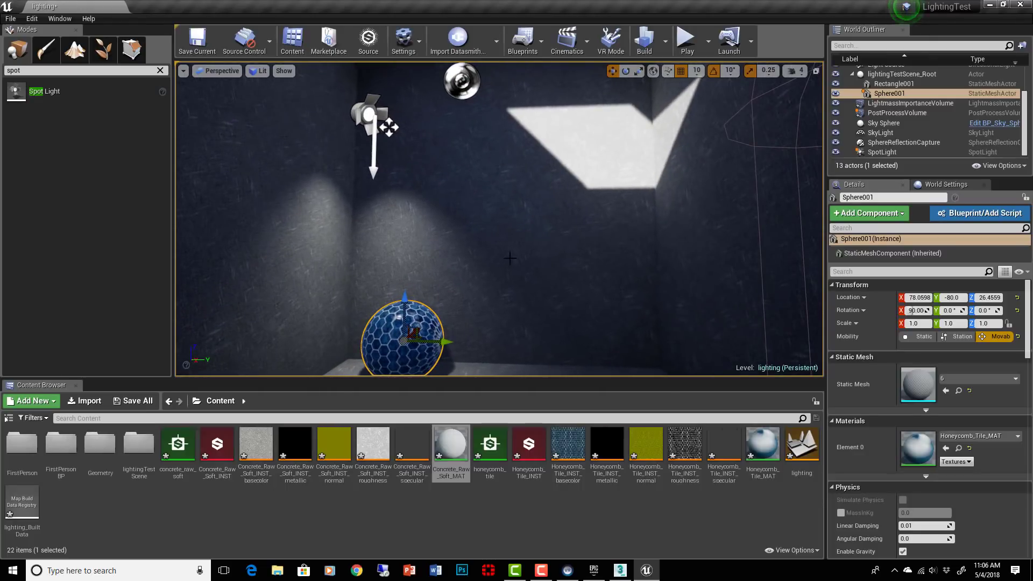
pyautogui.moveTo(510, 258)
pyautogui.mouseDown(button='right')
pyautogui.moveTo(500, 261)
pyautogui.moveTo(515, 257)
pyautogui.mouseUp(button='right')
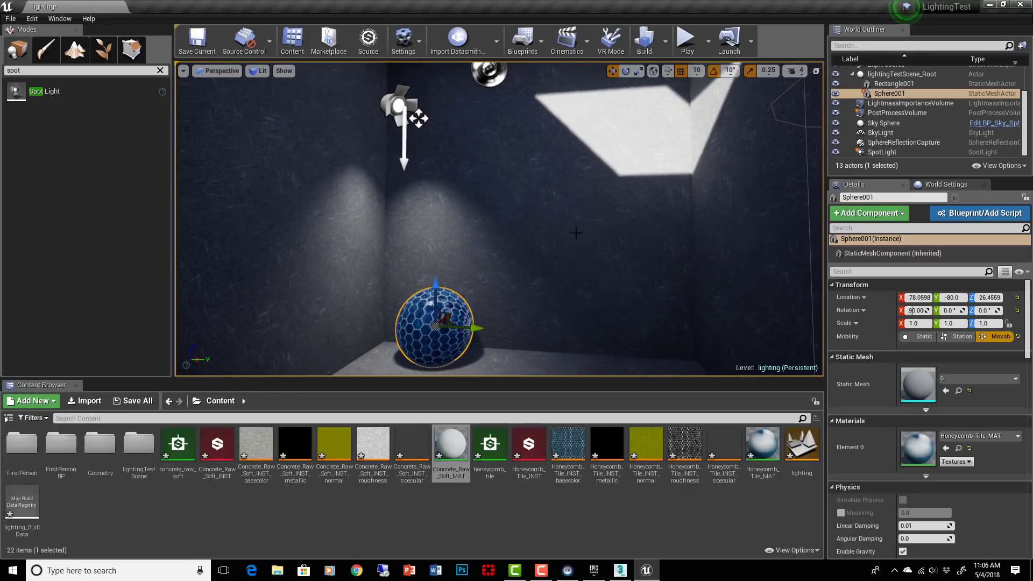
# Set the spot light, the directional light and the sky light to Static mobility, and build the lighting only
pyautogui.click(402, 110)
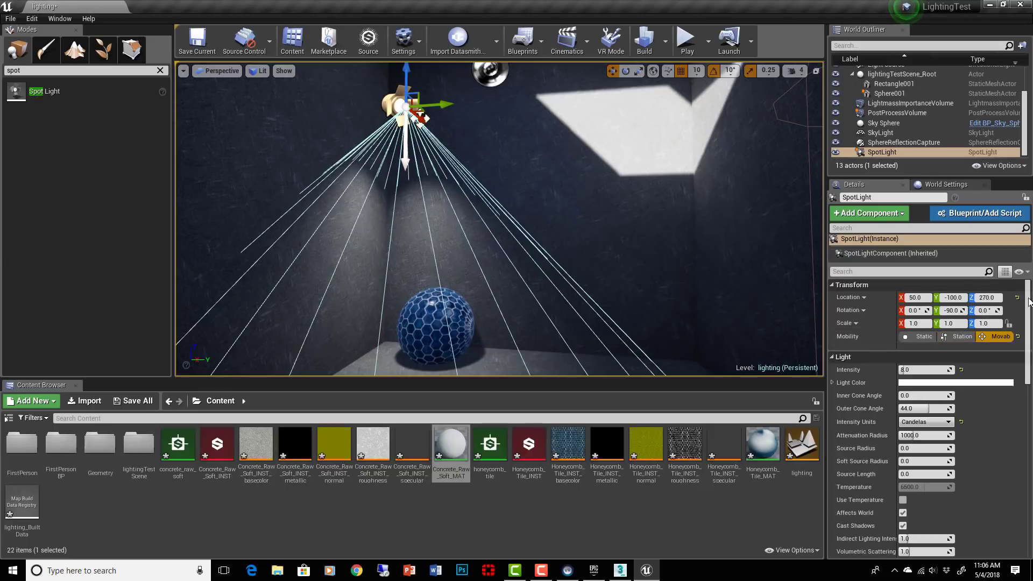
pyautogui.click(918, 336)
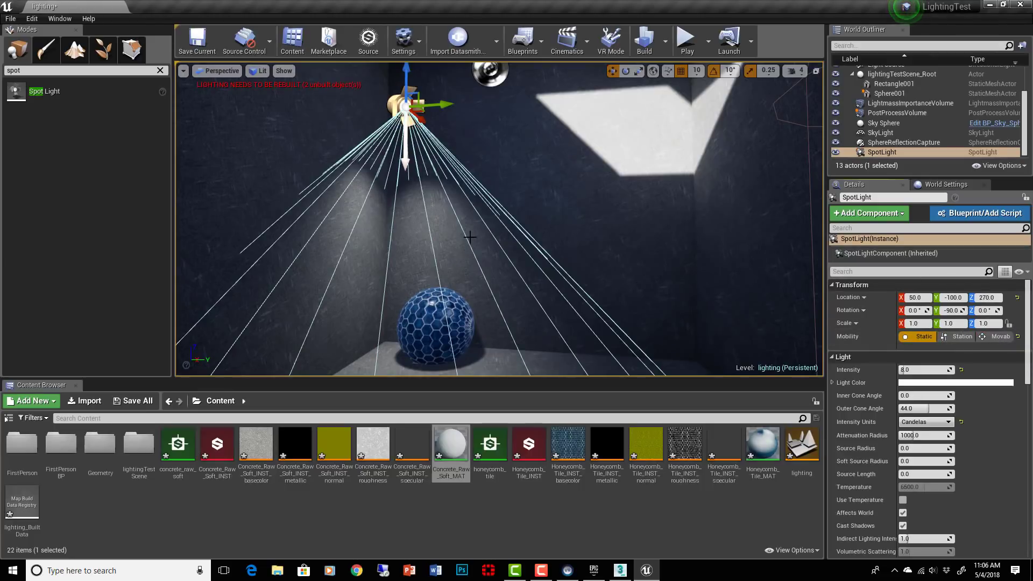
pyautogui.moveTo(592, 242); pyautogui.dragTo(590, 206, button='right')
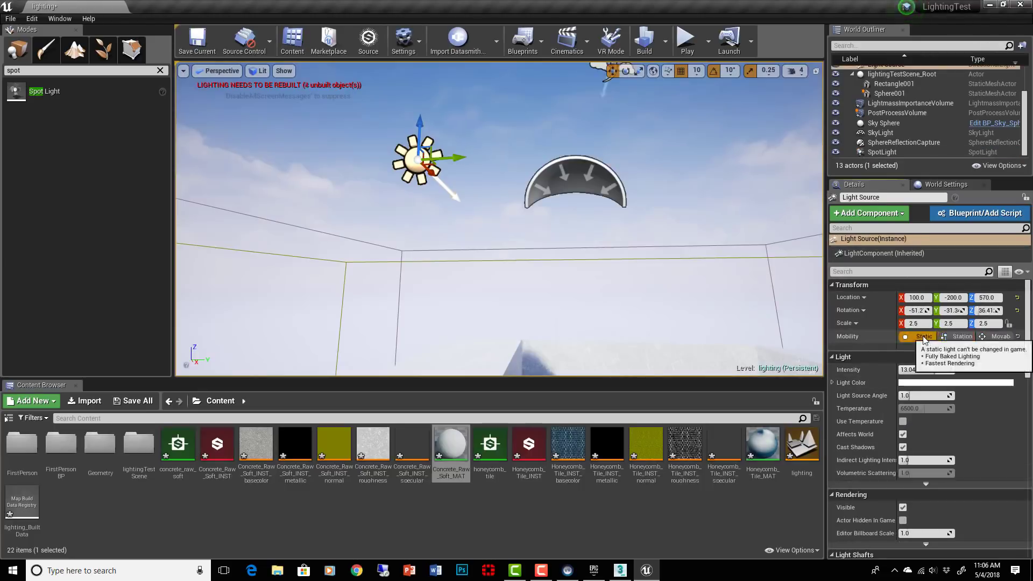
pyautogui.click(610, 192)
pyautogui.moveTo(537, 246); pyautogui.dragTo(541, 301, button='right')
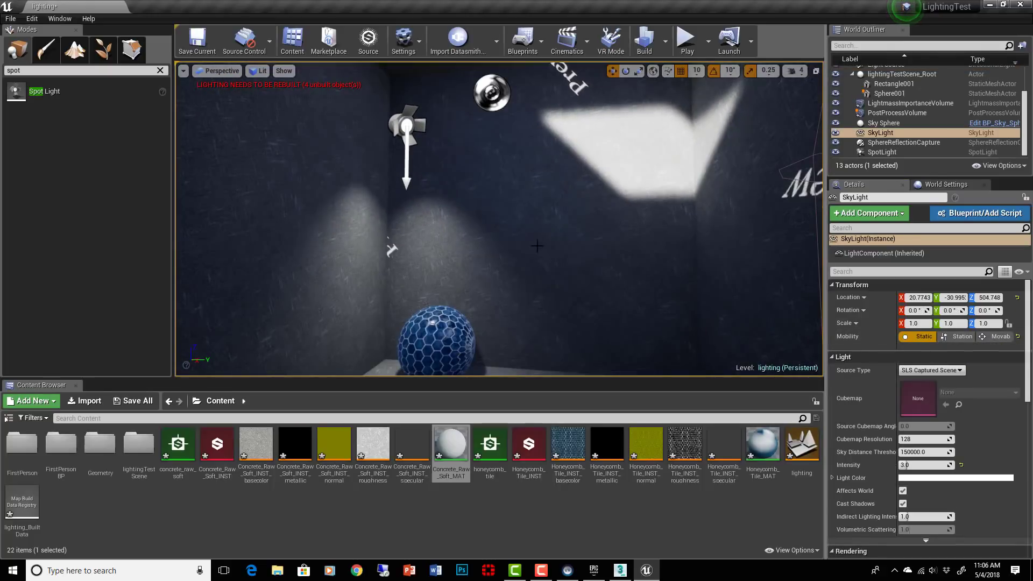
pyautogui.click(665, 41)
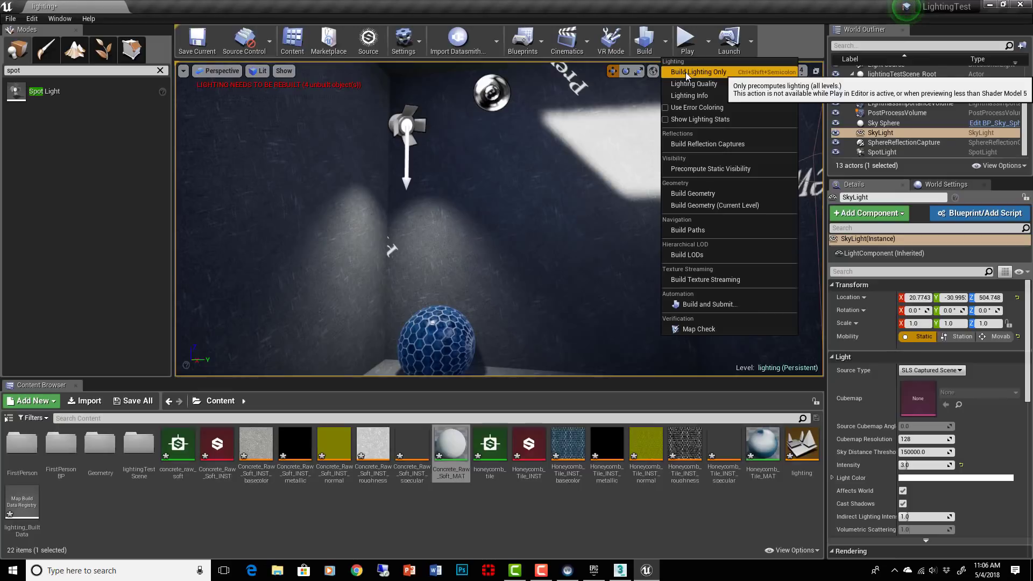
pyautogui.click(685, 72)
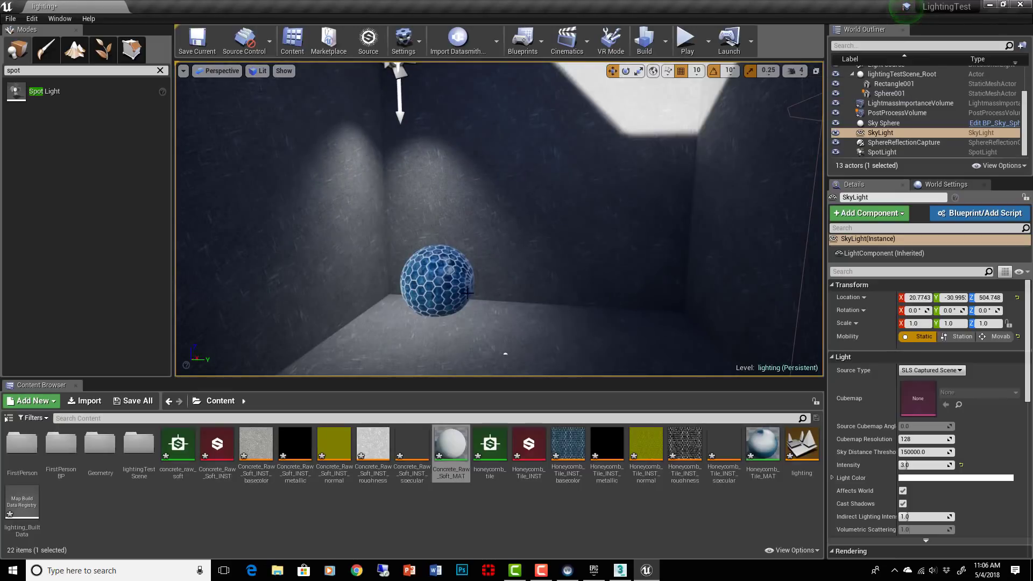
# Raise the sphere slightly above the floor to about Z 36, and check its physics, collision and lighting properties
pyautogui.moveTo(568, 217); pyautogui.dragTo(550, 200, button='right')
pyautogui.click(488, 323)
pyautogui.moveTo(487, 323); pyautogui.dragTo(570, 297)
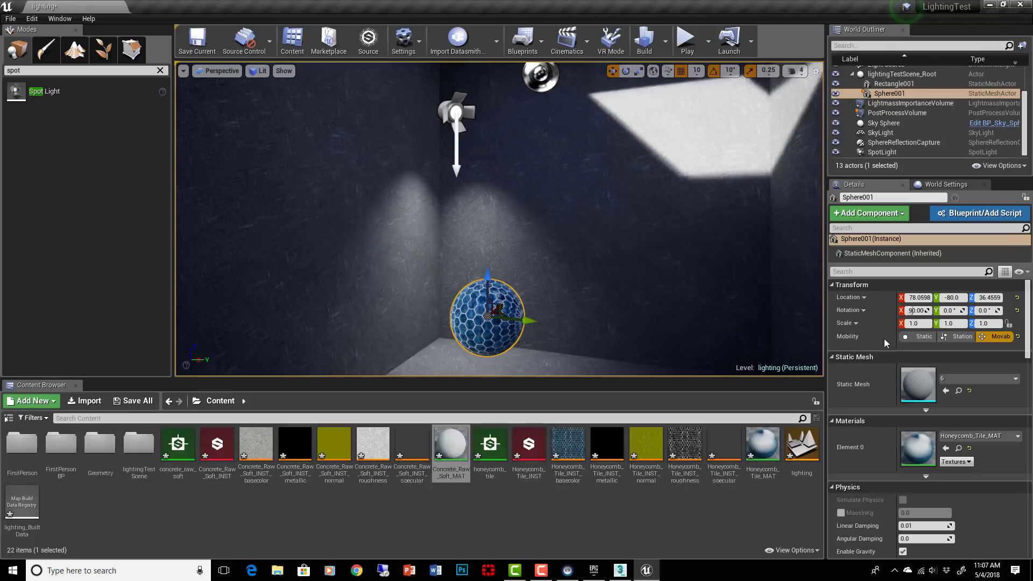
pyautogui.scroll(-5, 975, 455)
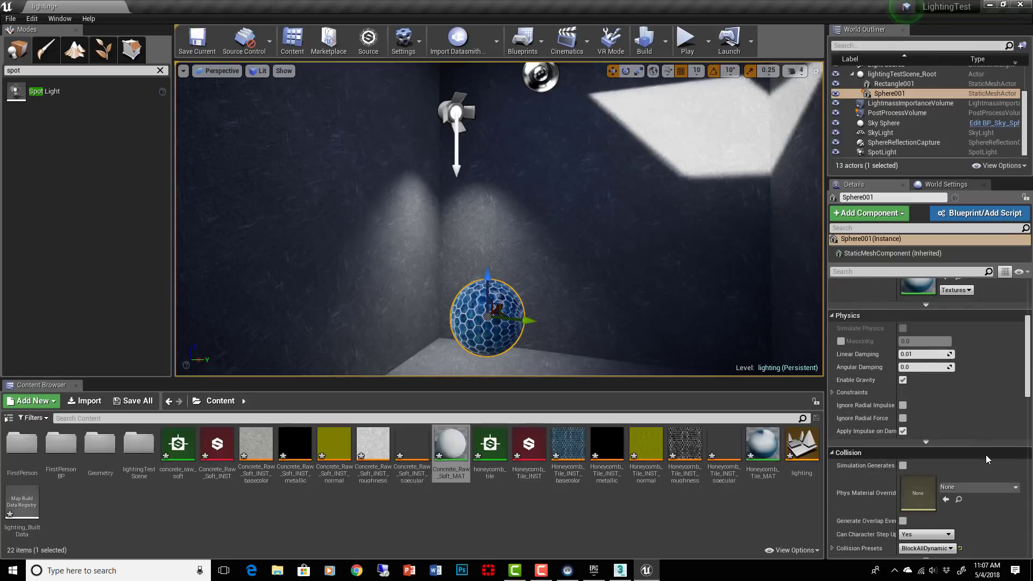
pyautogui.scroll(-6, 901, 440)
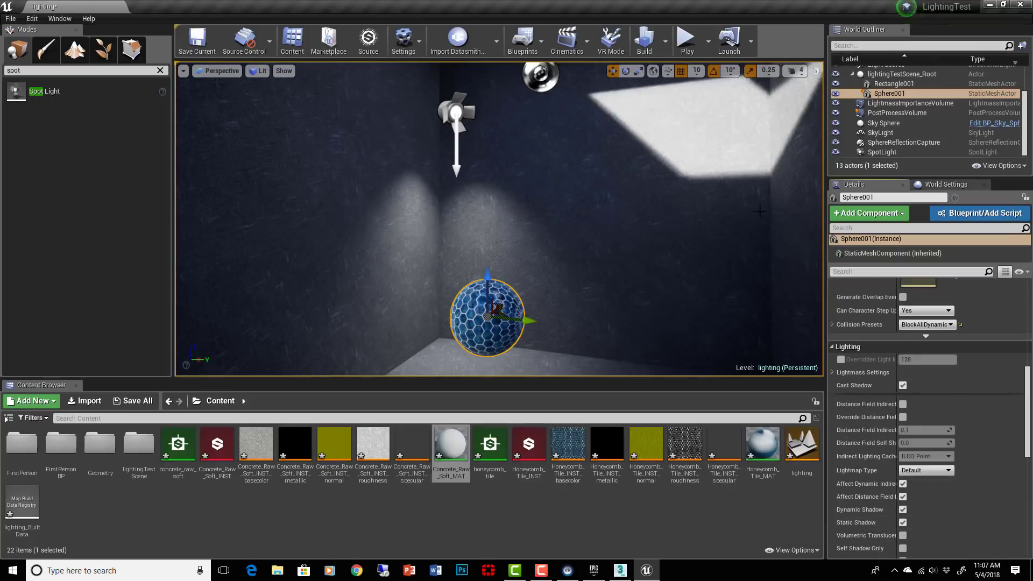
# Build only the lighting before and after setting the sphere's mobility to Static
pyautogui.click(666, 42)
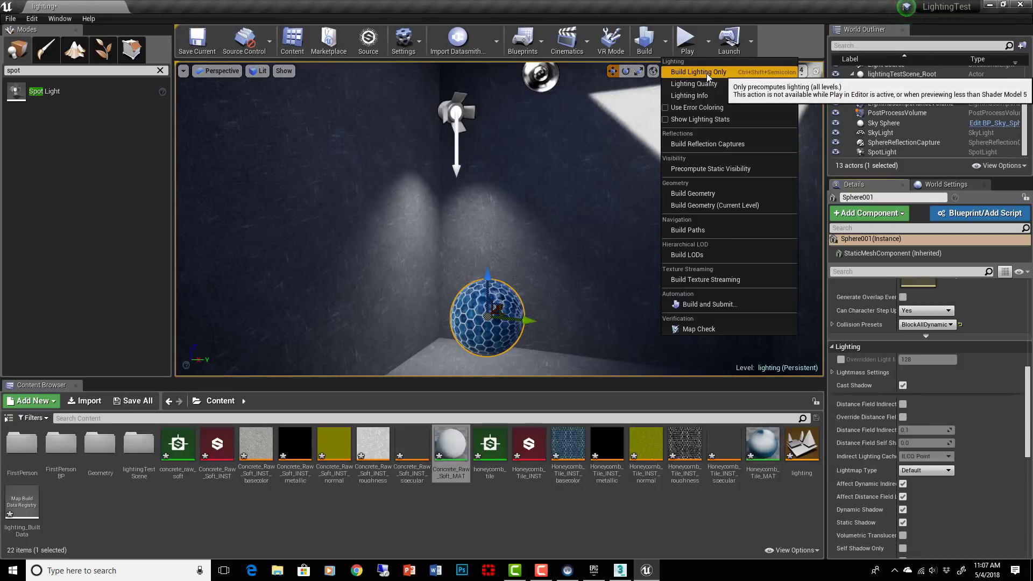
pyautogui.click(706, 73)
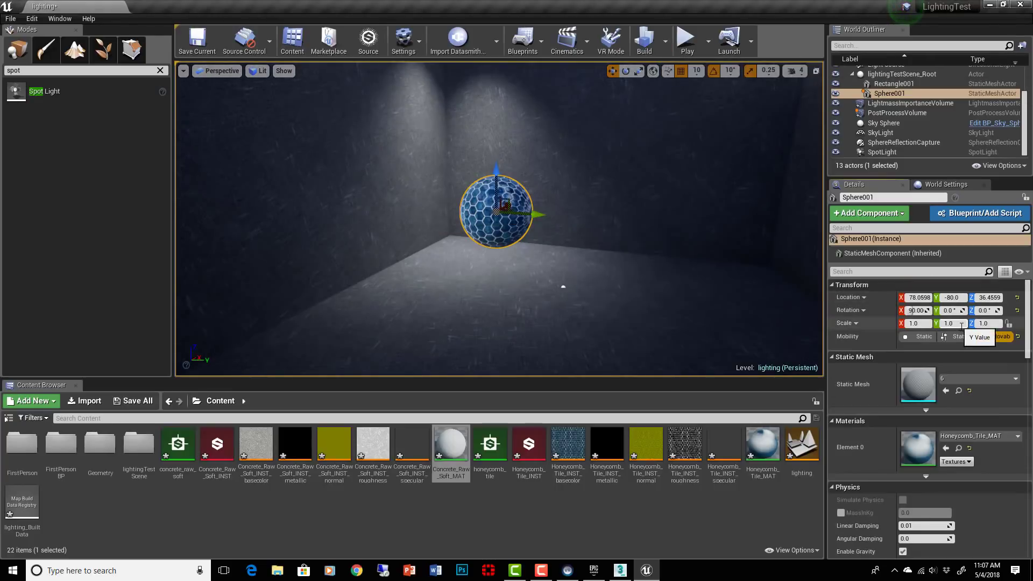
pyautogui.click(923, 336)
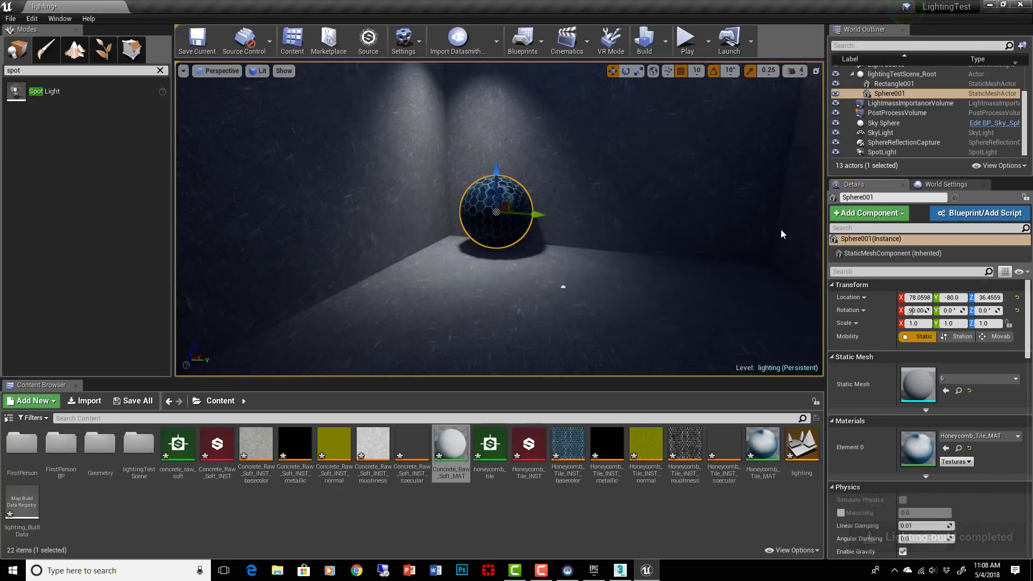
pyautogui.moveTo(605, 231); pyautogui.dragTo(575, 226, button='right')
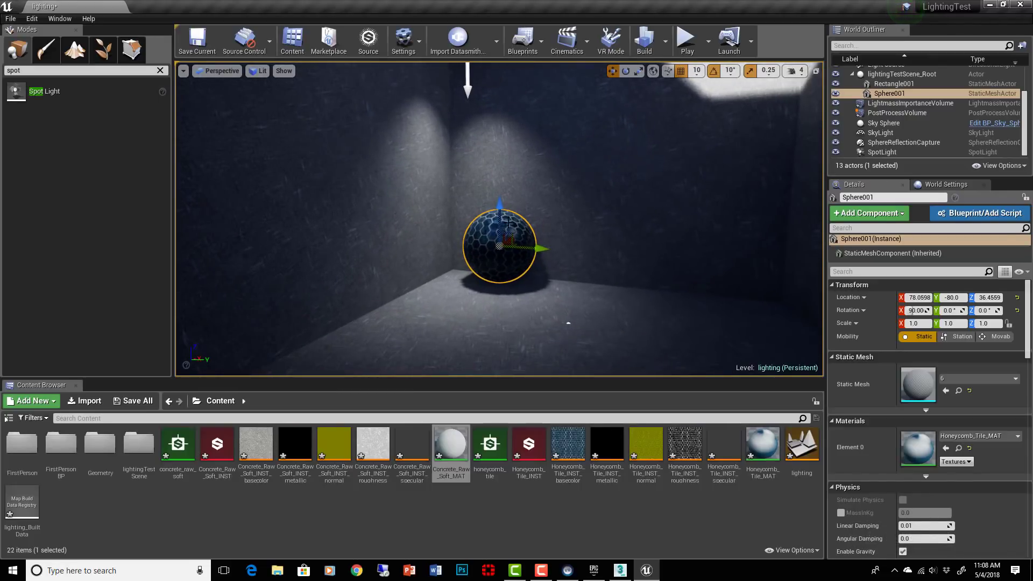
# Move the static sphere below the floor to about Z -84 to expose its baked shadow, and undo the move
pyautogui.moveTo(506, 222); pyautogui.dragTo(484, 330)
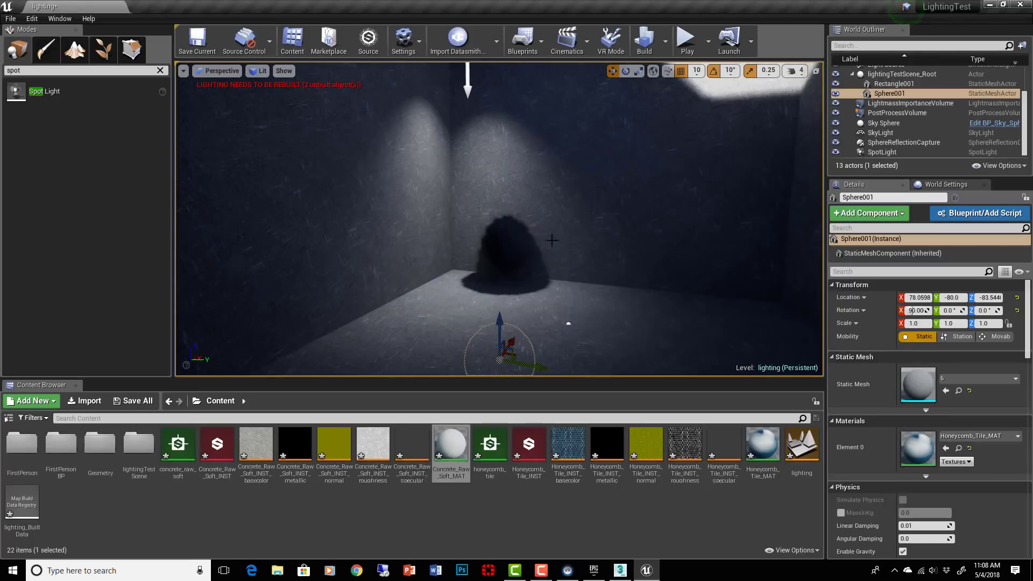
pyautogui.hotkey('ctrl', 'z')
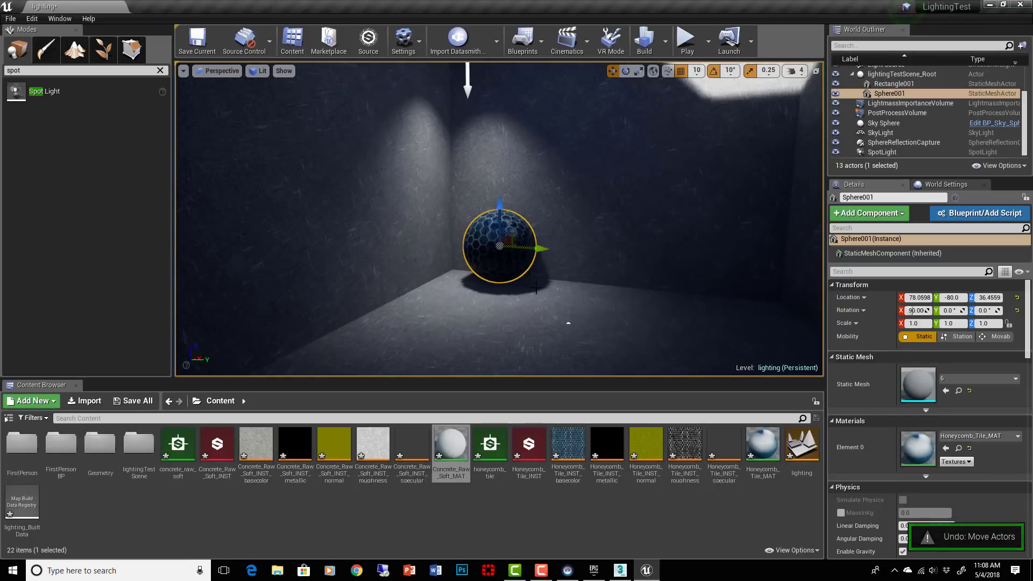
# Examine the baked light pools, the sphere's shadow and the sunlight patch in the concrete room from several angles
pyautogui.moveTo(590, 276); pyautogui.dragTo(590, 276, button='right')
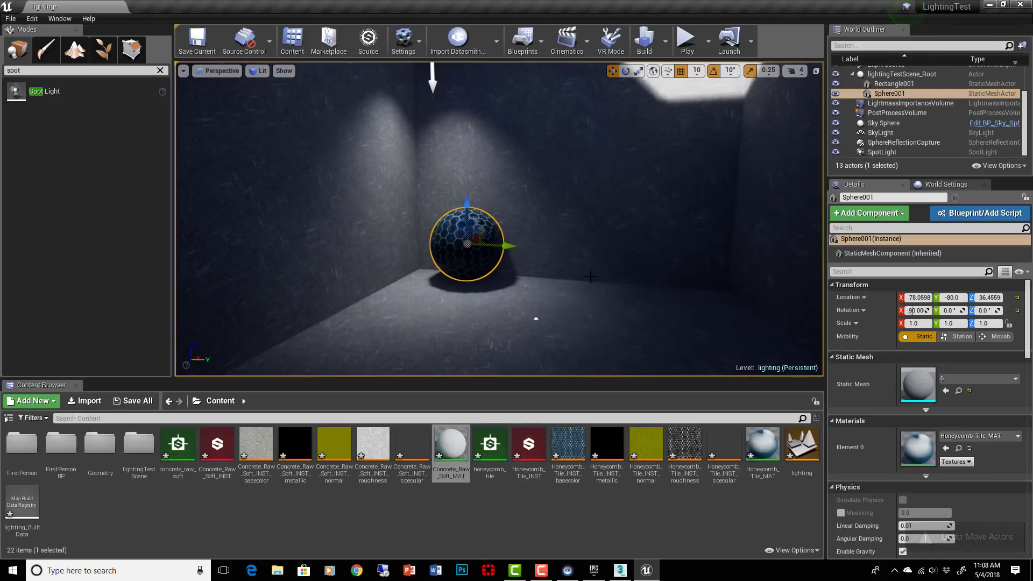
pyautogui.moveTo(591, 275); pyautogui.dragTo(590, 276, button='middle')
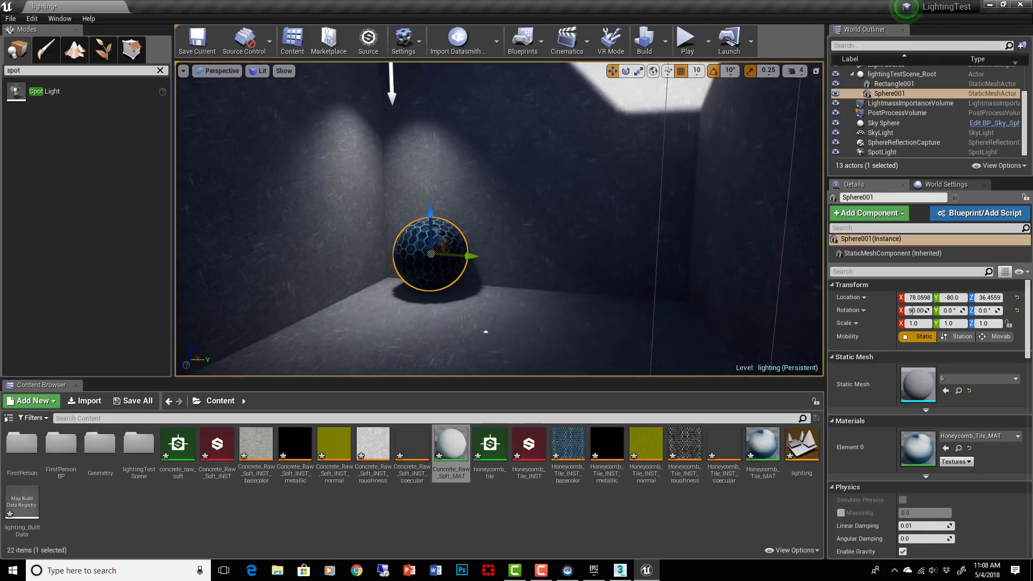
pyautogui.moveTo(627, 278); pyautogui.dragTo(624, 243, button='right')
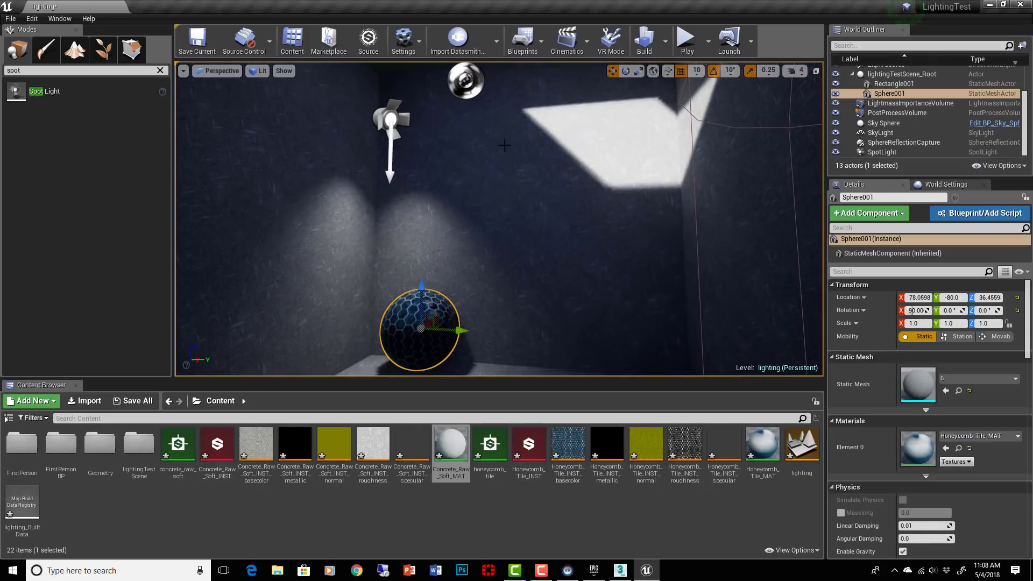
pyautogui.moveTo(622, 317); pyautogui.dragTo(594, 331, button='right')
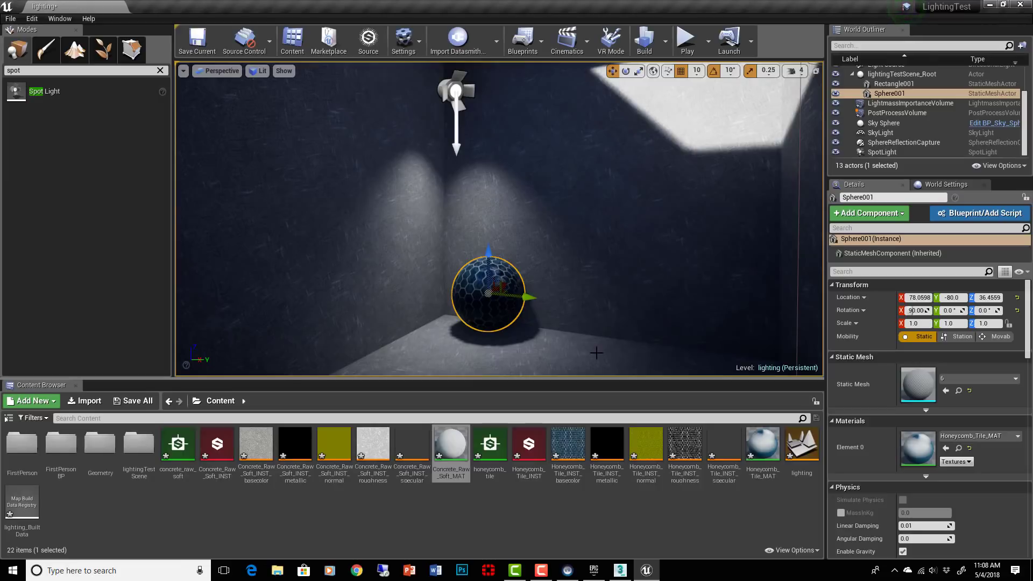
pyautogui.moveTo(597, 333); pyautogui.dragTo(608, 334, button='right')
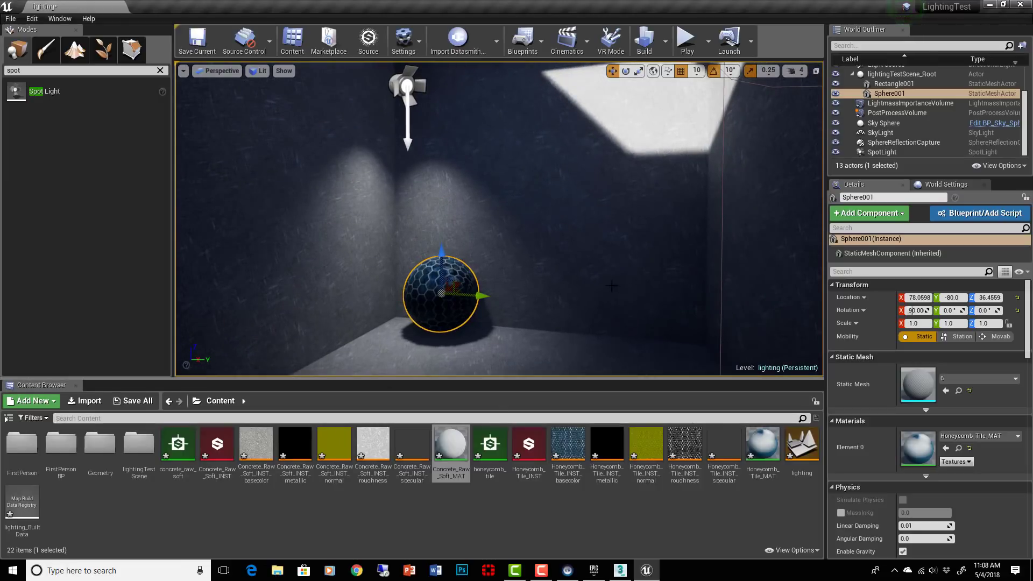
pyautogui.moveTo(591, 306); pyautogui.dragTo(602, 303, button='right')
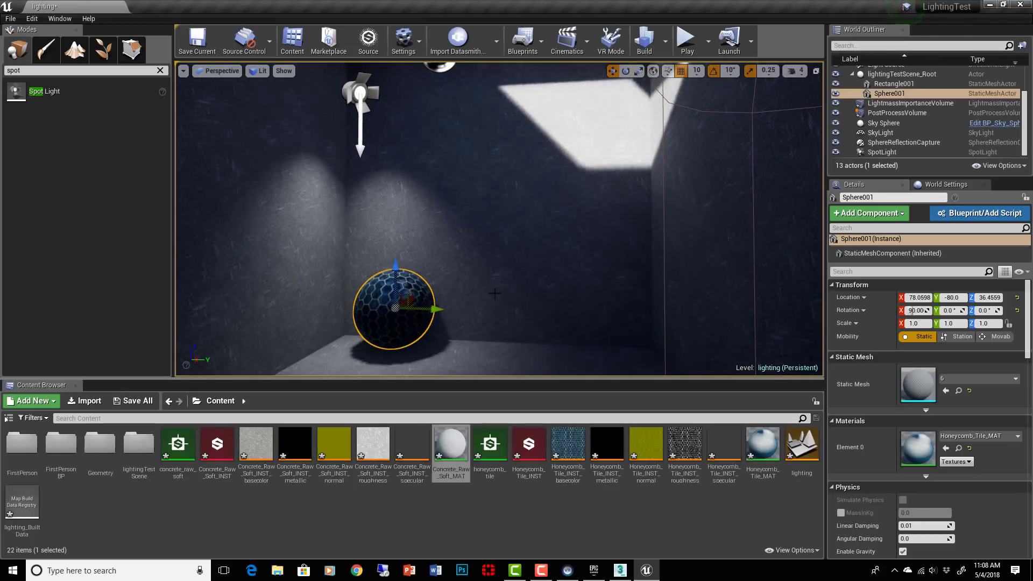
pyautogui.moveTo(513, 354); pyautogui.dragTo(489, 325)
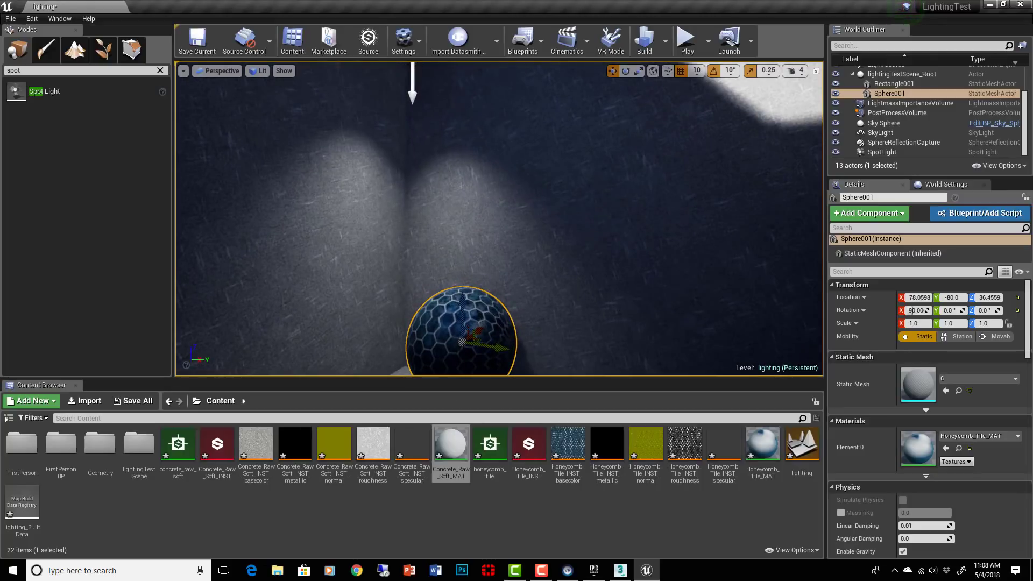
pyautogui.moveTo(612, 314); pyautogui.dragTo(638, 311, button='right')
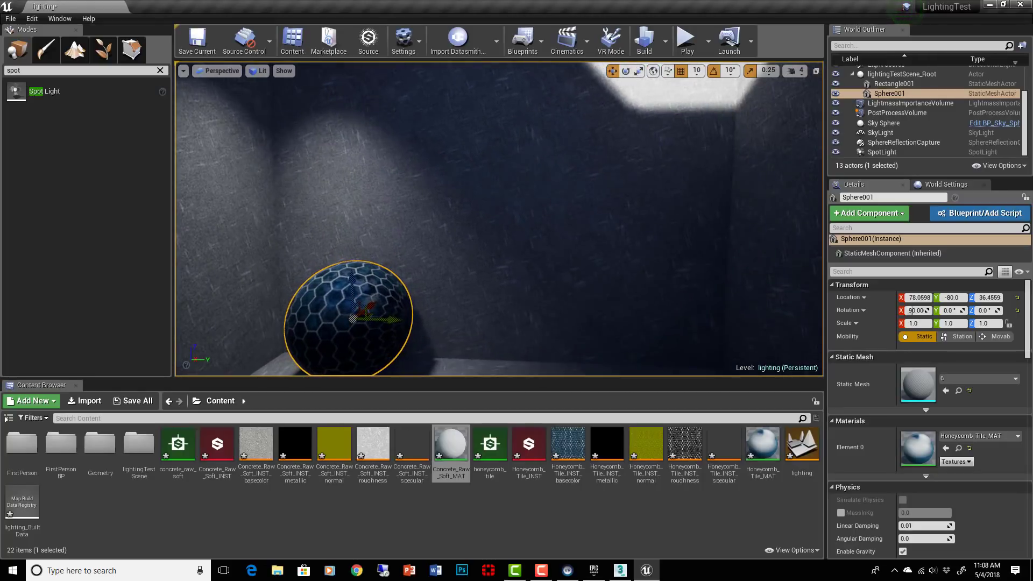
pyautogui.scroll(-3, 610, 316)
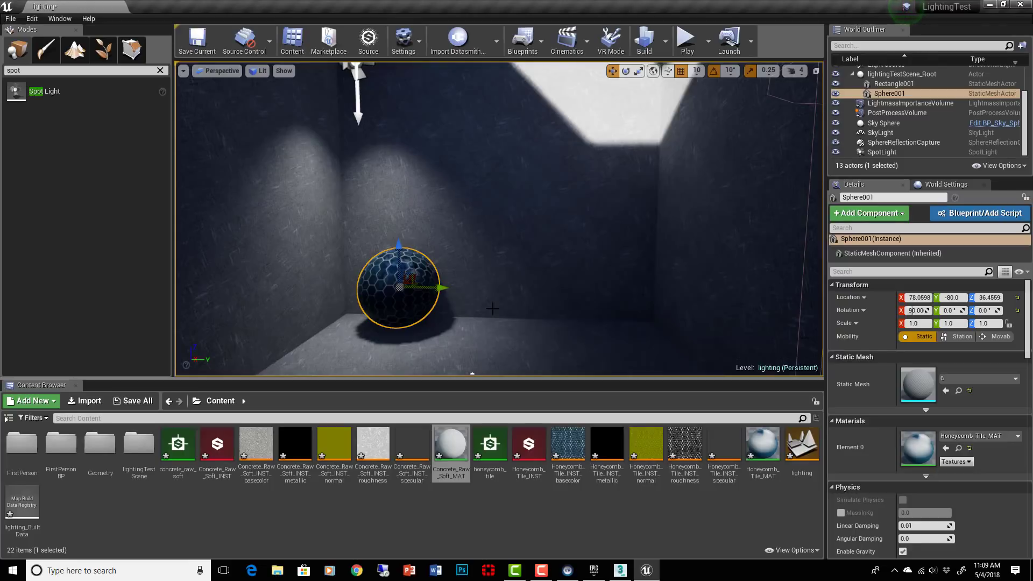
pyautogui.moveTo(517, 300); pyautogui.dragTo(517, 242, button='right')
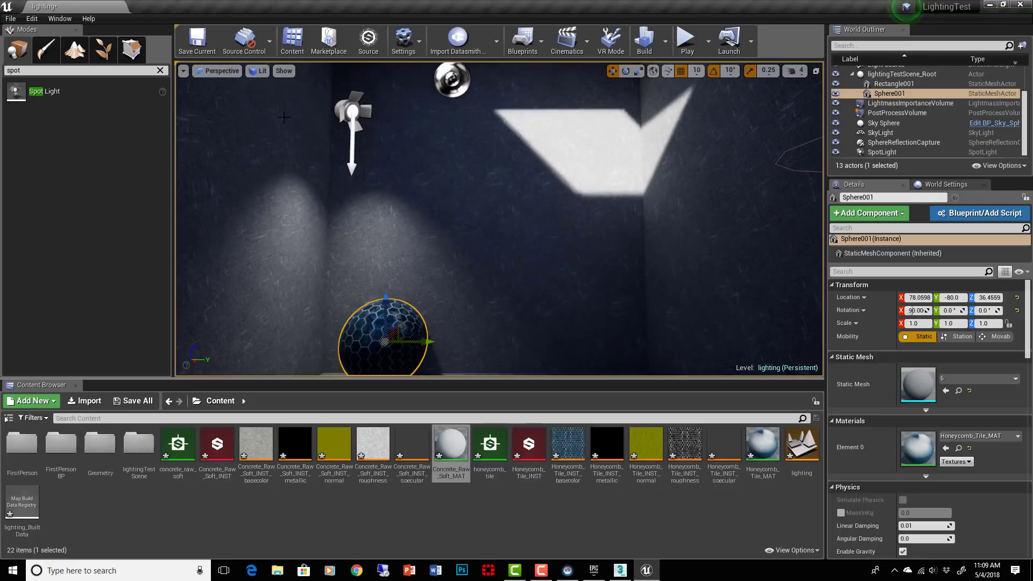
# Show the scene in Detail Lighting mode, inspect the walls and sphere, and check the available lighting quality levels
pyautogui.click(269, 73)
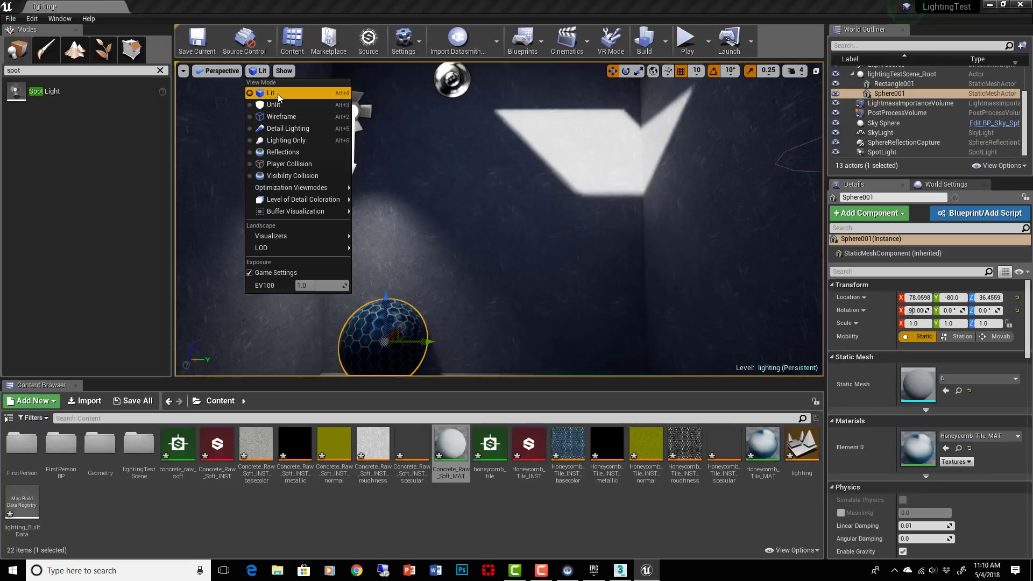
pyautogui.click(286, 129)
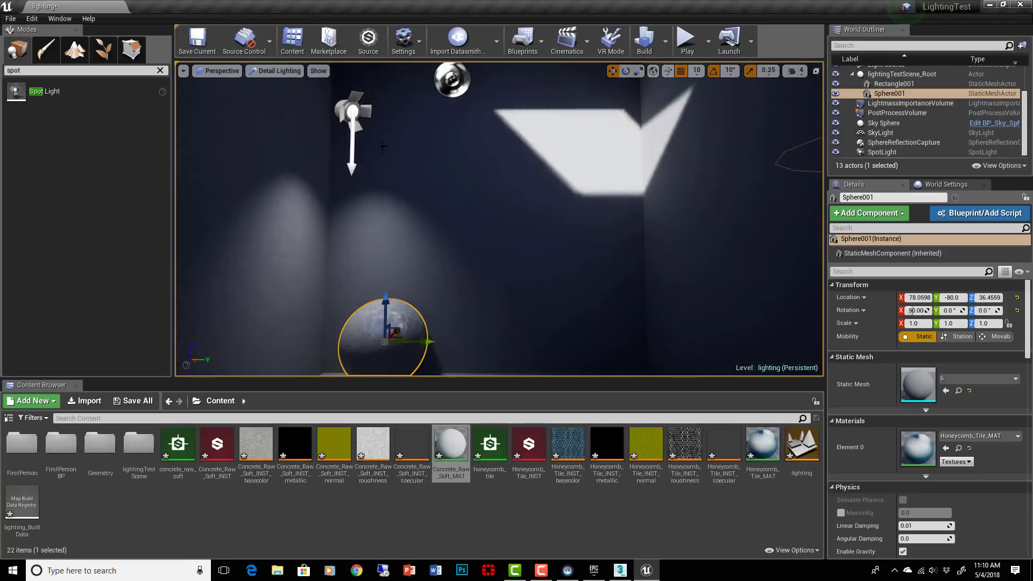
pyautogui.moveTo(429, 150); pyautogui.dragTo(449, 160, button='right')
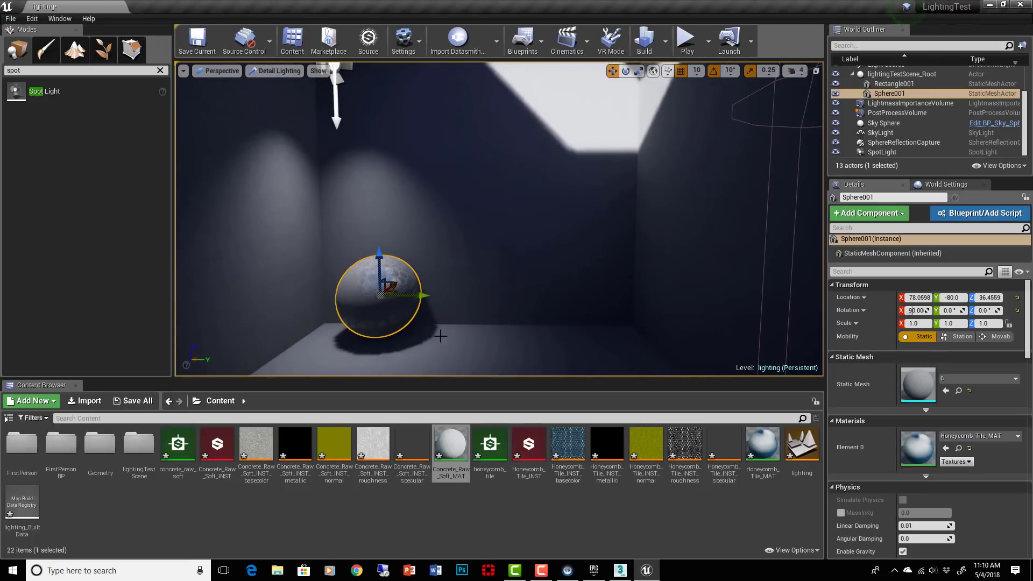
pyautogui.moveTo(525, 273); pyautogui.dragTo(525, 252, button='right')
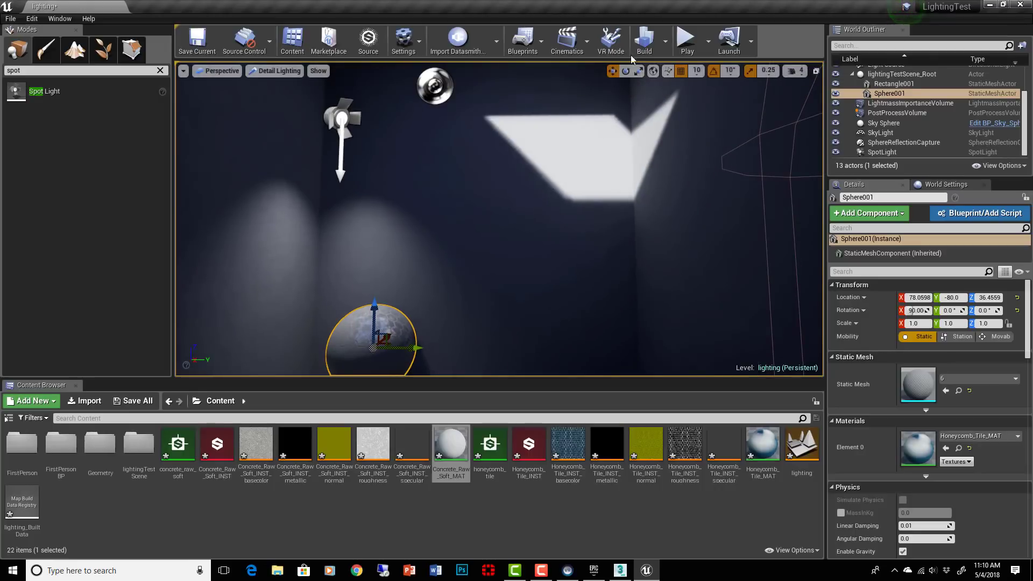
pyautogui.click(666, 41)
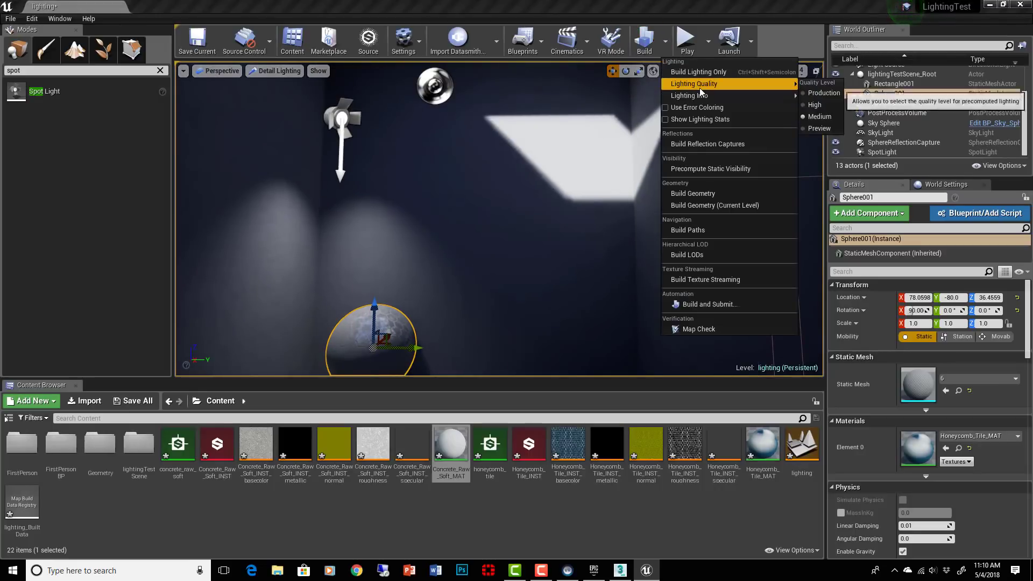
pyautogui.click(666, 52)
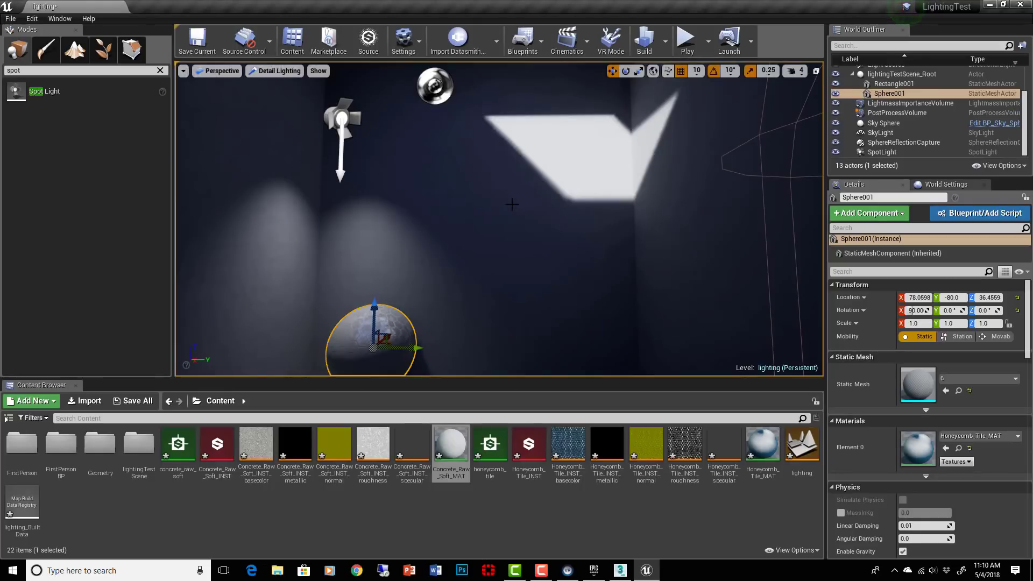
pyautogui.moveTo(501, 195); pyautogui.dragTo(501, 221, button='right')
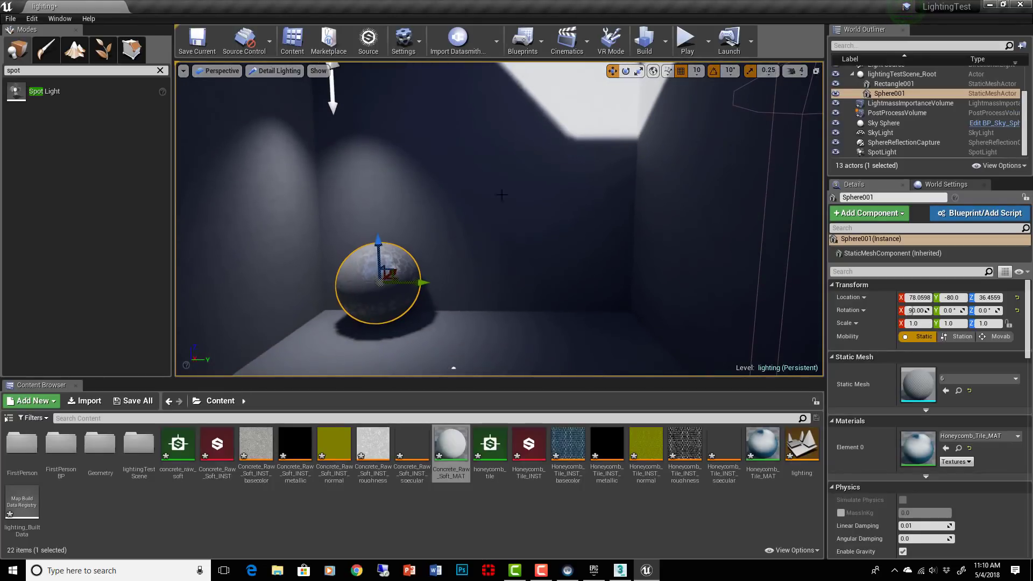
# Display the Lightmap Density optimization view and compare the texel density of the sphere and the room
pyautogui.click(280, 72)
pyautogui.moveTo(304, 189)
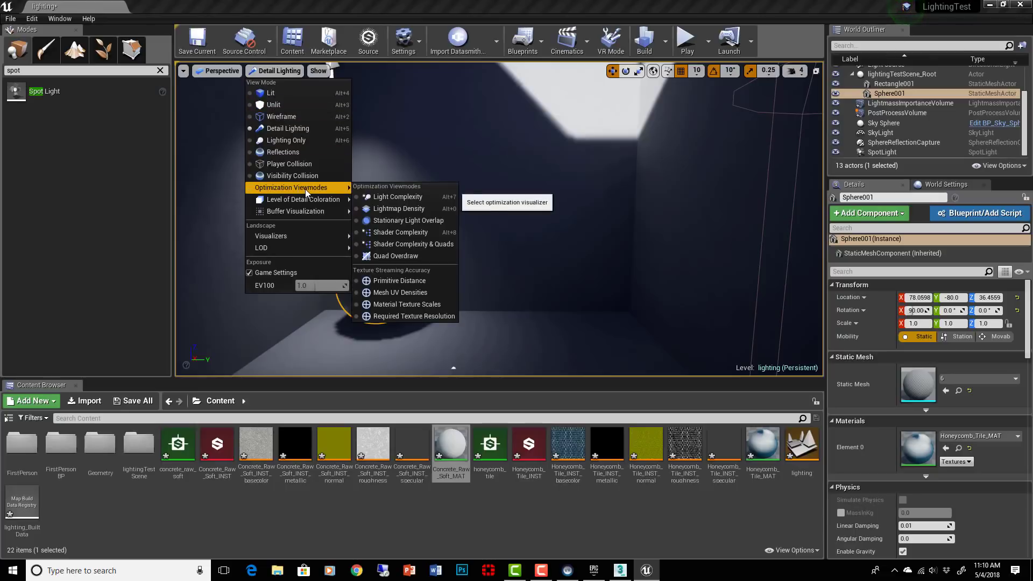
pyautogui.click(408, 212)
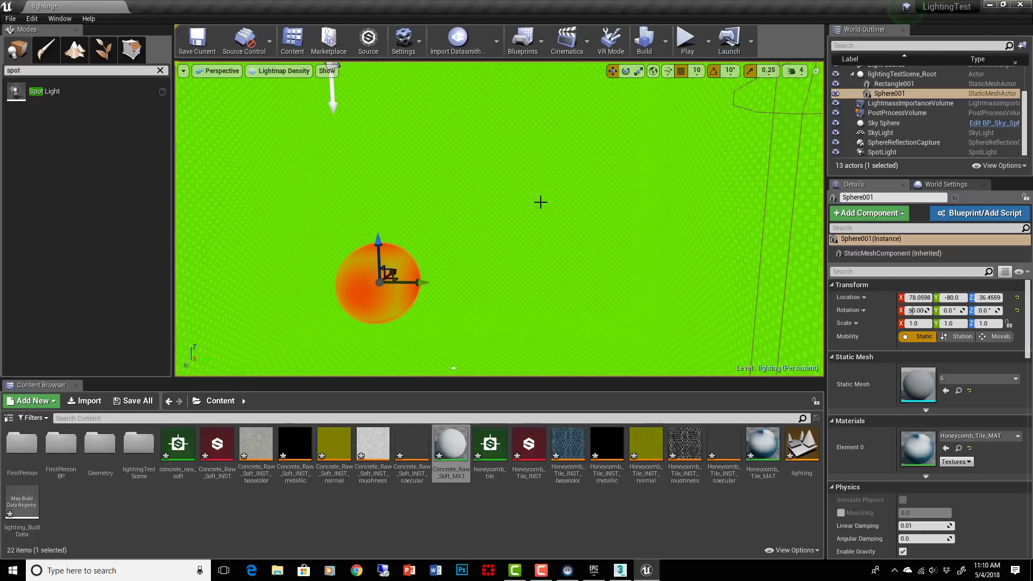
pyautogui.moveTo(540, 203); pyautogui.dragTo(594, 212, button='right')
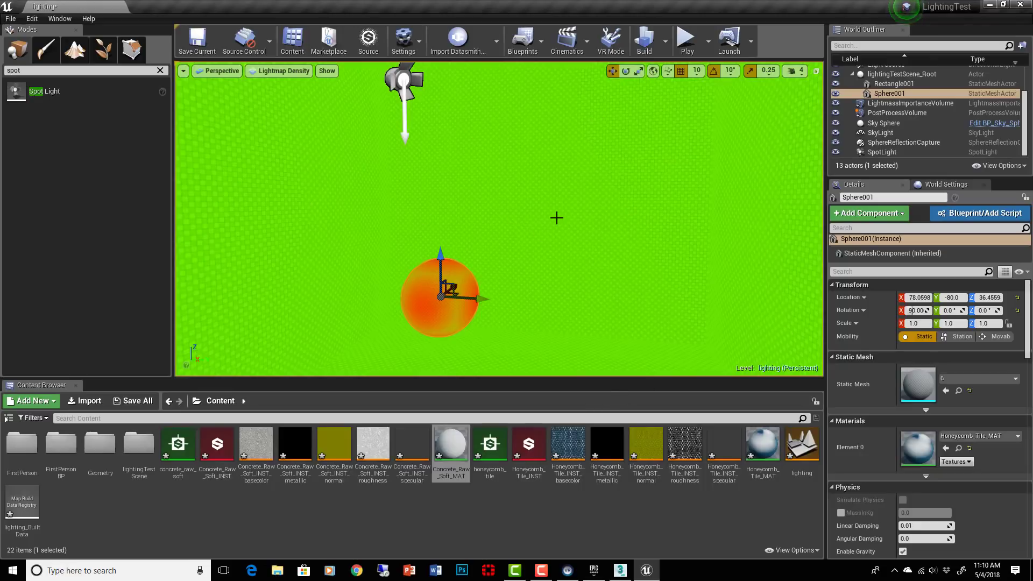
# Open the static mesh of the room (Rectangle001) for editing and display its UV Channel 1, followed by UV Channel 2
pyautogui.click(576, 240)
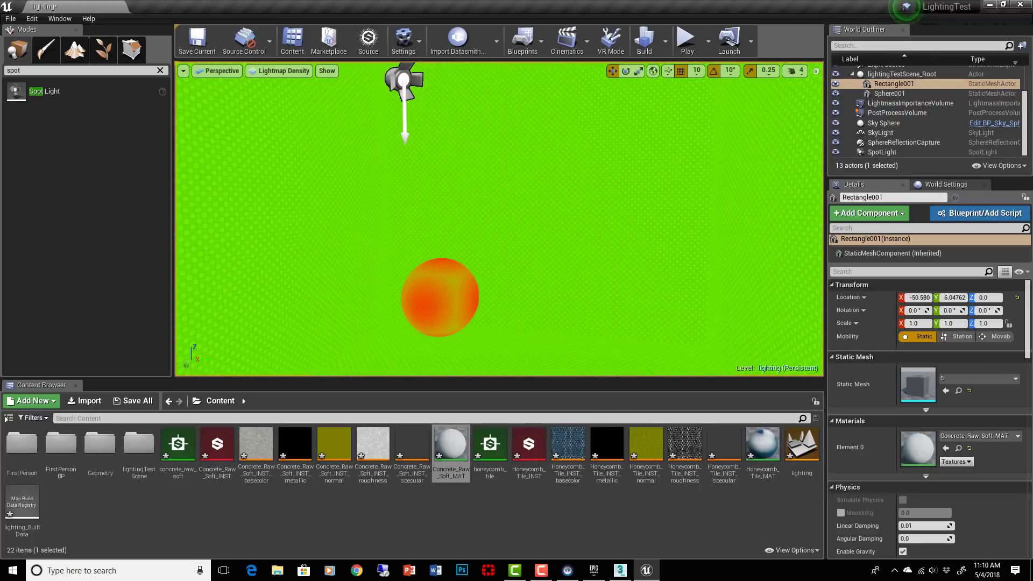
pyautogui.doubleClick(922, 380)
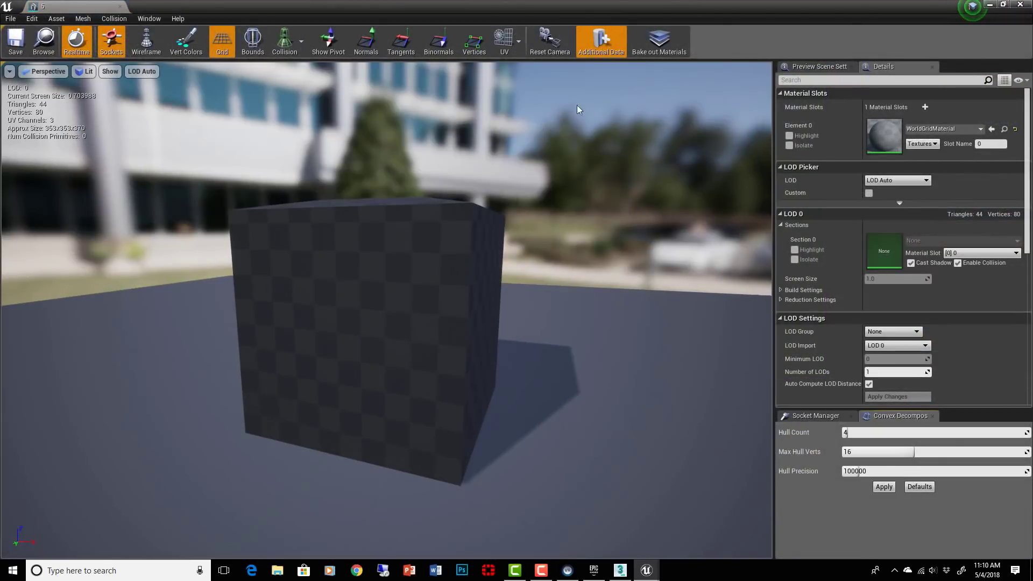
pyautogui.click(519, 43)
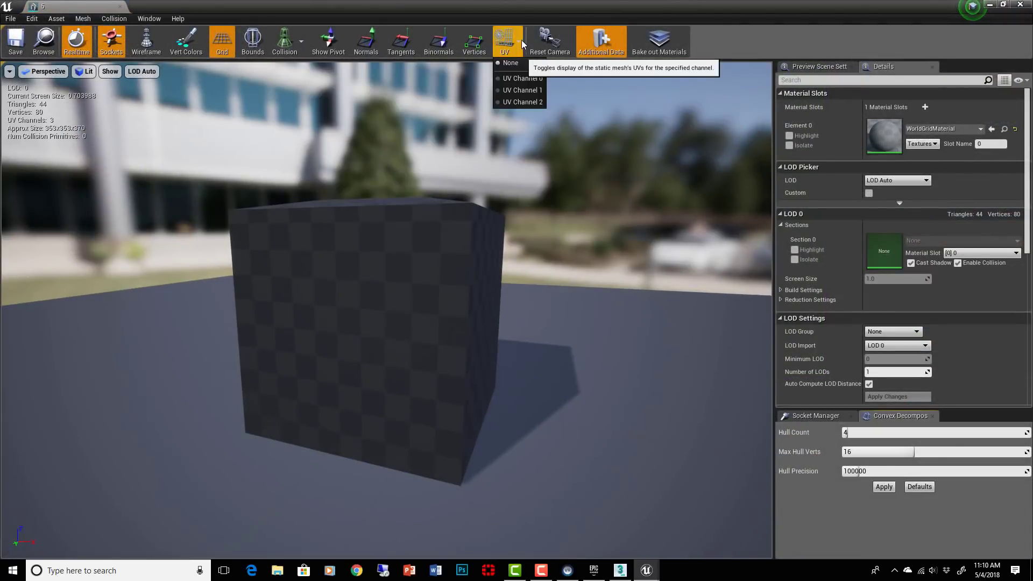
pyautogui.click(526, 87)
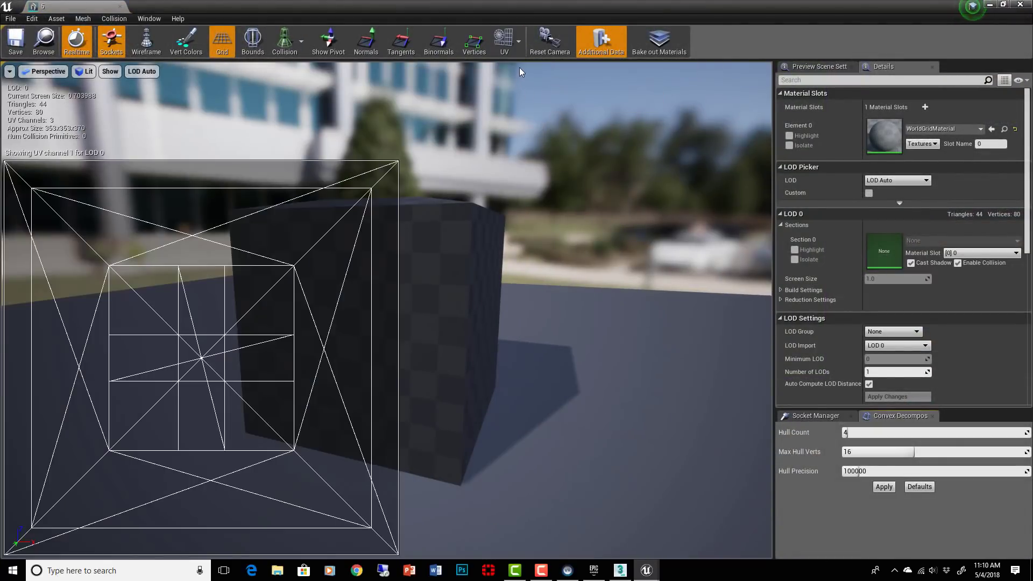
pyautogui.click(518, 42)
pyautogui.click(520, 101)
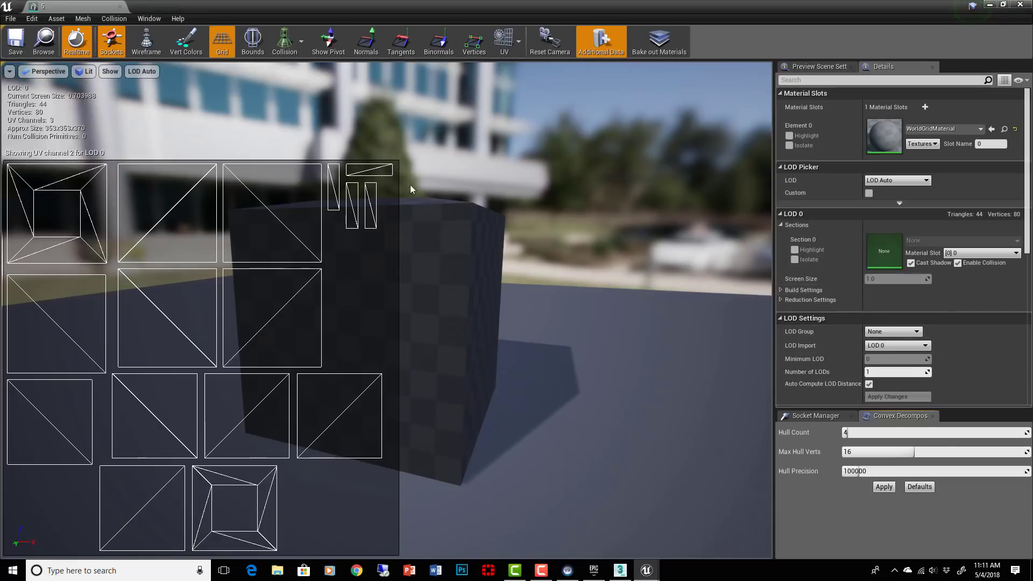
# Check the room mesh's light map coordinate index against its UV channels, set the light map resolution to 1024 and close the mesh editor
pyautogui.click(518, 42)
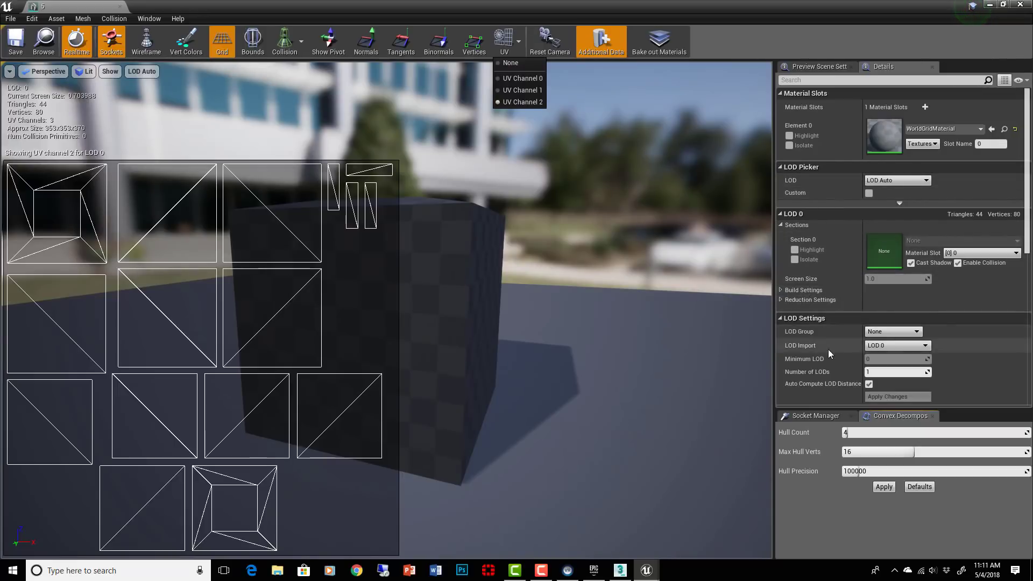
pyautogui.scroll(-5, 826, 347)
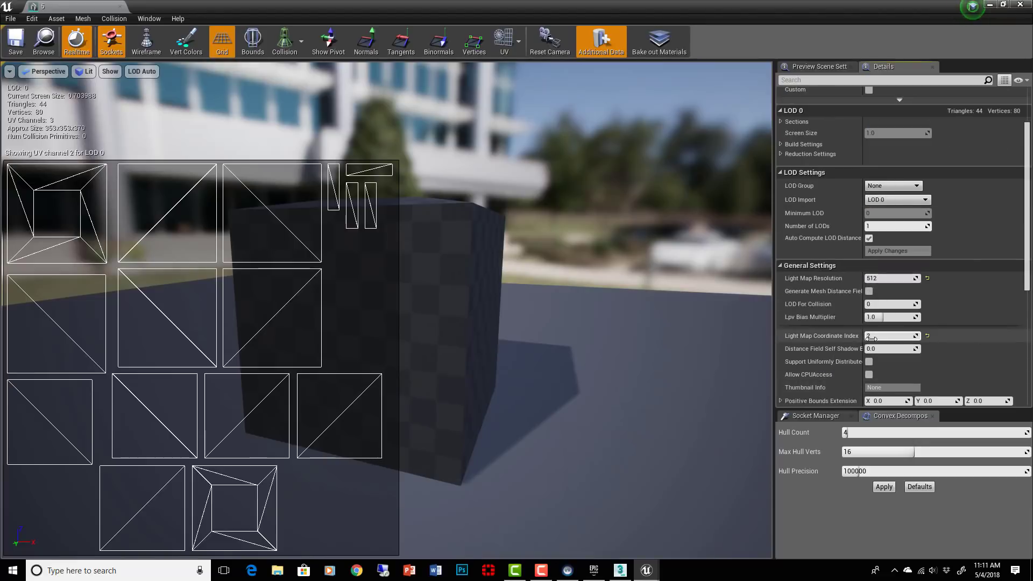
pyautogui.click(518, 41)
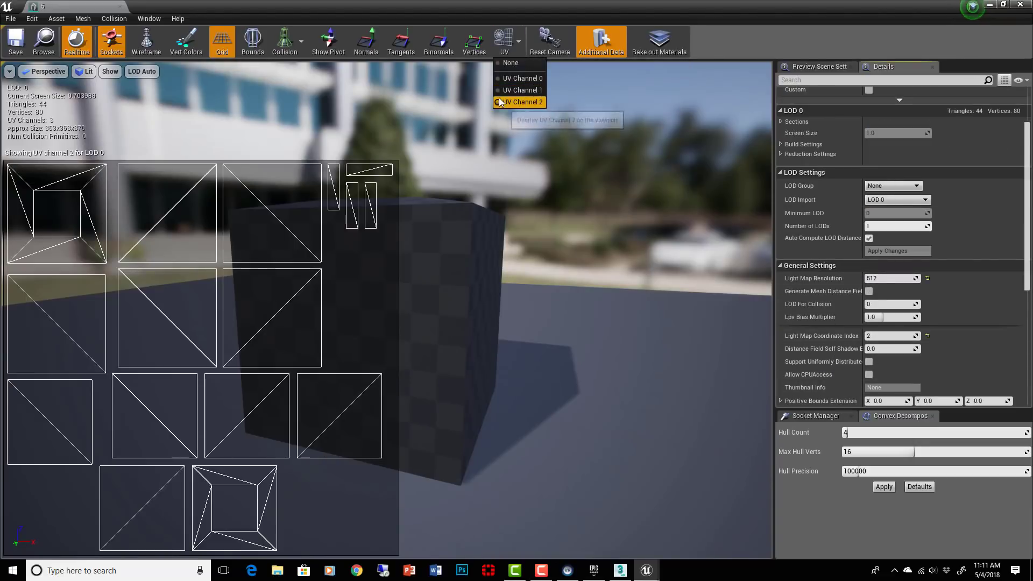
pyautogui.click(904, 278)
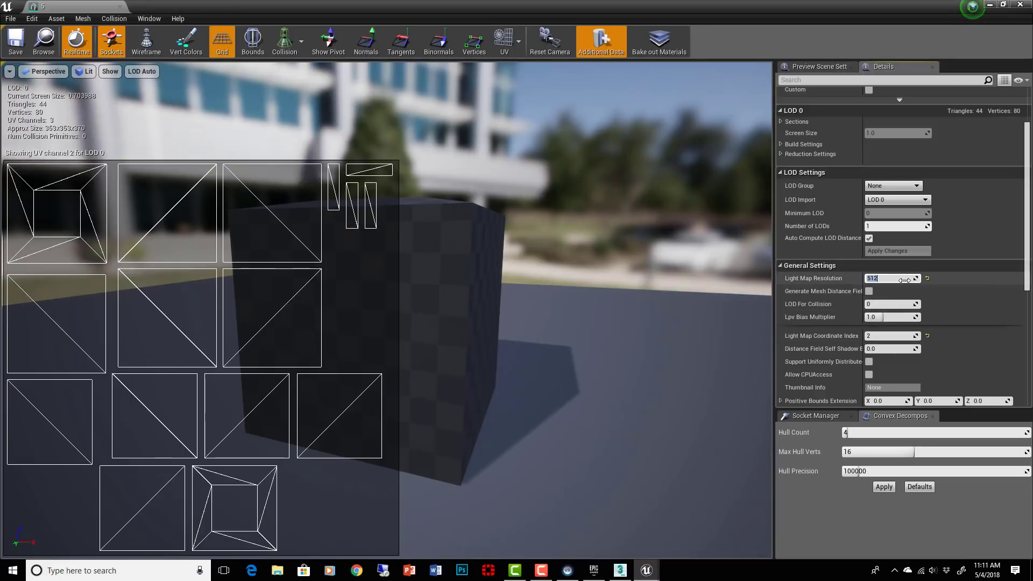
pyautogui.press('Return')
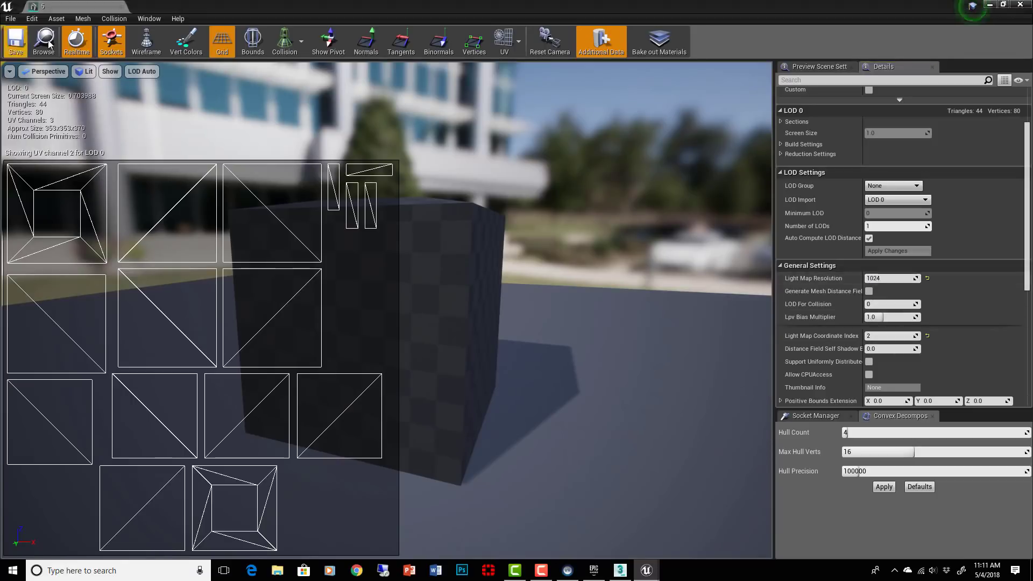
pyautogui.click(116, 10)
# Examine the room's lightmap density in the level at the new light map resolution
pyautogui.moveTo(500, 215); pyautogui.dragTo(723, 244, button='right')
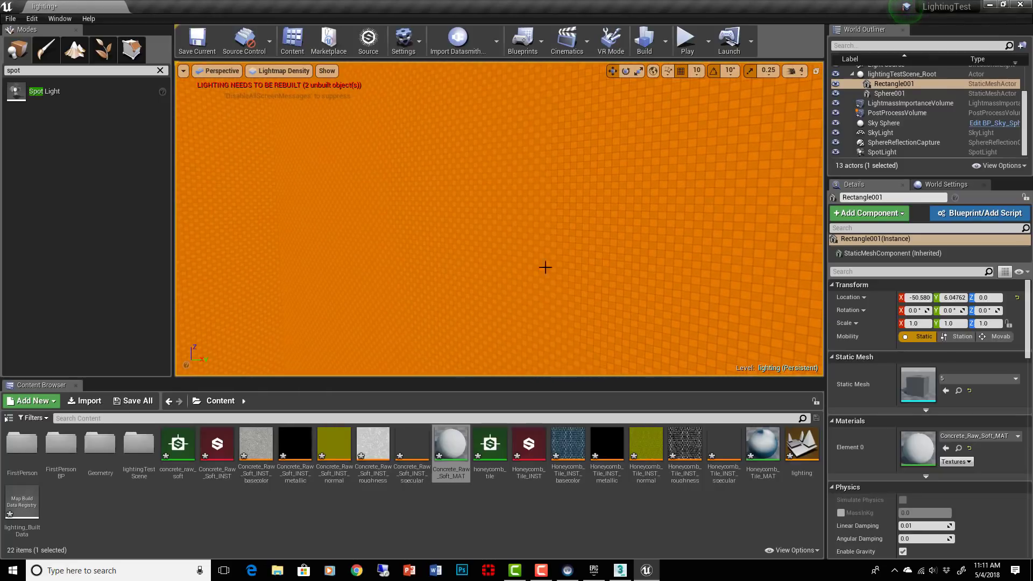
pyautogui.scroll(-3, 574, 278)
pyautogui.moveTo(573, 279); pyautogui.dragTo(554, 279, button='right')
pyautogui.scroll(-3, 553, 279)
pyautogui.moveTo(606, 310)
pyautogui.mouseDown(button='right')
pyautogui.moveTo(645, 295)
pyautogui.moveTo(597, 307)
pyautogui.mouseUp(button='right')
pyautogui.scroll(-3, 597, 307)
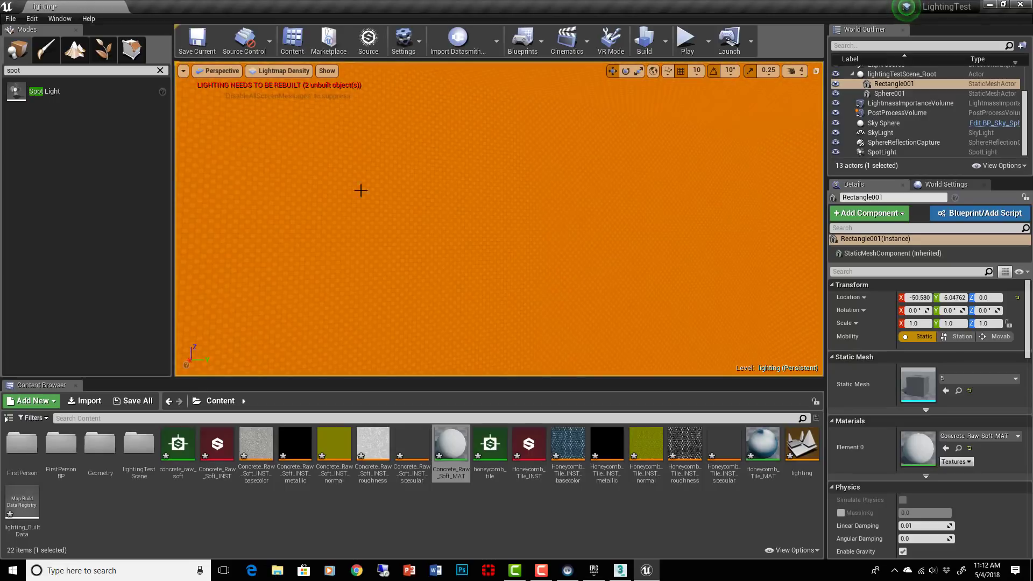
# View the room in Lighting Only mode, return to Lit mode and look over the unbuilt lighting around the sphere
pyautogui.click(280, 70)
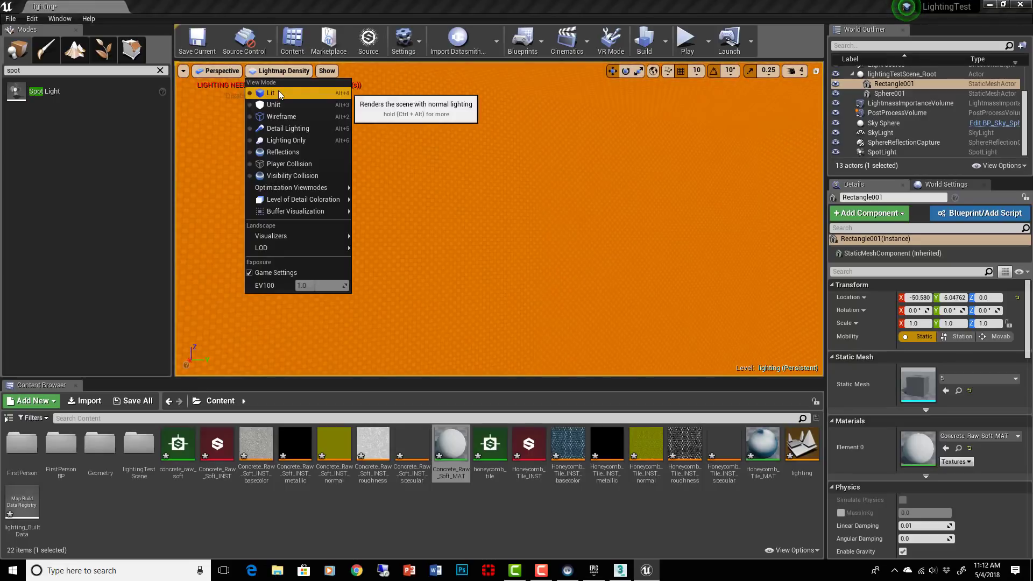
pyautogui.click(285, 140)
pyautogui.moveTo(583, 222); pyautogui.dragTo(586, 269, button='right')
pyautogui.scroll(-4, 614, 221)
pyautogui.moveTo(614, 221); pyautogui.dragTo(606, 177, button='right')
pyautogui.click(253, 71)
pyautogui.click(307, 92)
pyautogui.moveTo(306, 92)
pyautogui.mouseDown(button='right')
pyautogui.moveTo(323, 90)
pyautogui.moveTo(329, 64)
pyautogui.moveTo(318, 108)
pyautogui.moveTo(302, 108)
pyautogui.mouseUp(button='right')
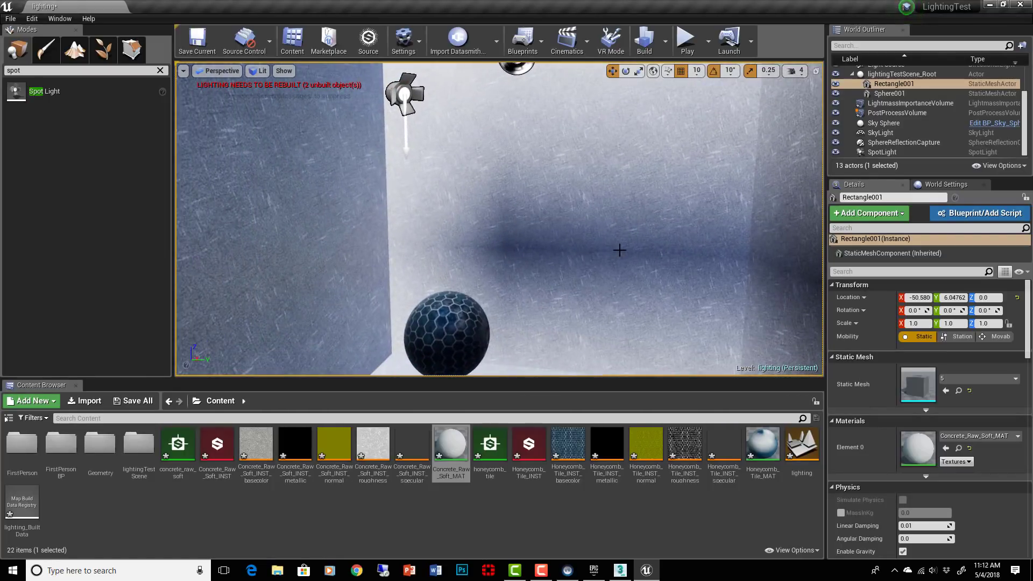
pyautogui.moveTo(619, 237); pyautogui.dragTo(619, 236, button='right')
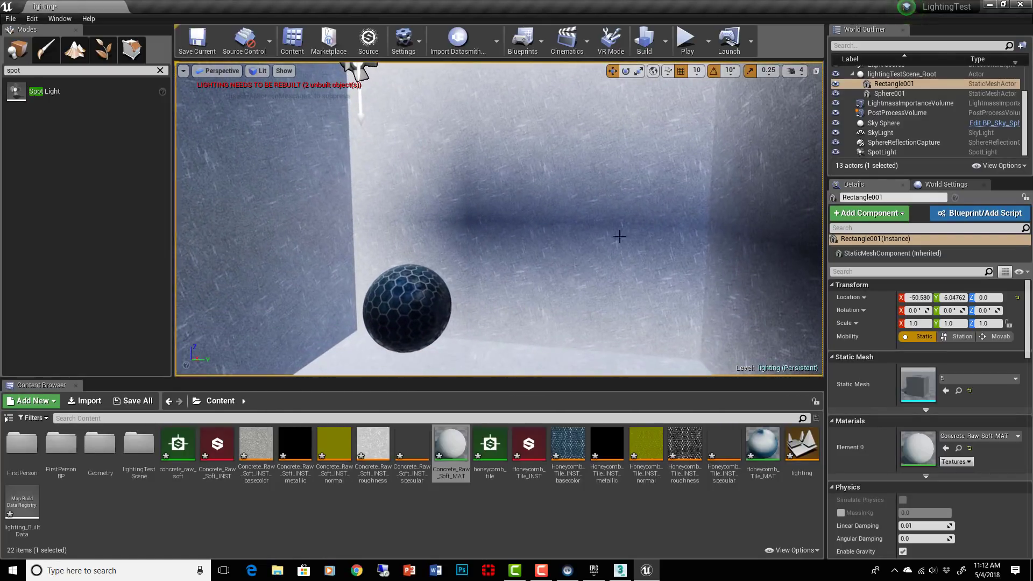
# Set the lighting quality to High and build only the lighting of the level
pyautogui.click(666, 42)
pyautogui.moveTo(764, 84)
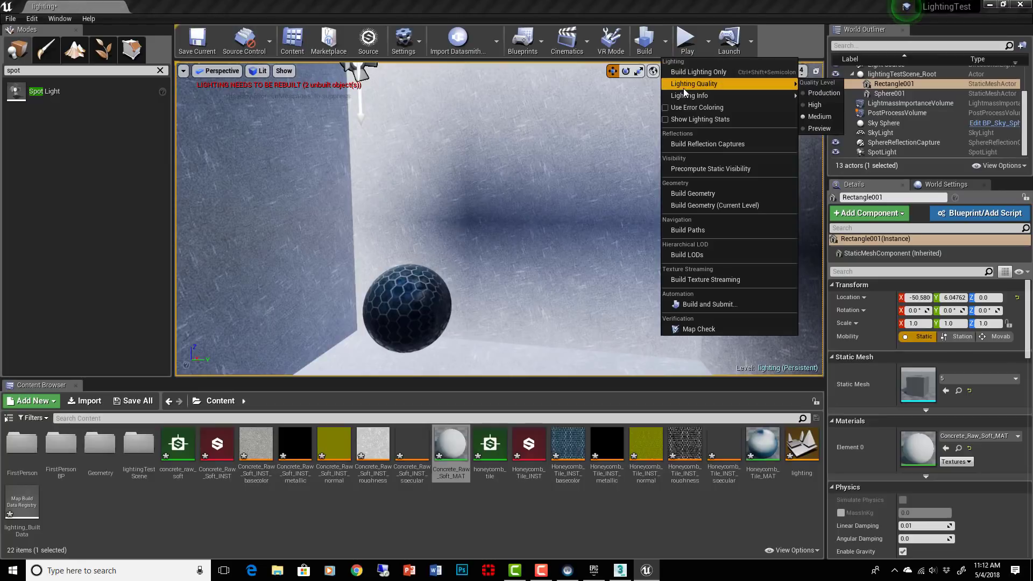
pyautogui.click(832, 106)
pyautogui.click(665, 47)
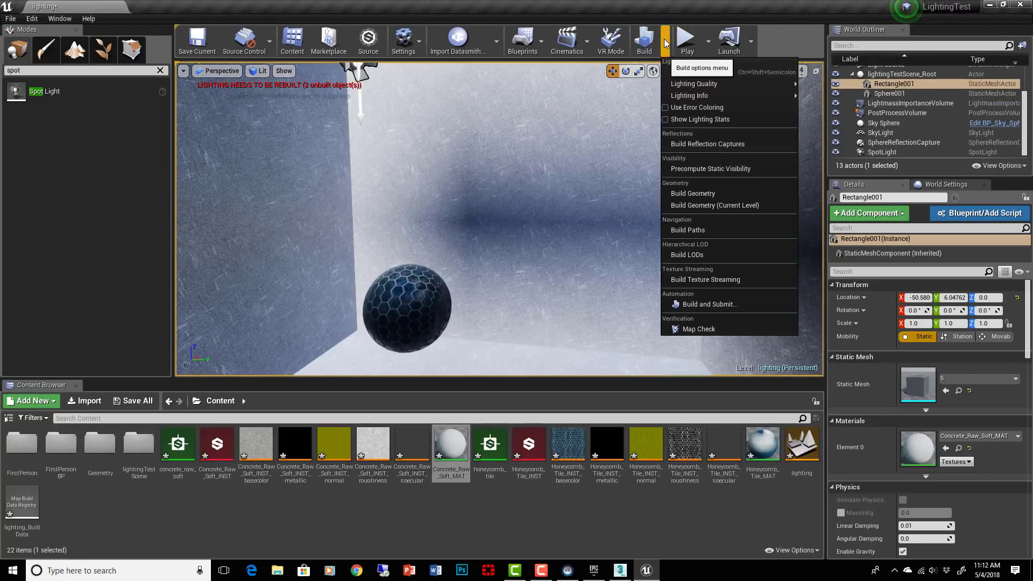
pyautogui.click(688, 73)
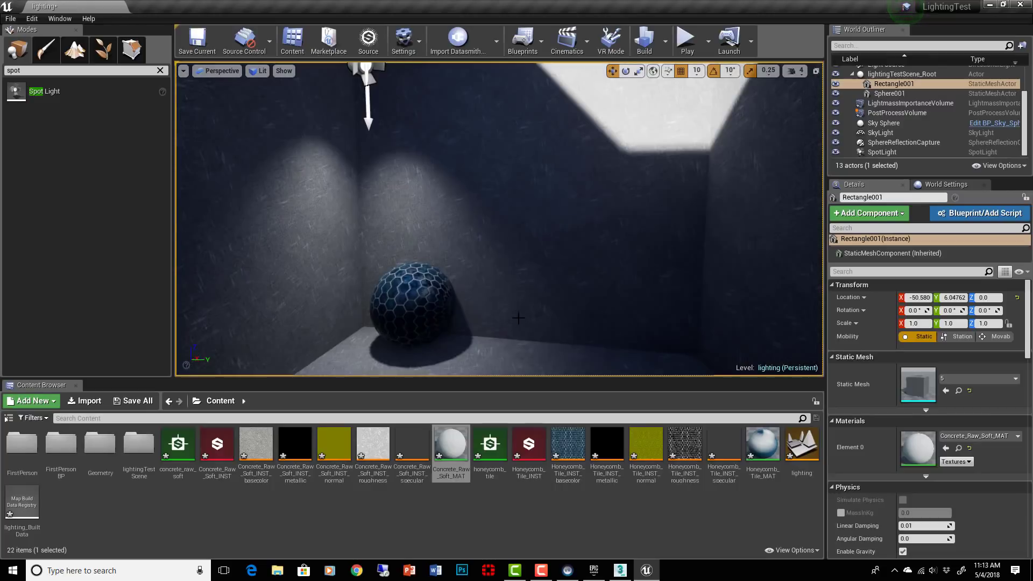
# Examine the High quality bake on the sphere's shadow, the room's walls and the skylight patch near the ceiling
pyautogui.moveTo(492, 318)
pyautogui.mouseDown(button='right')
pyautogui.moveTo(481, 341)
pyautogui.moveTo(502, 328)
pyautogui.mouseUp(button='right')
pyautogui.moveTo(492, 318); pyautogui.dragTo(490, 297)
pyautogui.moveTo(492, 319); pyautogui.dragTo(481, 336, button='right')
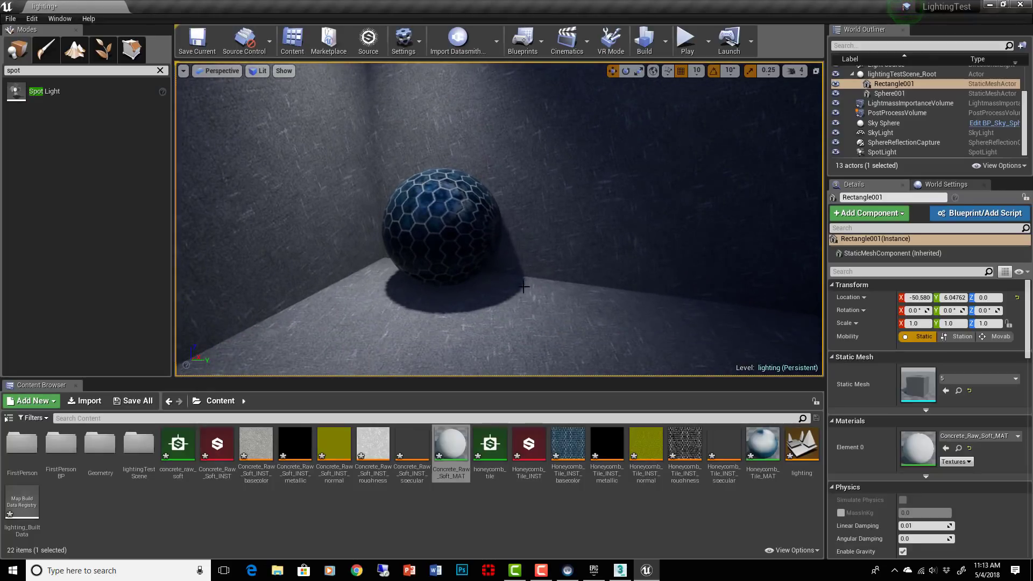
pyautogui.moveTo(604, 277); pyautogui.dragTo(584, 306, button='right')
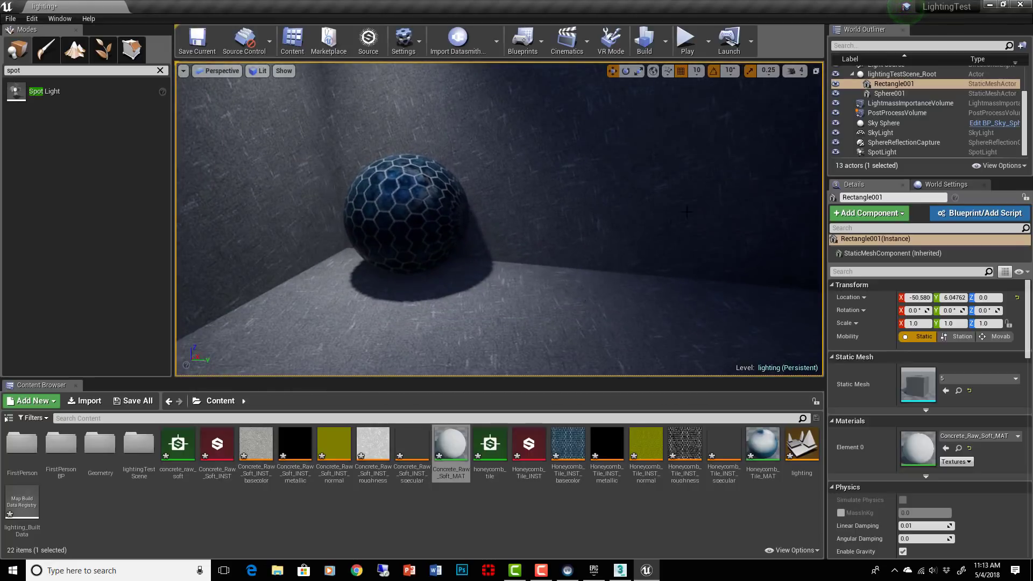
pyautogui.moveTo(686, 211); pyautogui.dragTo(652, 228, button='right')
pyautogui.moveTo(667, 120); pyautogui.dragTo(667, 120, button='right')
pyautogui.moveTo(642, 167); pyautogui.dragTo(642, 166, button='right')
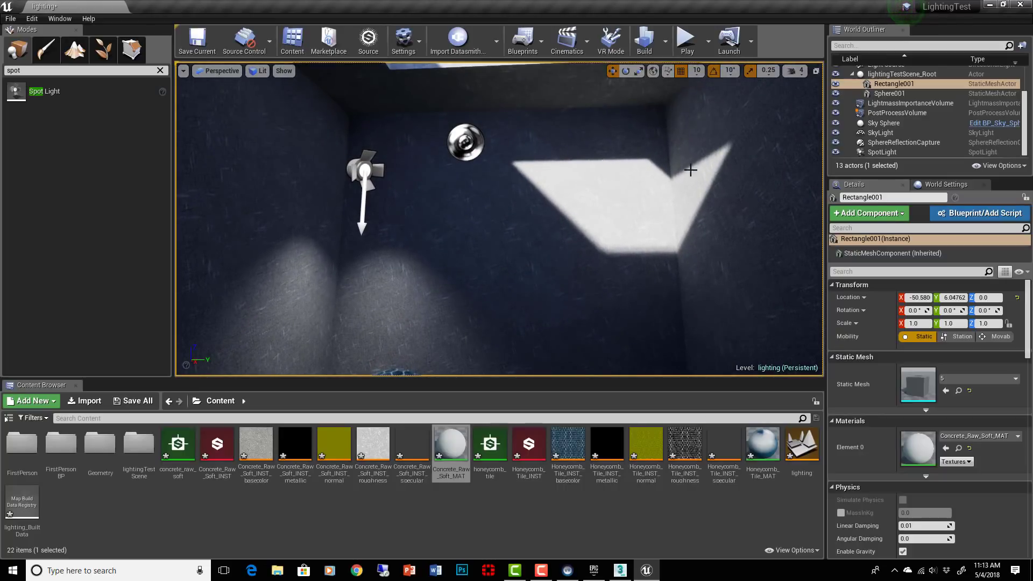
pyautogui.moveTo(574, 290); pyautogui.dragTo(628, 278, button='right')
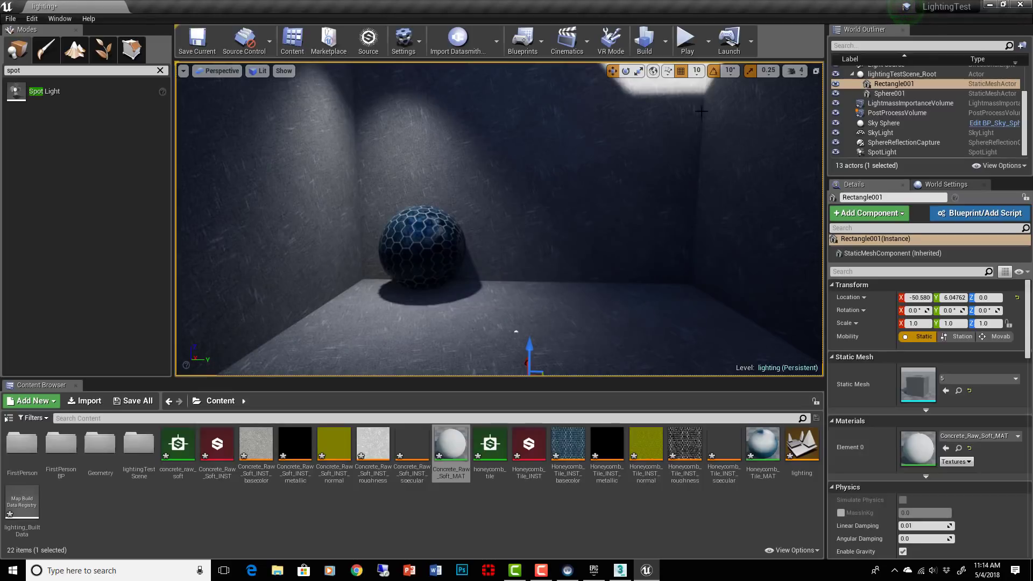
pyautogui.moveTo(632, 230); pyautogui.dragTo(629, 154, button='right')
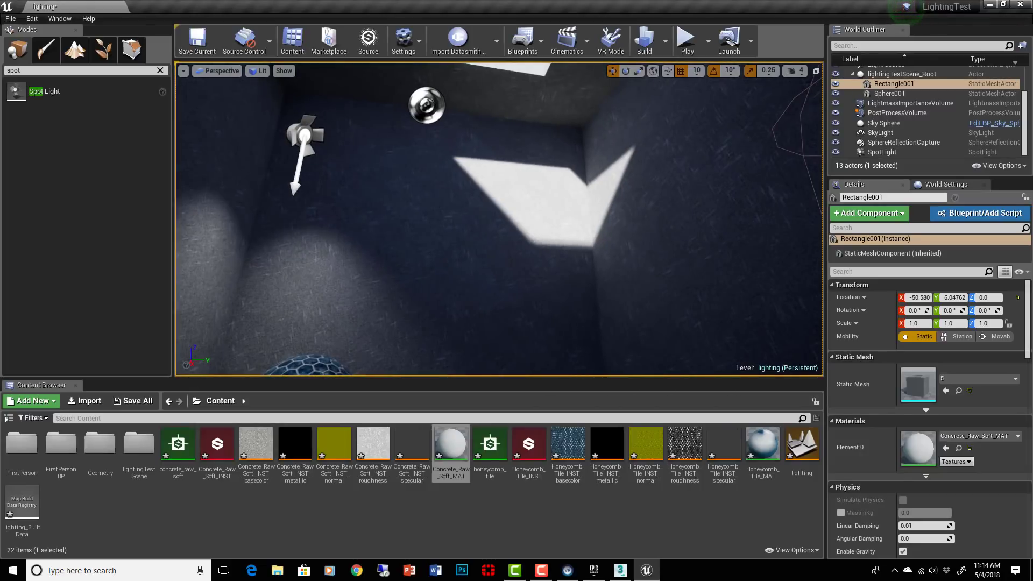
pyautogui.moveTo(632, 225); pyautogui.dragTo(704, 227, button='right')
pyautogui.moveTo(621, 218); pyautogui.dragTo(623, 185, button='right')
# In the world's Lightmass settings, set Static Lighting Level Scale to 0.9, Num Indirect Lighting Bounces to 10 and Num Sky Lighting Bounces to 6
pyautogui.click(946, 184)
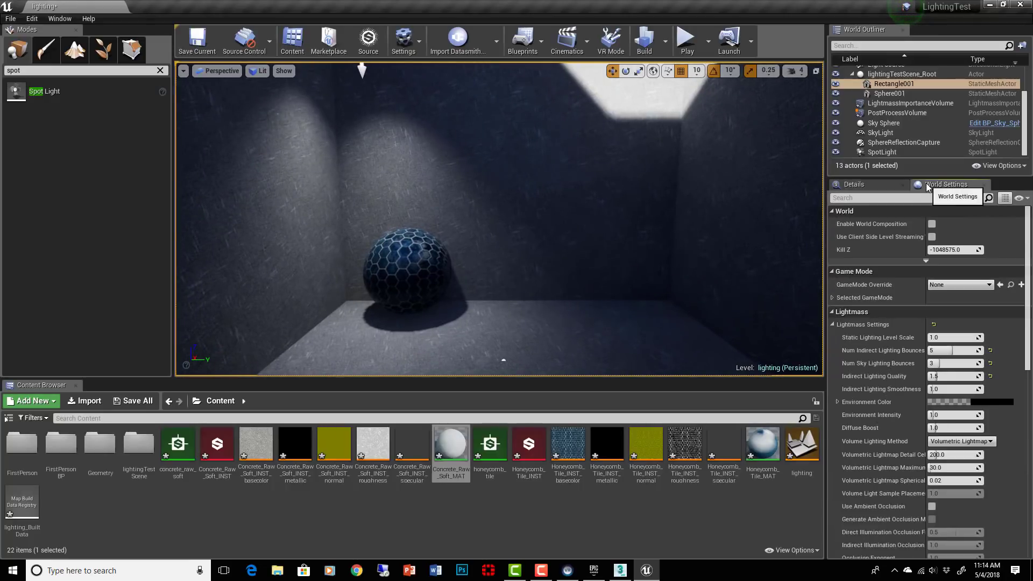
pyautogui.click(950, 350)
pyautogui.write('10')
pyautogui.press('Return')
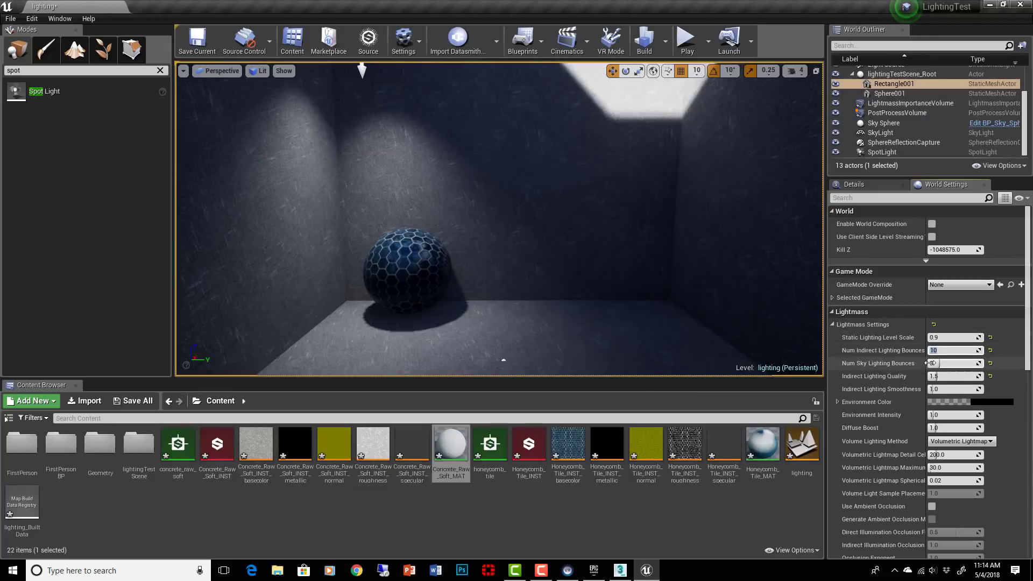
pyautogui.press('Return')
# Set Indirect Lighting Quality to 4.0 and Indirect Lighting Smoothness to 0.9, and rebuild only the lighting
pyautogui.click(944, 379)
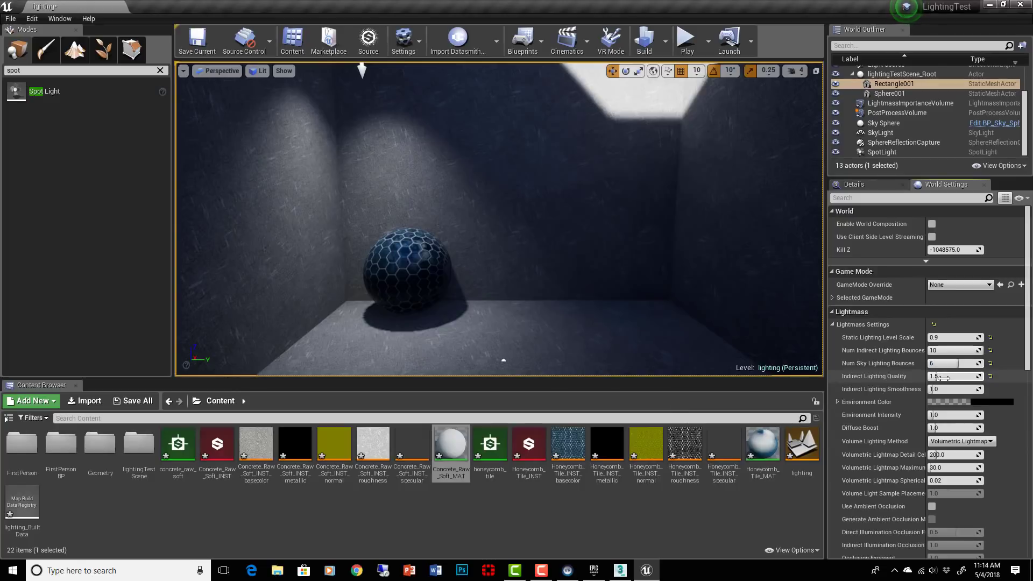
pyautogui.click(944, 377)
pyautogui.write('4')
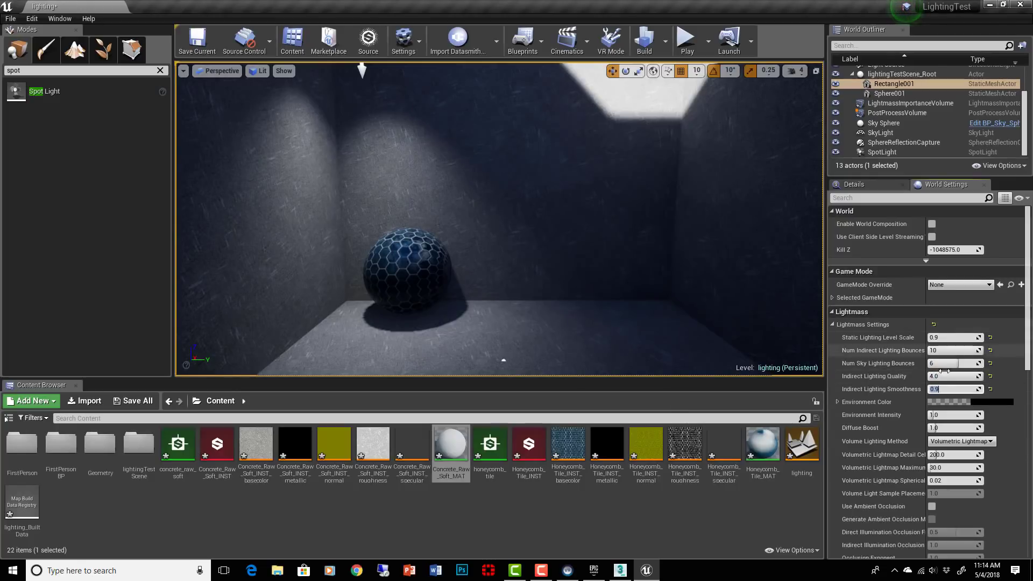
pyautogui.press('Tab')
pyautogui.write('0.9')
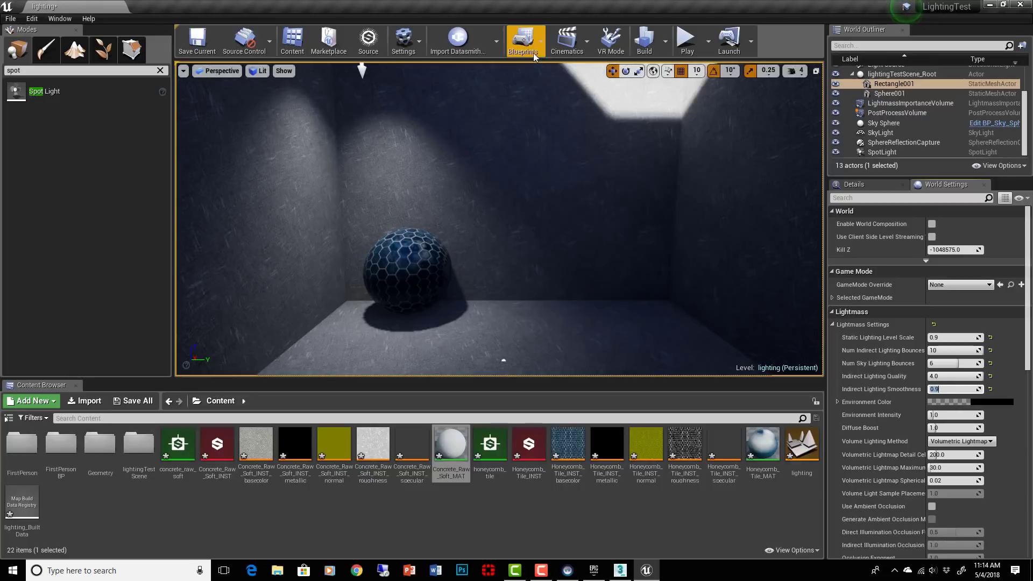
pyautogui.click(669, 52)
pyautogui.click(674, 76)
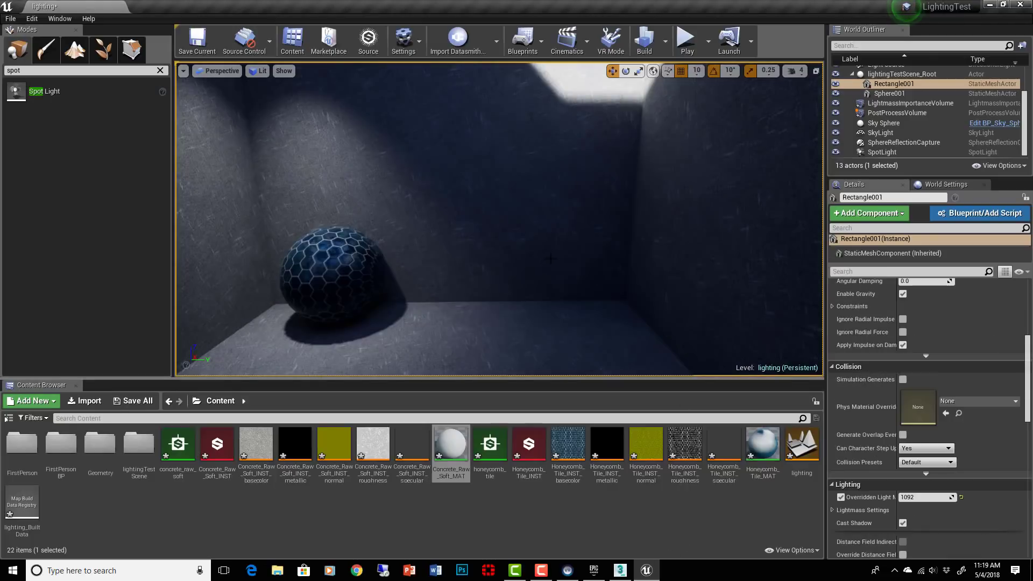
# Look at the rebuilt light patch on the upper wall and check the lighting build options
pyautogui.moveTo(550, 259); pyautogui.dragTo(550, 151, button='right')
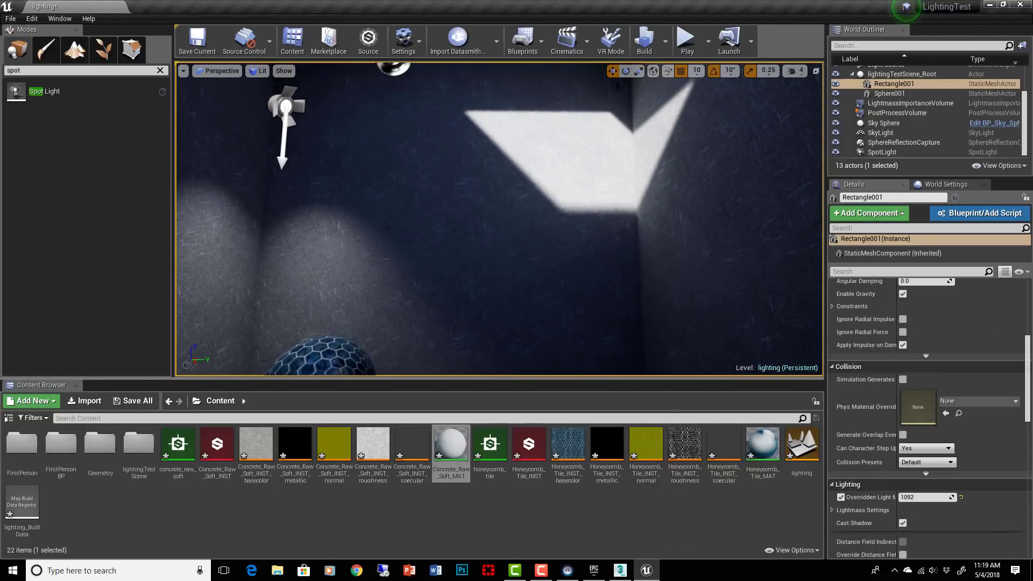
pyautogui.click(666, 40)
pyautogui.moveTo(687, 84)
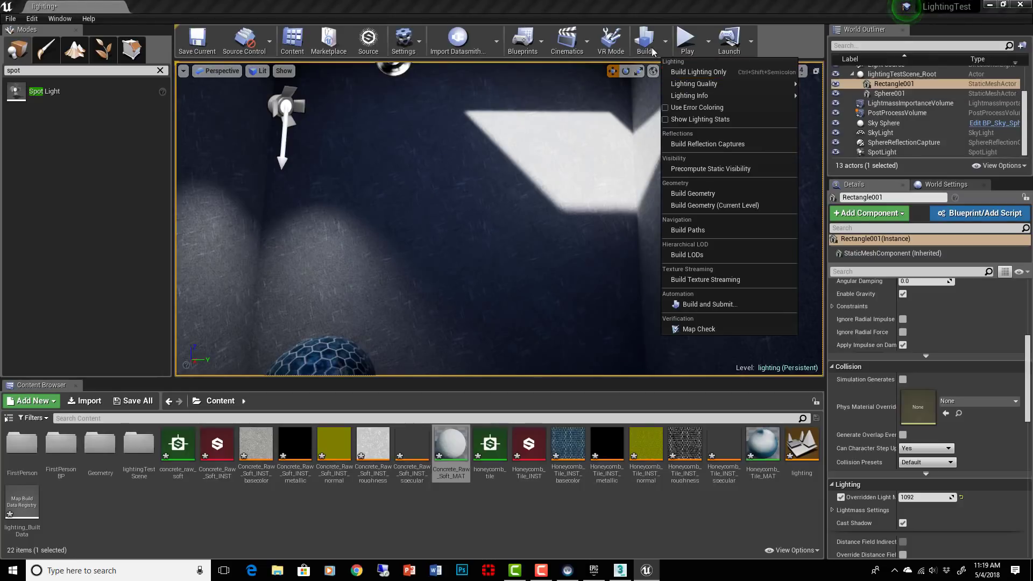
pyautogui.click(666, 42)
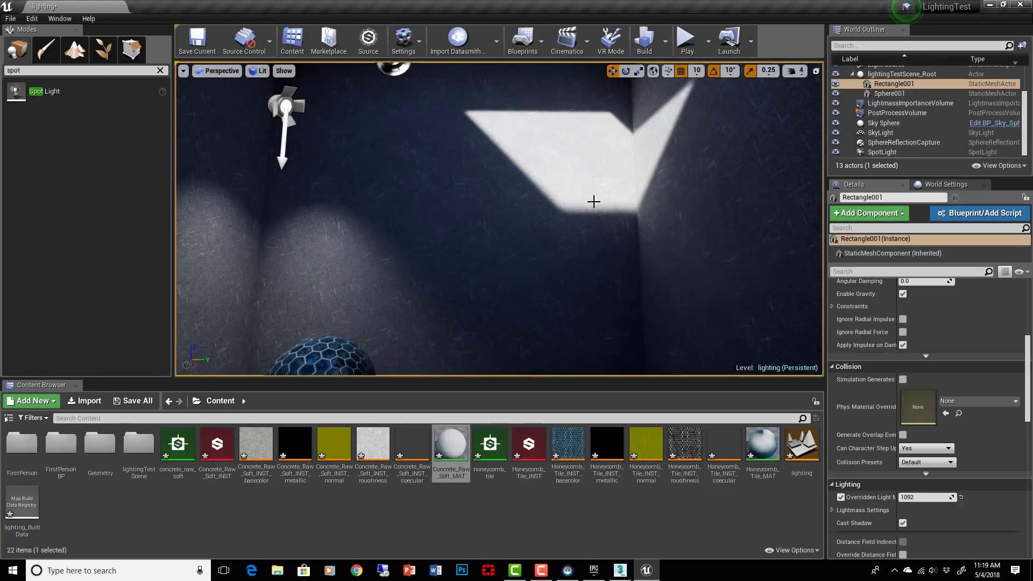
# Inspect the rebuilt lighting around the sphere, on the side walls and up at the ceiling opening
pyautogui.moveTo(594, 202)
pyautogui.mouseDown(button='right')
pyautogui.moveTo(585, 229)
pyautogui.moveTo(579, 205)
pyautogui.moveTo(599, 206)
pyautogui.mouseUp(button='right')
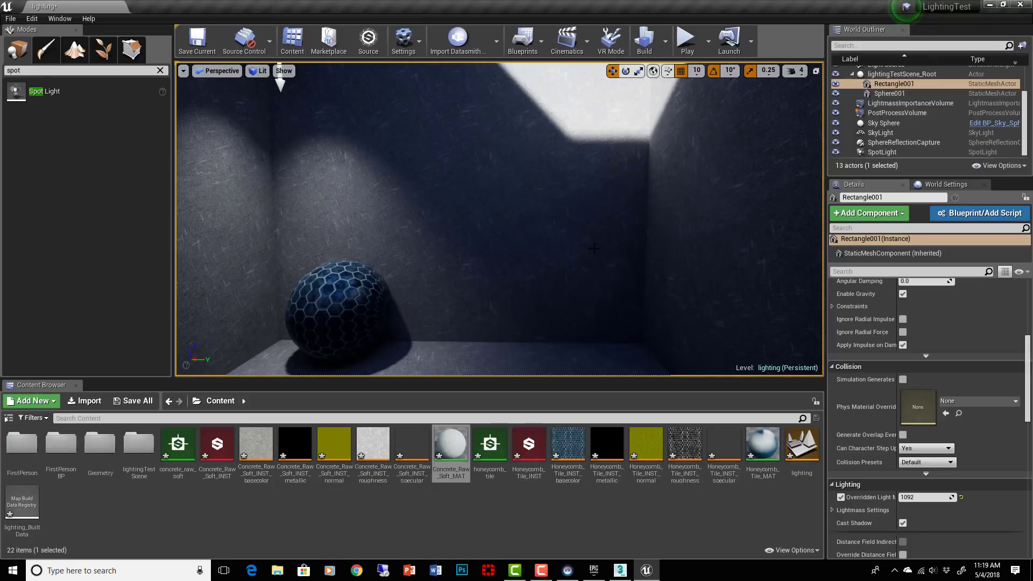
pyautogui.moveTo(594, 248)
pyautogui.mouseDown(button='right')
pyautogui.moveTo(579, 245)
pyautogui.moveTo(591, 246)
pyautogui.mouseUp(button='right')
pyautogui.moveTo(572, 245); pyautogui.dragTo(562, 243)
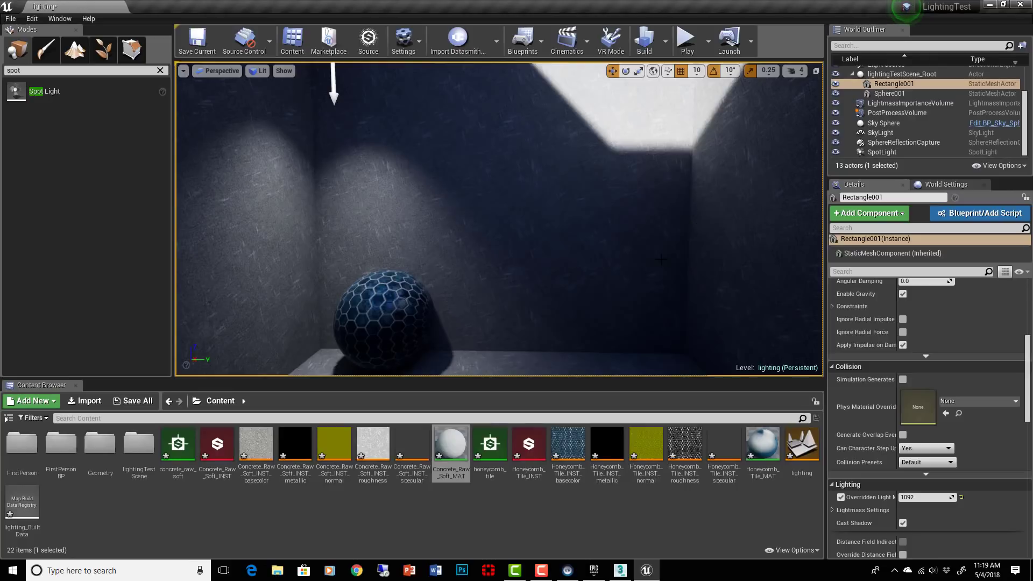
pyautogui.moveTo(660, 259)
pyautogui.mouseDown(button='right')
pyautogui.moveTo(672, 264)
pyautogui.moveTo(647, 264)
pyautogui.mouseUp(button='right')
pyautogui.moveTo(655, 259)
pyautogui.mouseDown()
pyautogui.moveTo(666, 257)
pyautogui.moveTo(647, 258)
pyautogui.mouseUp()
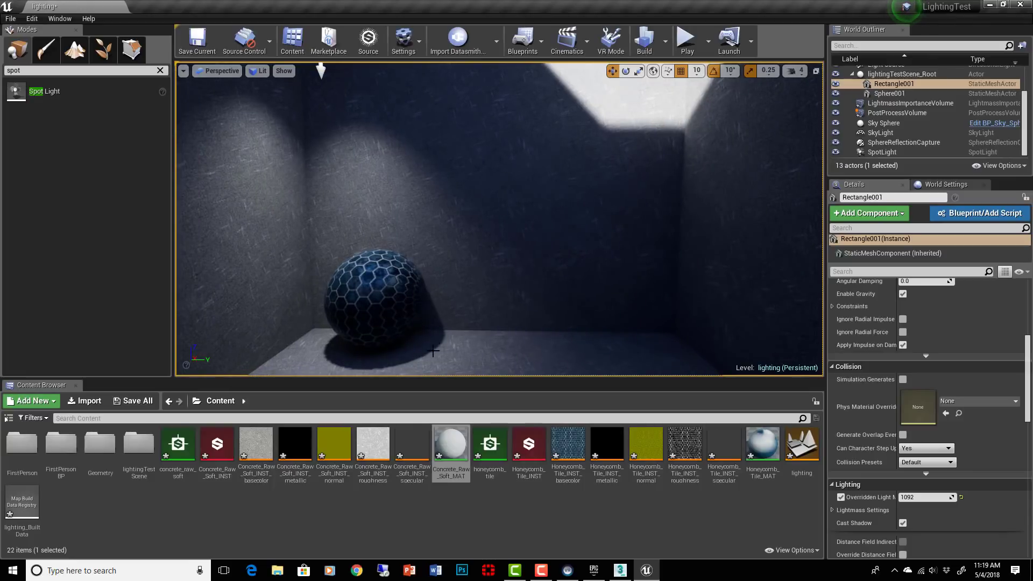
pyautogui.scroll(5, 457, 343)
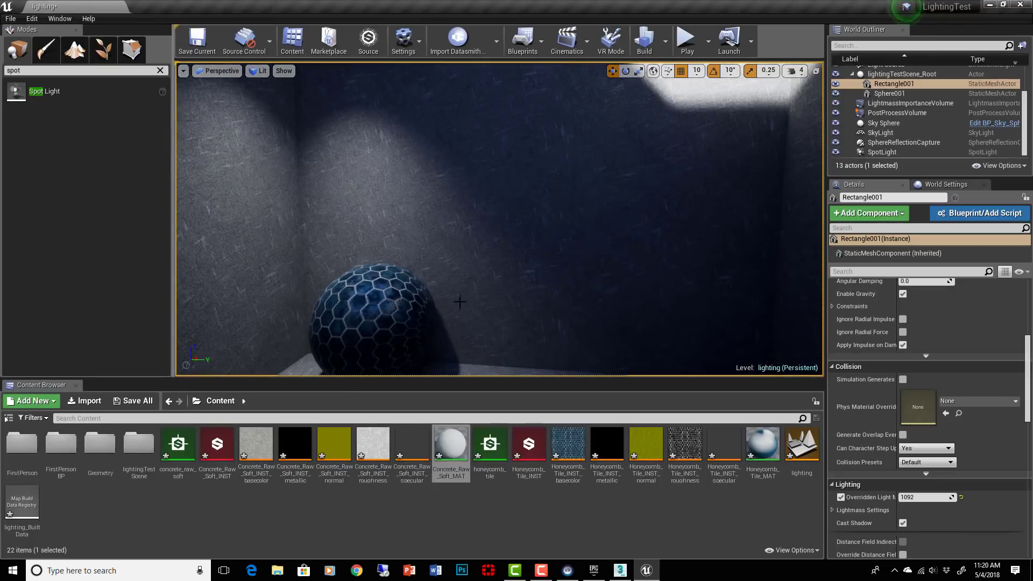
pyautogui.moveTo(460, 298); pyautogui.dragTo(210, 208, button='right')
pyautogui.moveTo(502, 199); pyautogui.dragTo(713, 178, button='right')
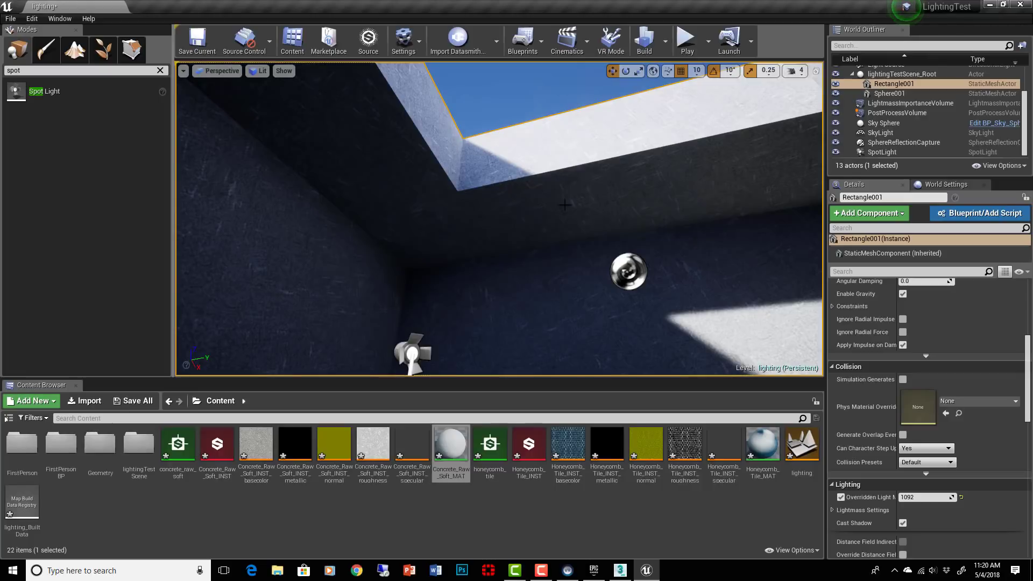
pyautogui.moveTo(716, 333); pyautogui.dragTo(701, 307, button='right')
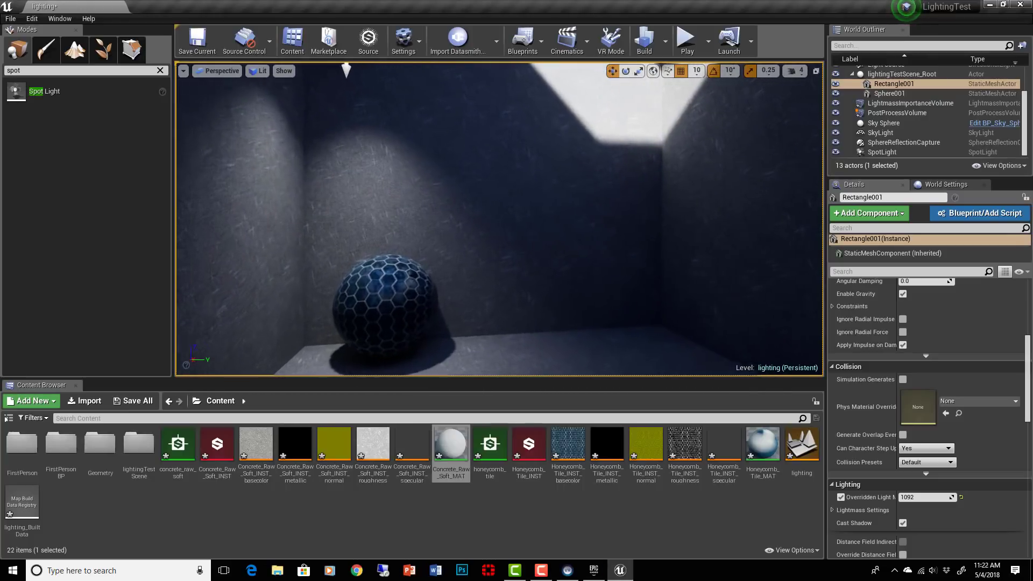
# Review the final baked result across the room, comparing the spotlight pools, the sphere's floor shadow and the sunlit wall patch
pyautogui.moveTo(500, 218); pyautogui.dragTo(554, 167, button='right')
pyautogui.moveTo(495, 202); pyautogui.dragTo(492, 183, button='right')
pyautogui.moveTo(579, 278); pyautogui.dragTo(560, 328, button='right')
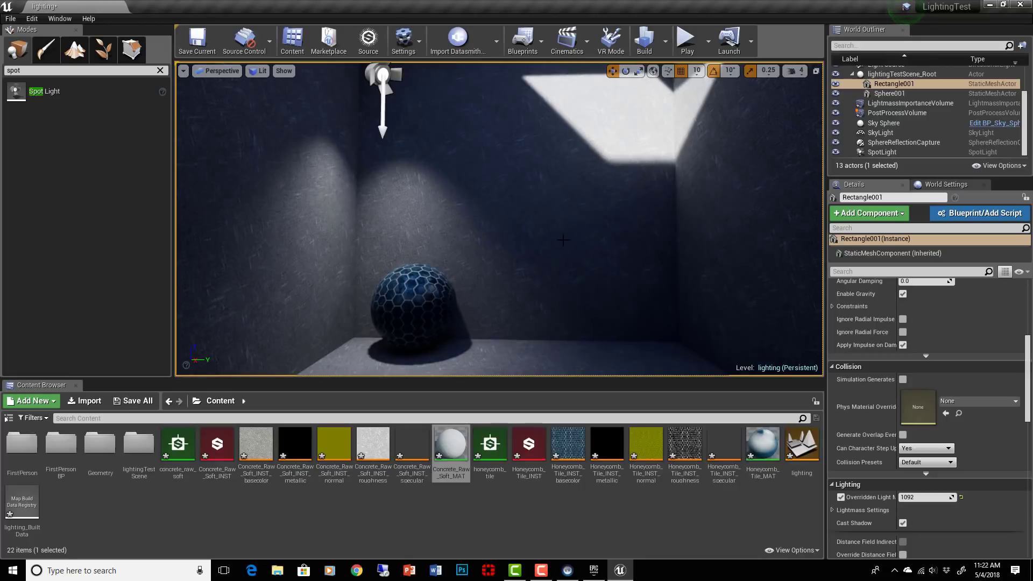
pyautogui.moveTo(563, 240)
pyautogui.mouseDown(button='right')
pyautogui.moveTo(541, 234)
pyautogui.moveTo(536, 247)
pyautogui.moveTo(546, 254)
pyautogui.moveTo(556, 240)
pyautogui.mouseUp(button='right')
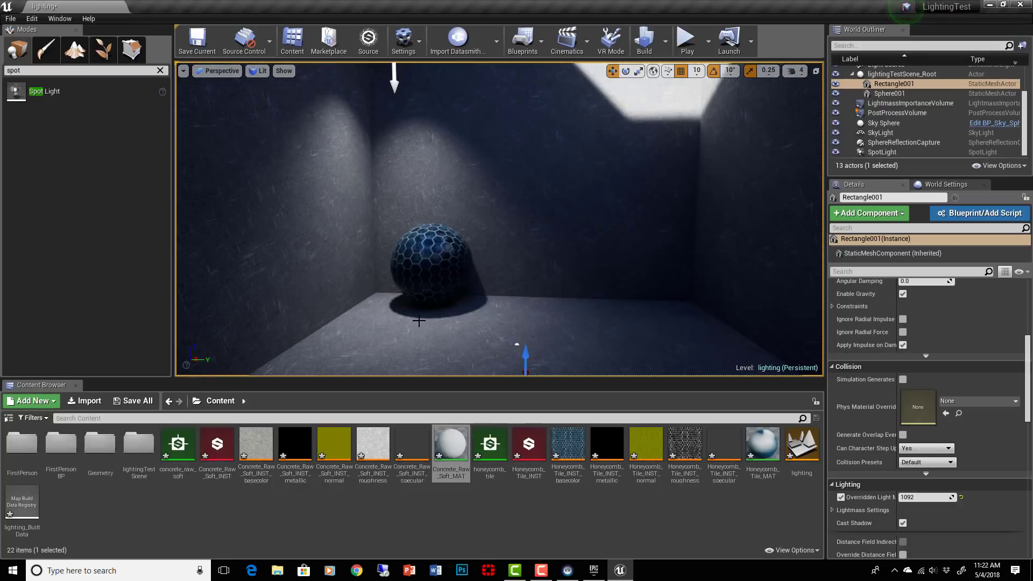
pyautogui.moveTo(419, 322)
pyautogui.mouseDown(button='right')
pyautogui.moveTo(434, 323)
pyautogui.moveTo(421, 319)
pyautogui.mouseUp(button='right')
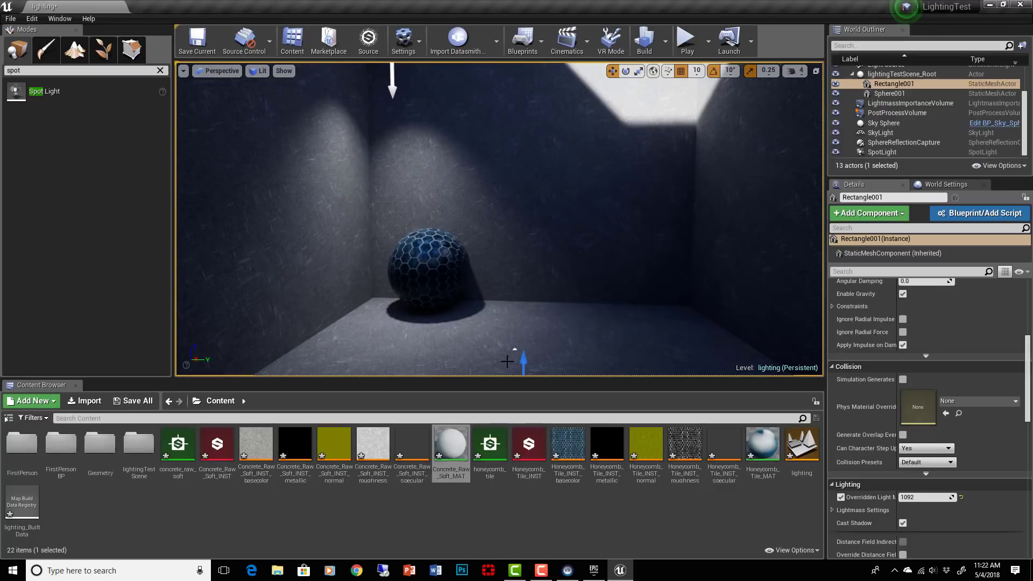
pyautogui.moveTo(532, 358); pyautogui.dragTo(479, 335, button='right')
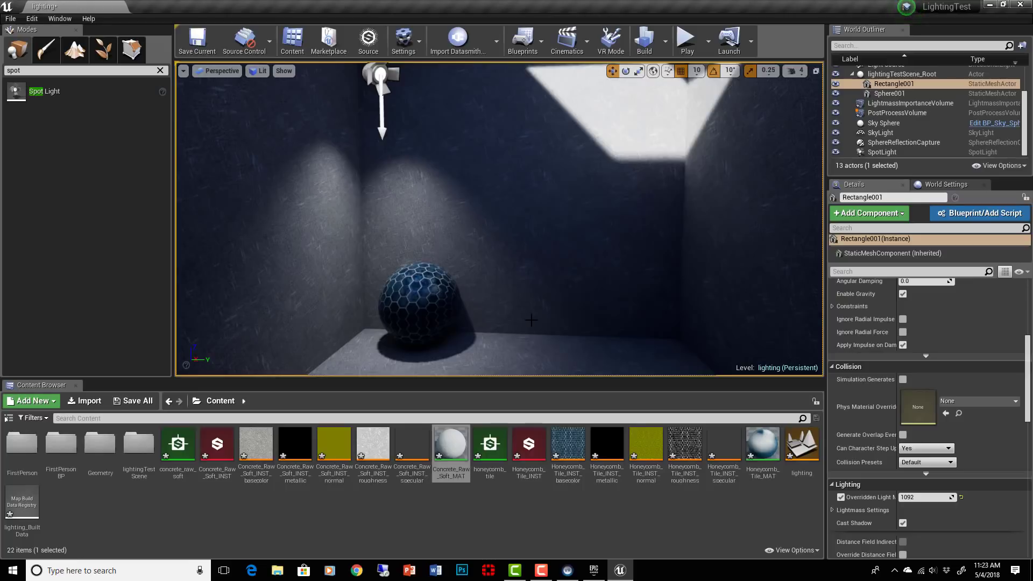
pyautogui.moveTo(544, 319); pyautogui.dragTo(565, 319, button='right')
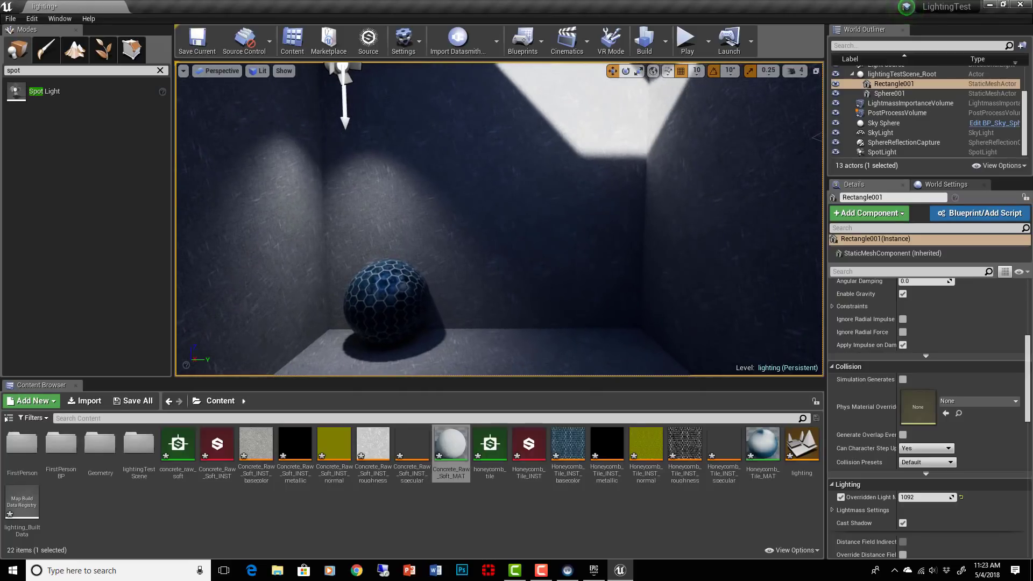